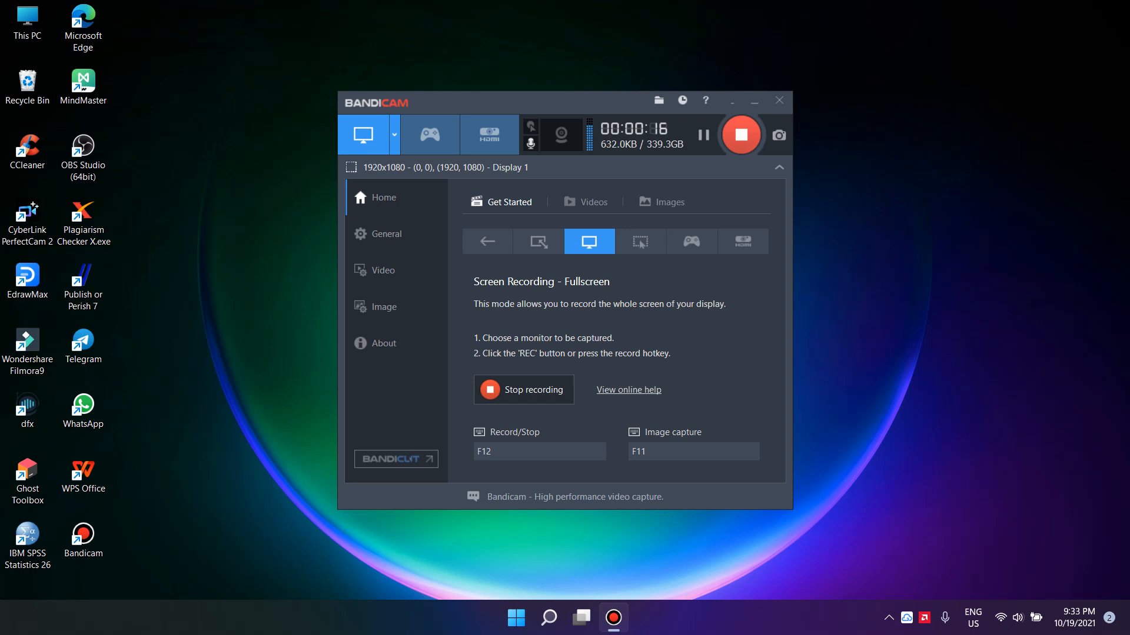
Minimize the recorder window, switch to Microsoft Edge, and go to gmail.com
{"action": "left_click", "coordinate": [755, 101]}
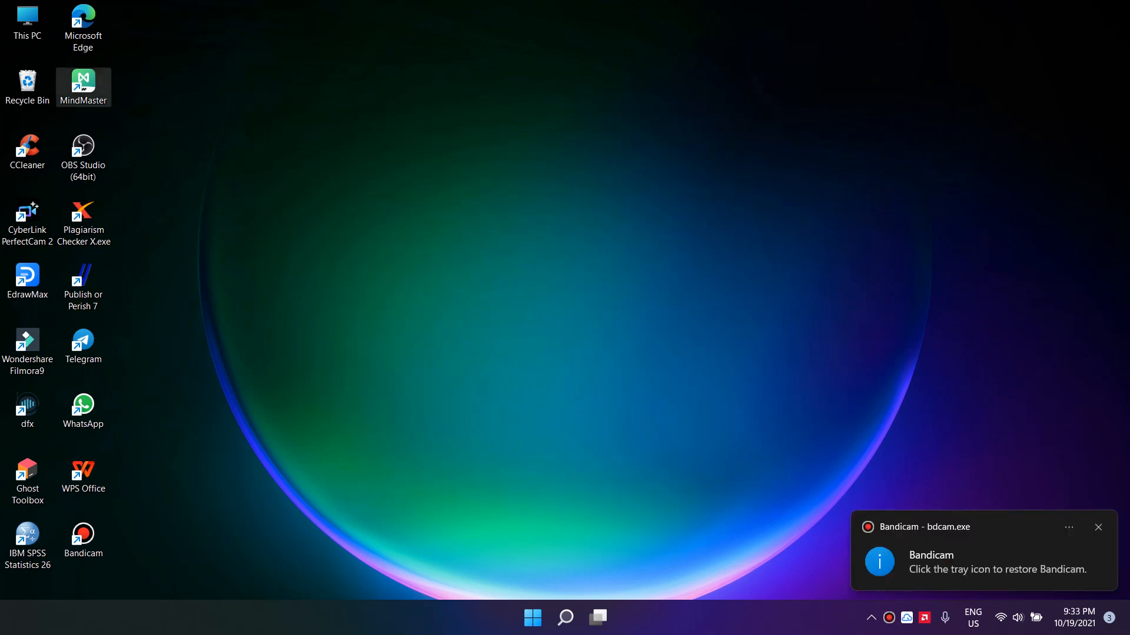
{"action": "double_click", "coordinate": [83, 26]}
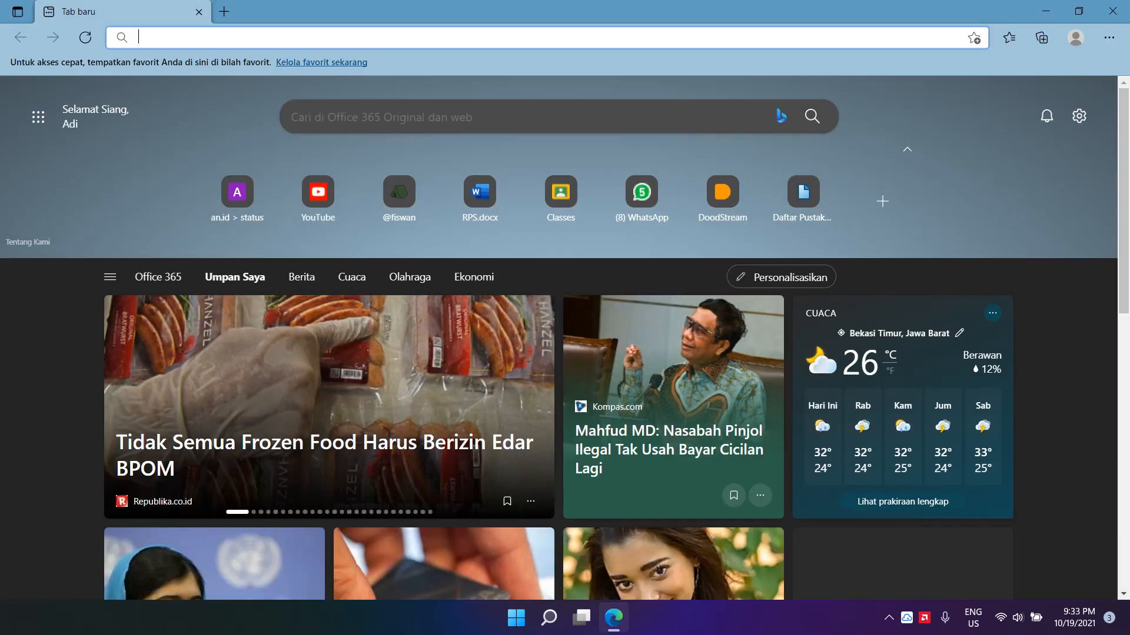
{"action": "type", "text": "gmail.com"}
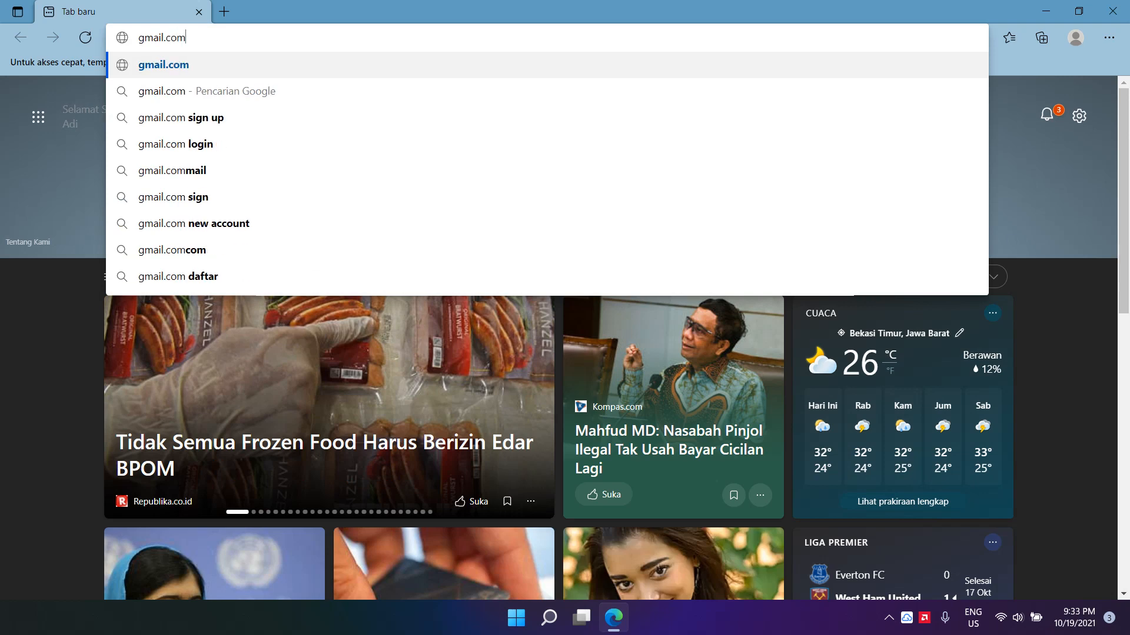
{"action": "key", "text": "Return"}
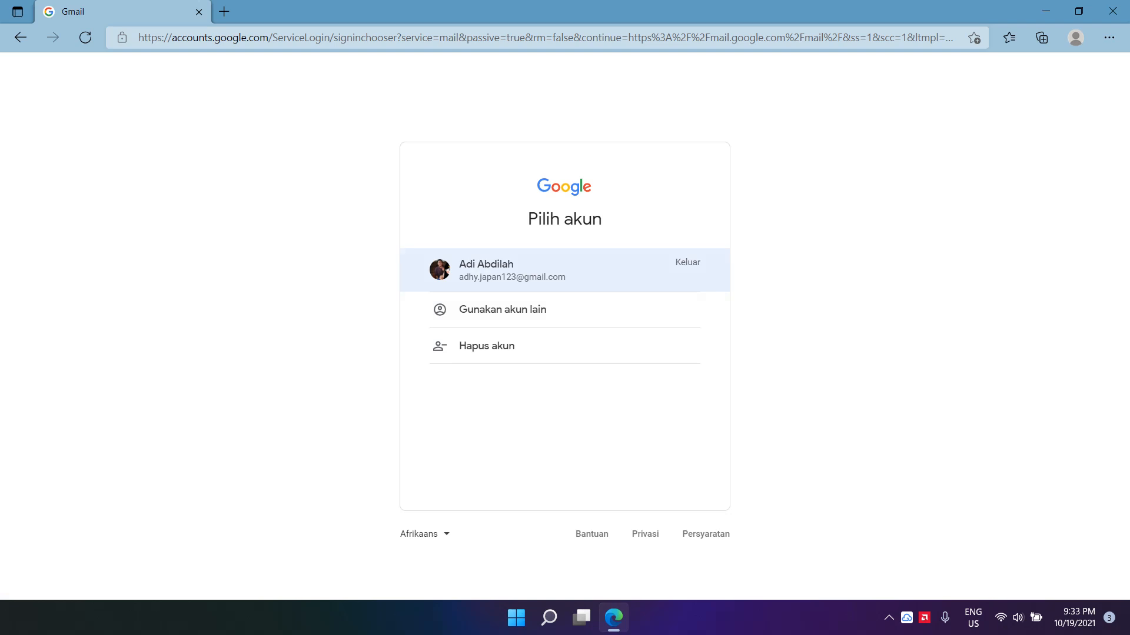
Sign in to the listed Google account with its saved password
{"action": "left_click", "coordinate": [511, 270]}
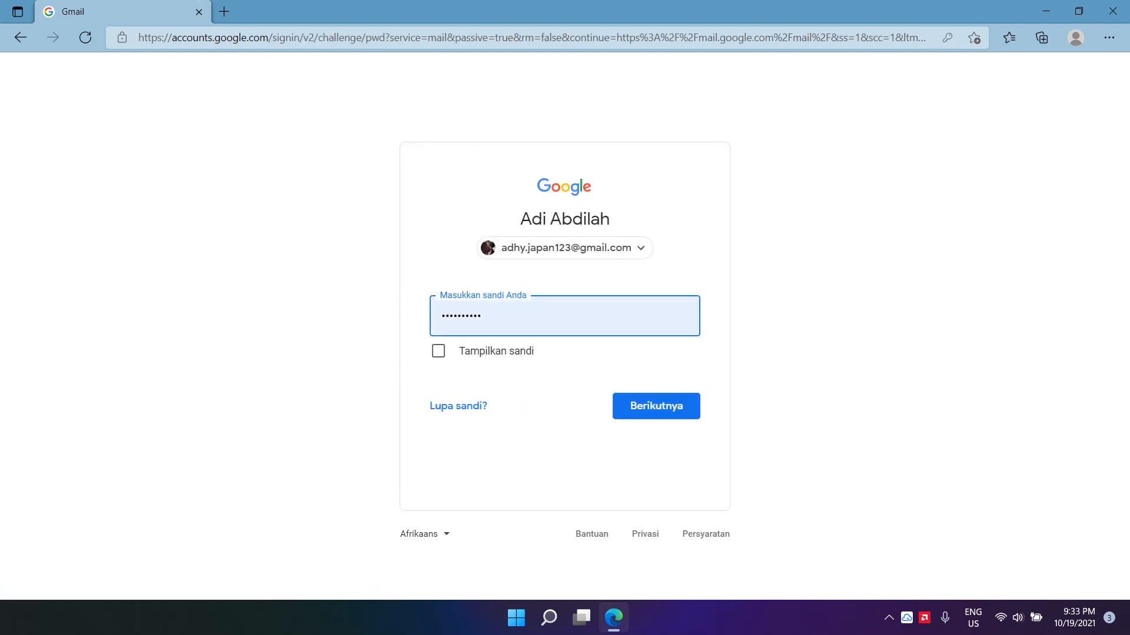
{"action": "left_click", "coordinate": [439, 351]}
{"action": "left_click", "coordinate": [438, 351]}
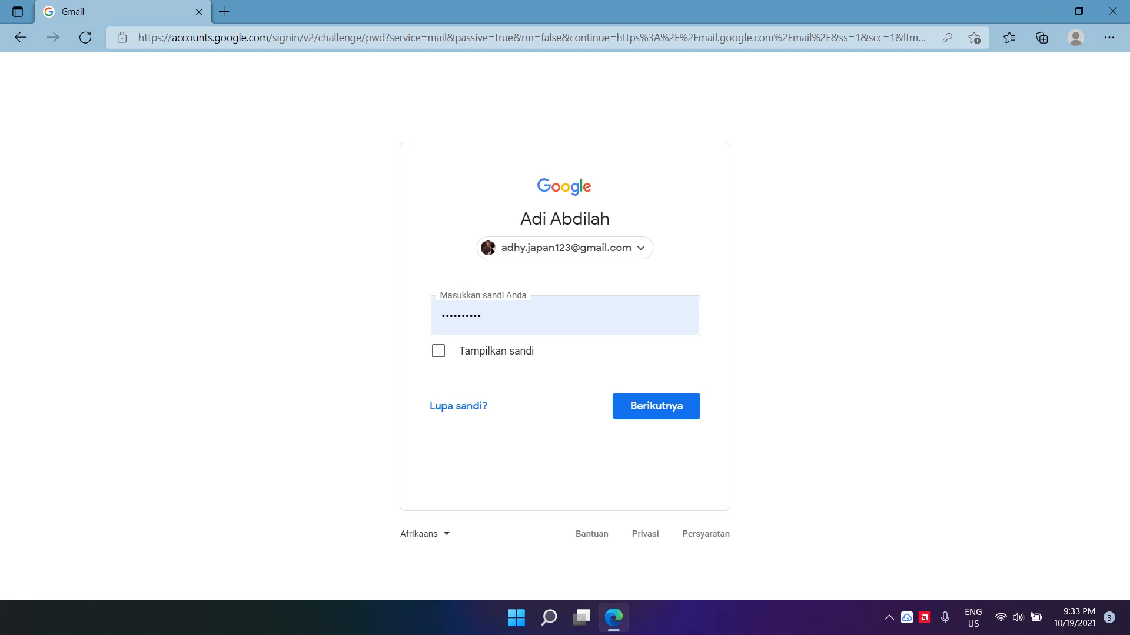
{"action": "left_click", "coordinate": [656, 406]}
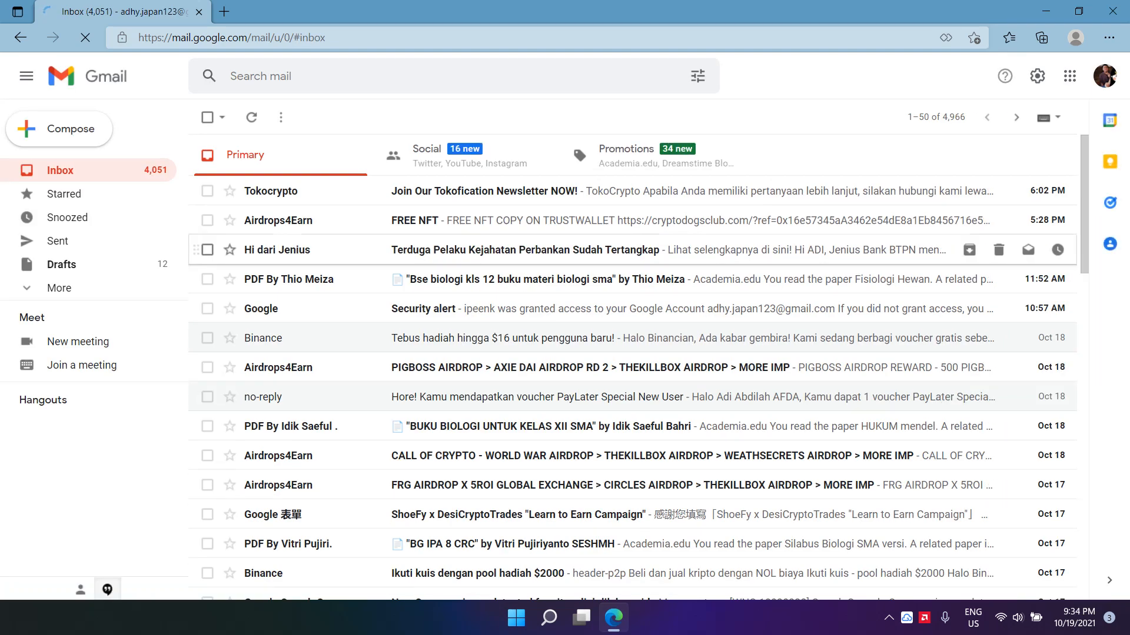
Search the web for Google Classroom in a new browser tab
{"action": "key", "text": "ctrl+t"}
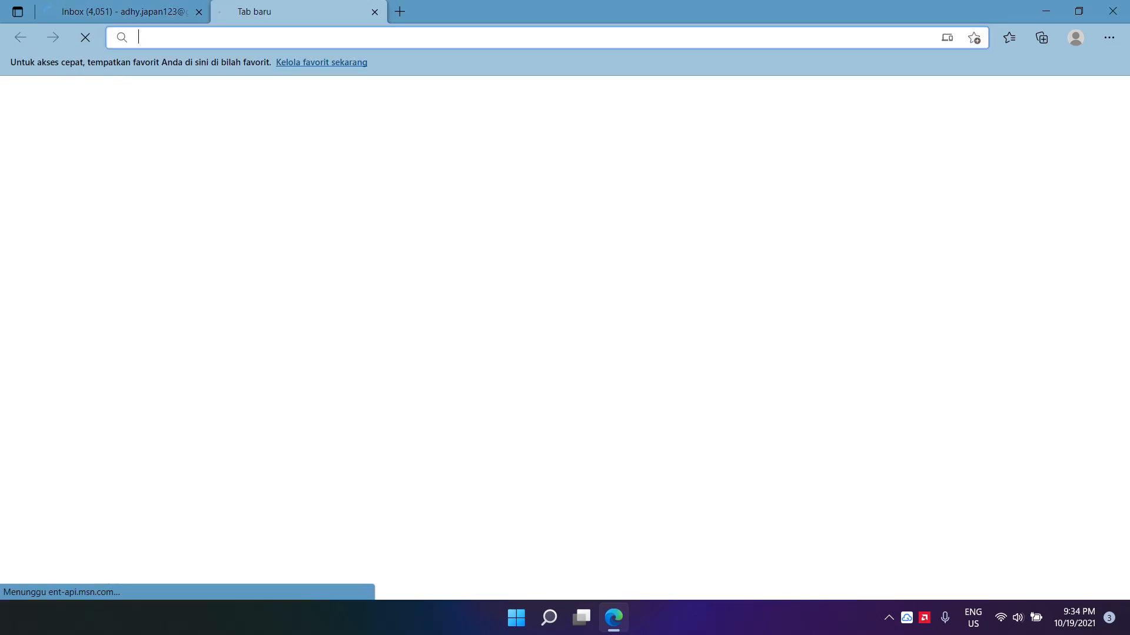
{"action": "type", "text": "Google"}
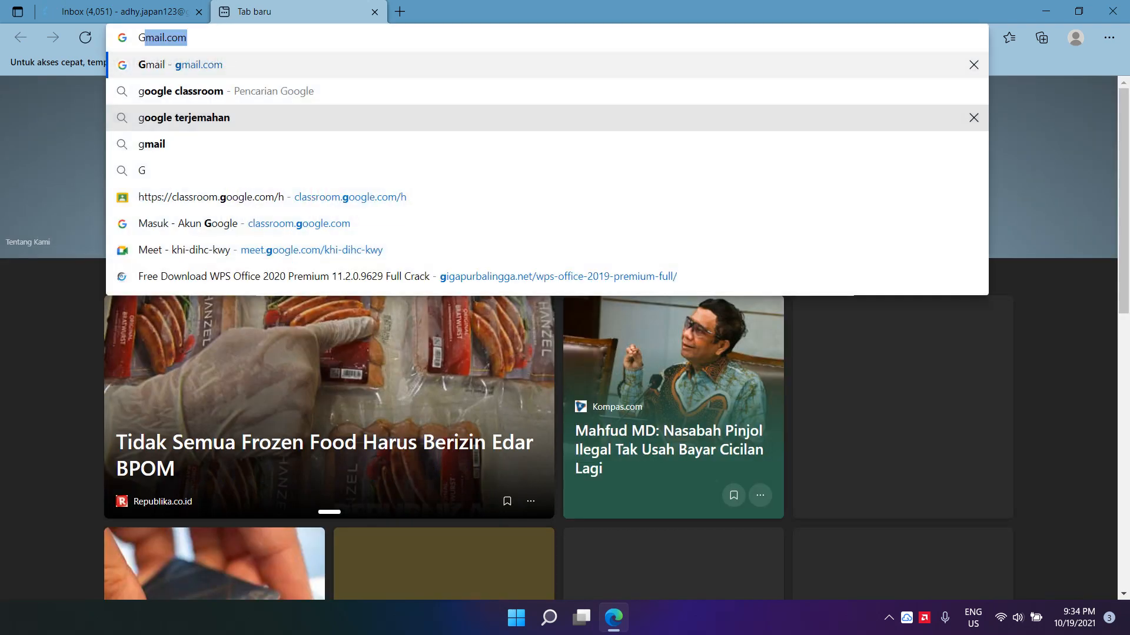
{"action": "type", "text": " Clasro"}
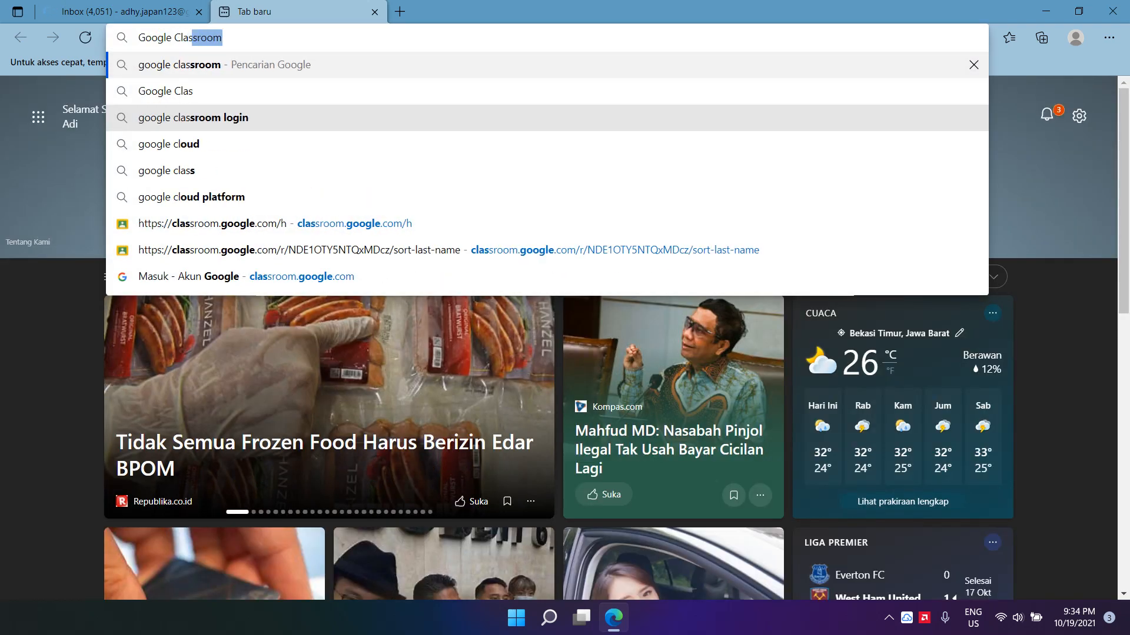
{"action": "key", "text": "BackSpace"}
{"action": "key", "text": "BackSpace"}
{"action": "type", "text": "sroom"}
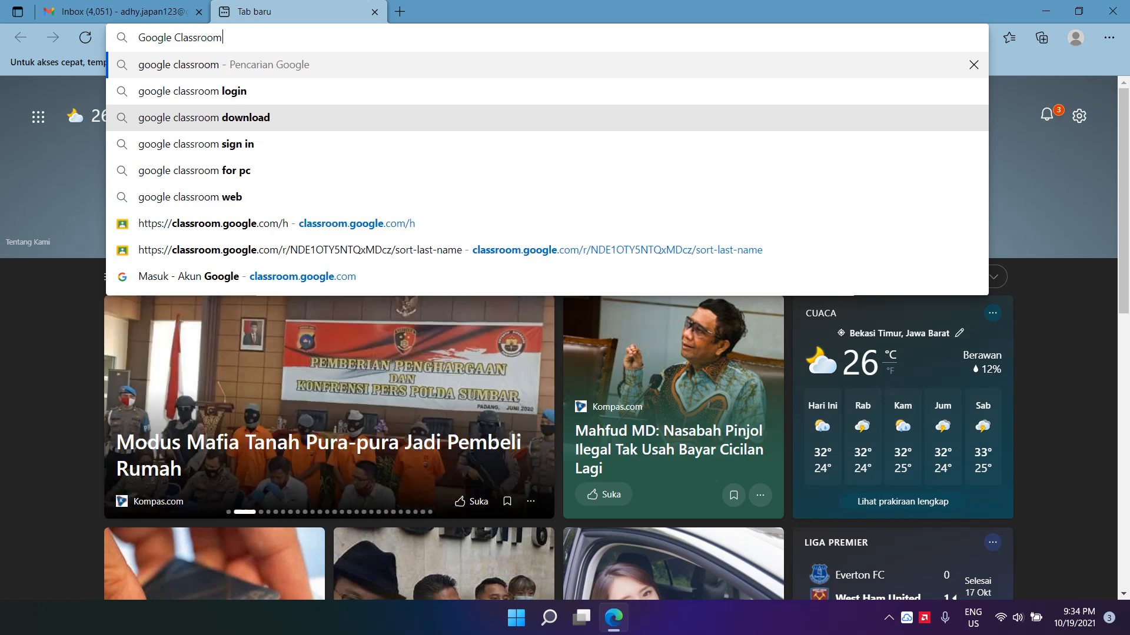
{"action": "key", "text": "Return"}
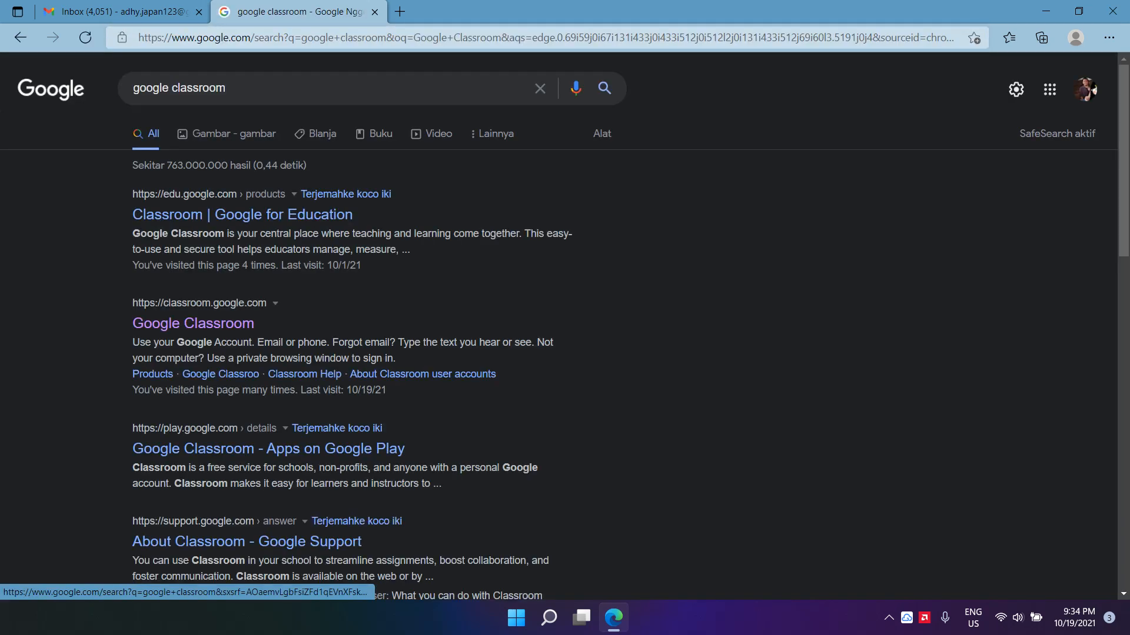
Open the Google Classroom search result at classroom.google.com
{"action": "left_click_drag", "start_coordinate": [130, 324], "coordinate": [262, 322]}
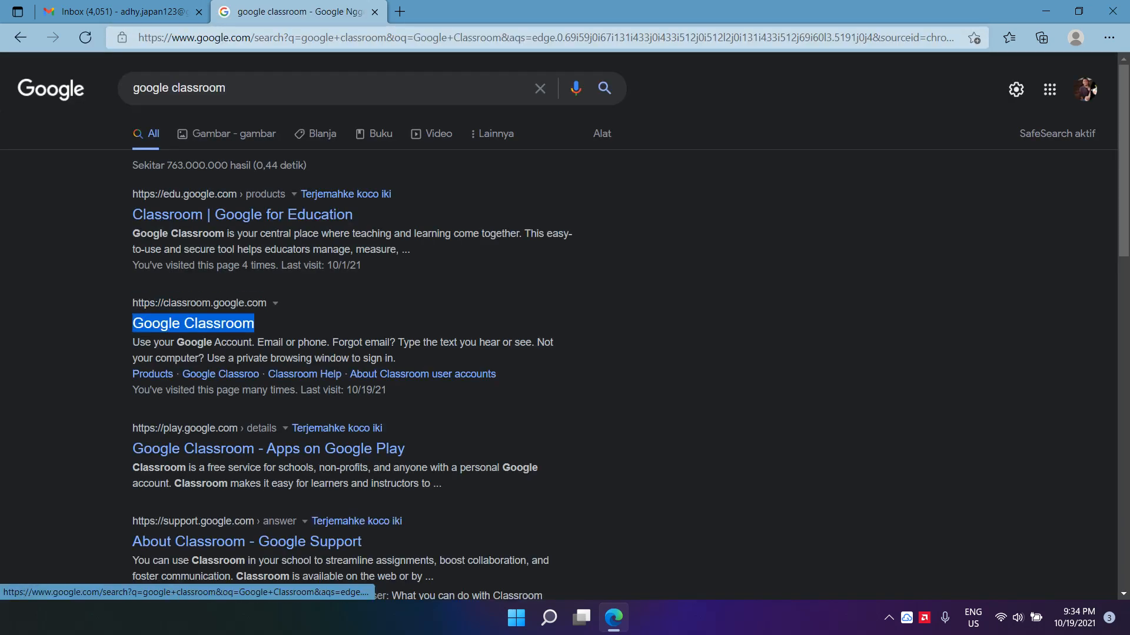
{"action": "left_click", "coordinate": [294, 322]}
{"action": "left_click", "coordinate": [211, 324]}
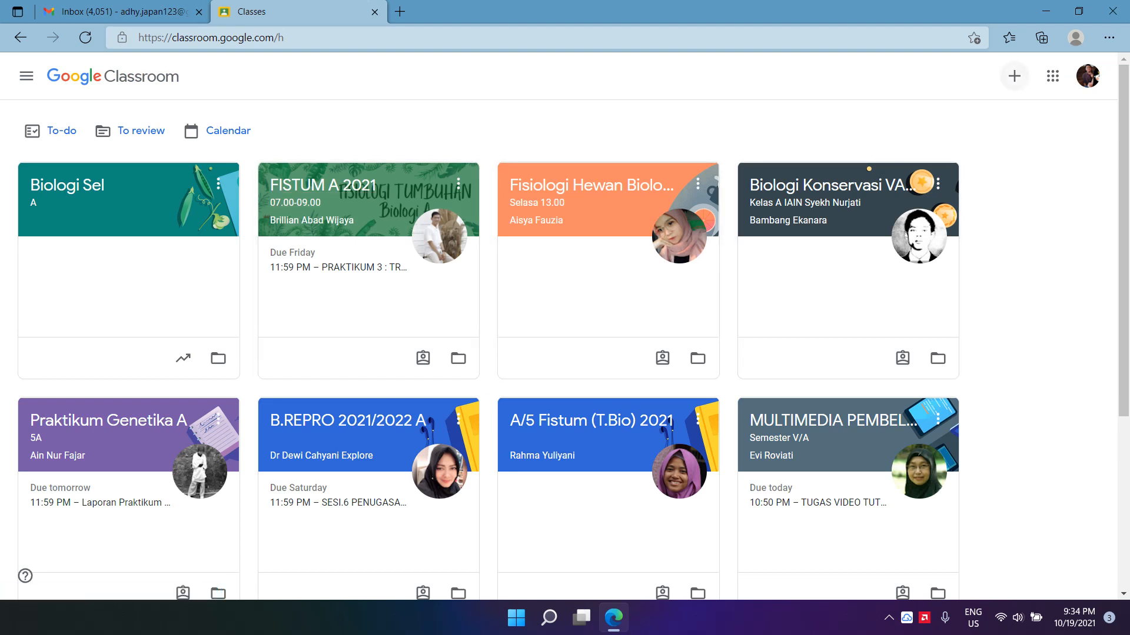
Start creating a new class and accept the notice about using Classroom at a school with students
{"action": "left_click", "coordinate": [1014, 76]}
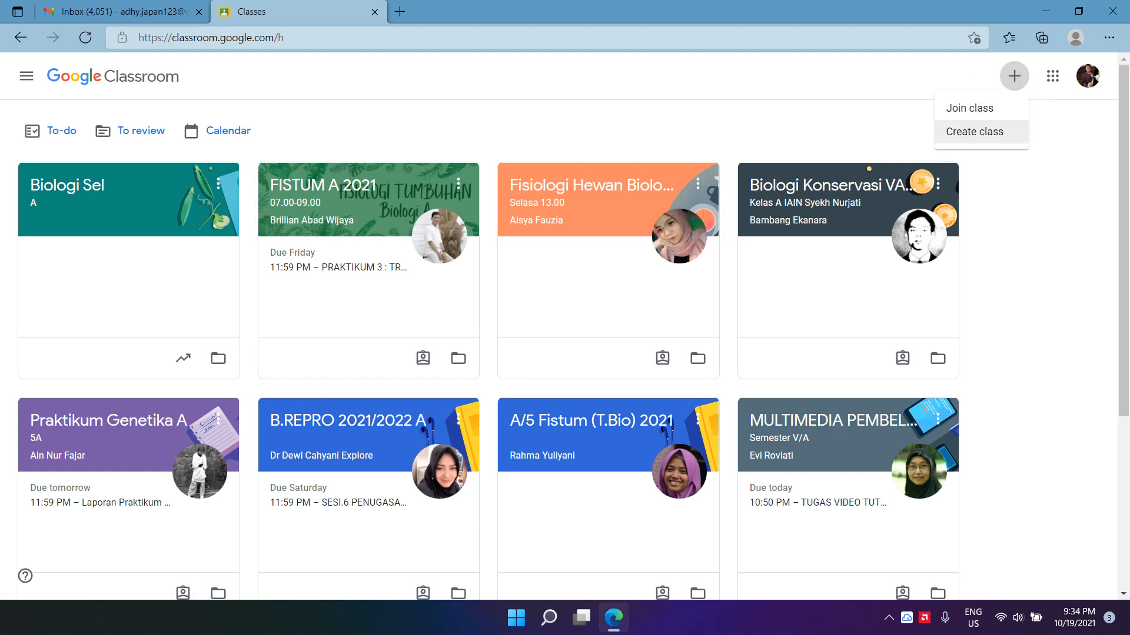
{"action": "left_click", "coordinate": [968, 130]}
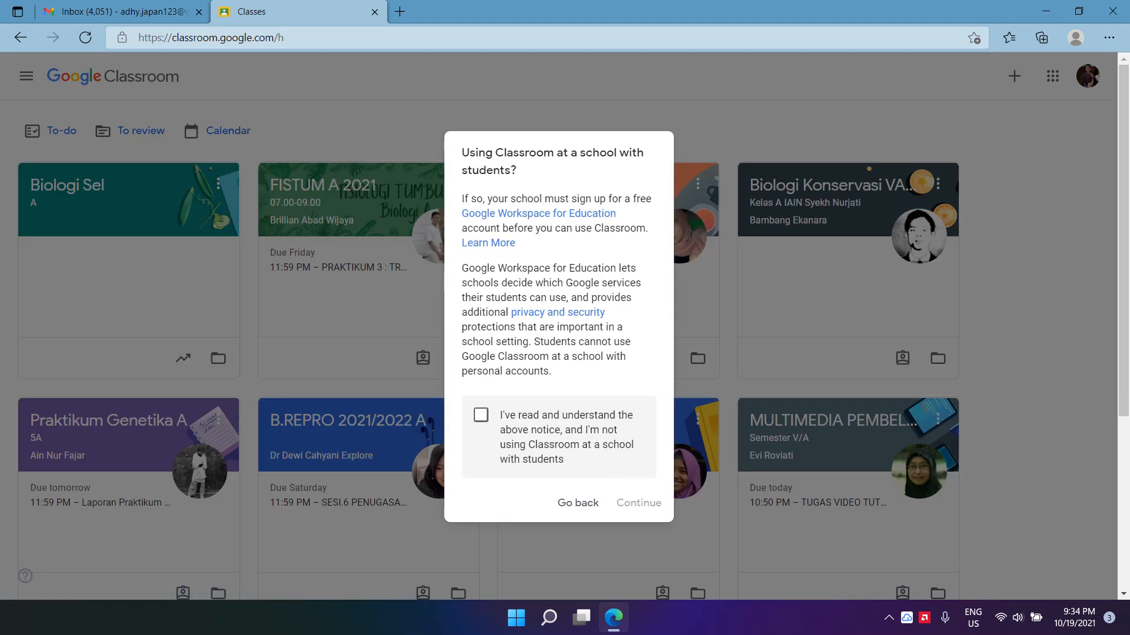
{"action": "left_click", "coordinate": [480, 416]}
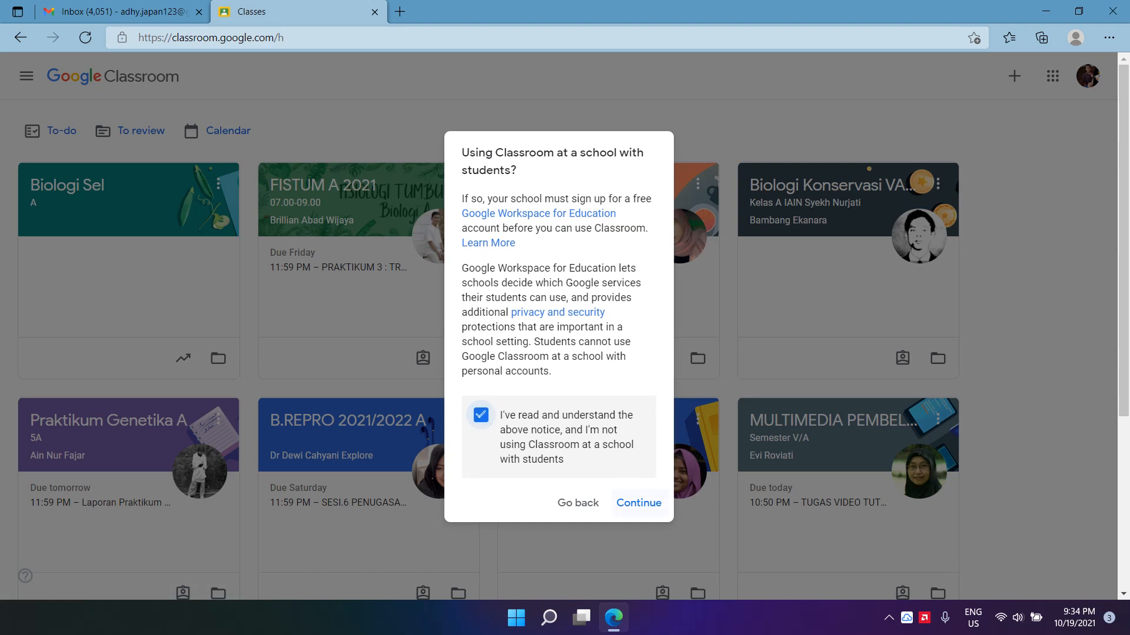
{"action": "left_click", "coordinate": [639, 504]}
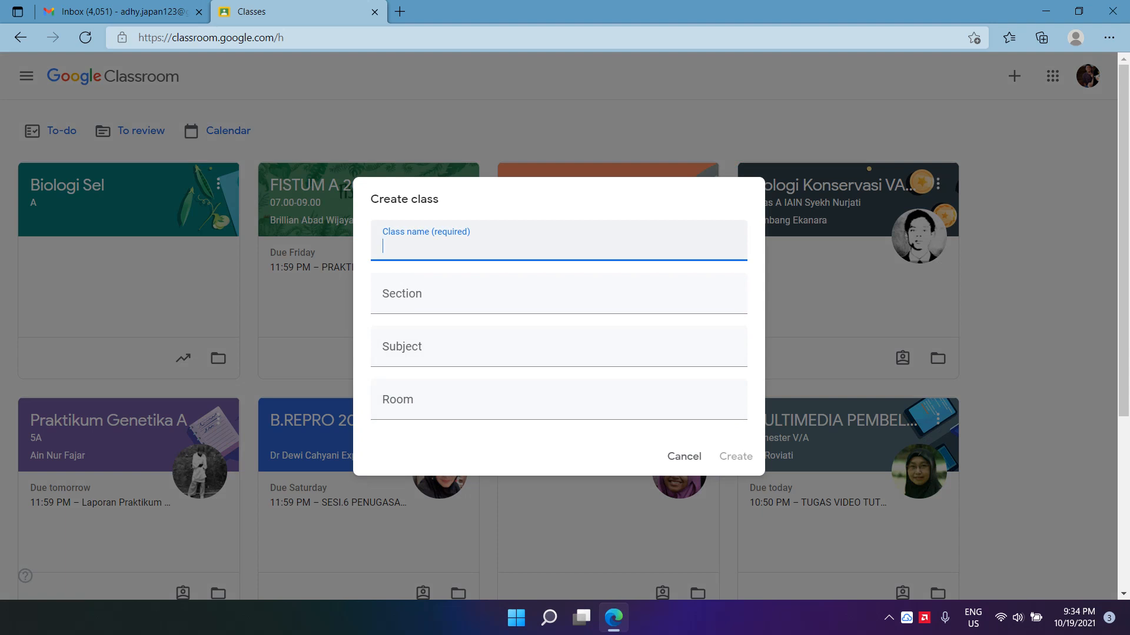
Name the new class "Kelas Online Multimedia Pembelajaran" and set its section to "Biologi A"
{"action": "type", "text": "Kelas Online Multimedia P"}
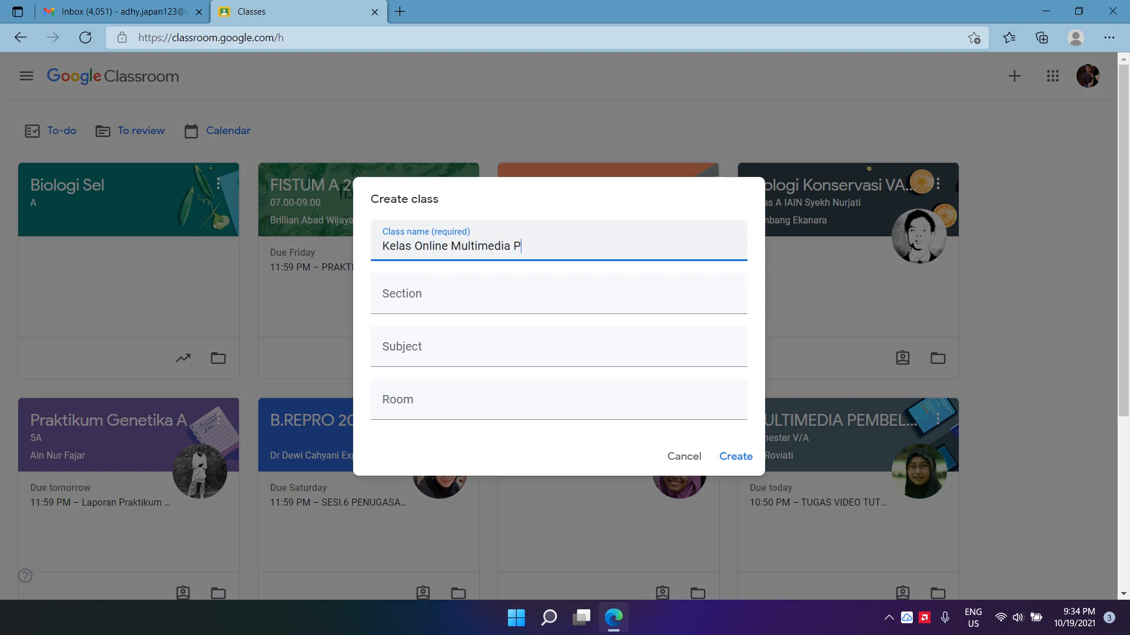
{"action": "type", "text": "embelajaran"}
{"action": "key", "text": "Tab"}
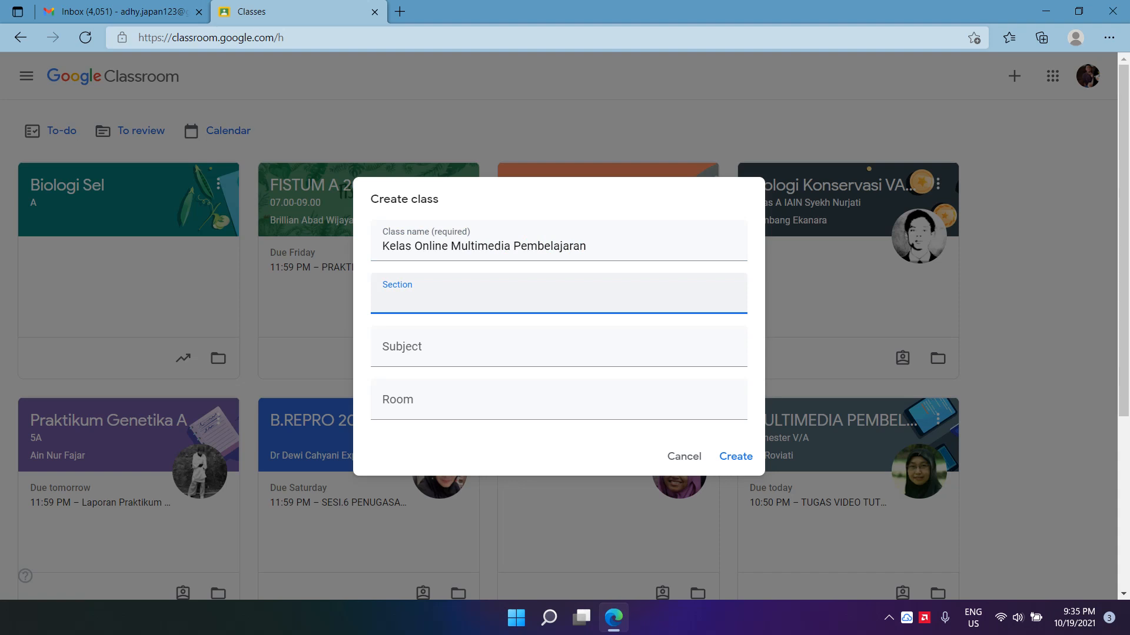
{"action": "type", "text": "B"}
{"action": "key", "text": "BackSpace"}
{"action": "type", "text": "Biologi A"}
{"action": "key", "text": "Tab"}
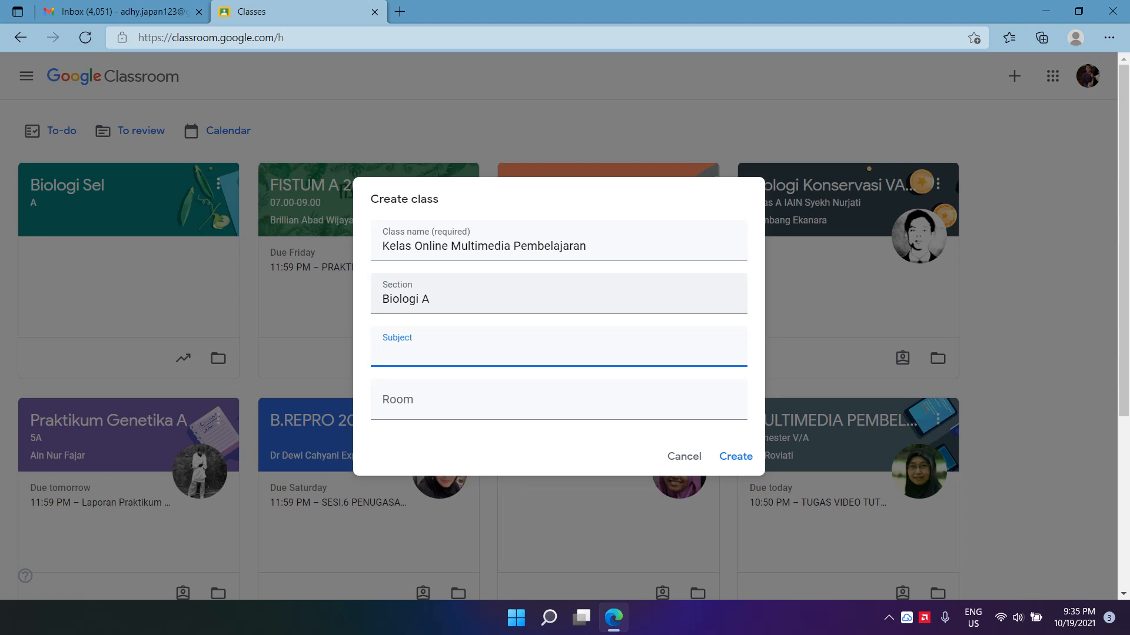
Create the class with subject "Multimedia" and room "A1", and dismiss the introductory announcement tips
{"action": "type", "text": "Multimedia"}
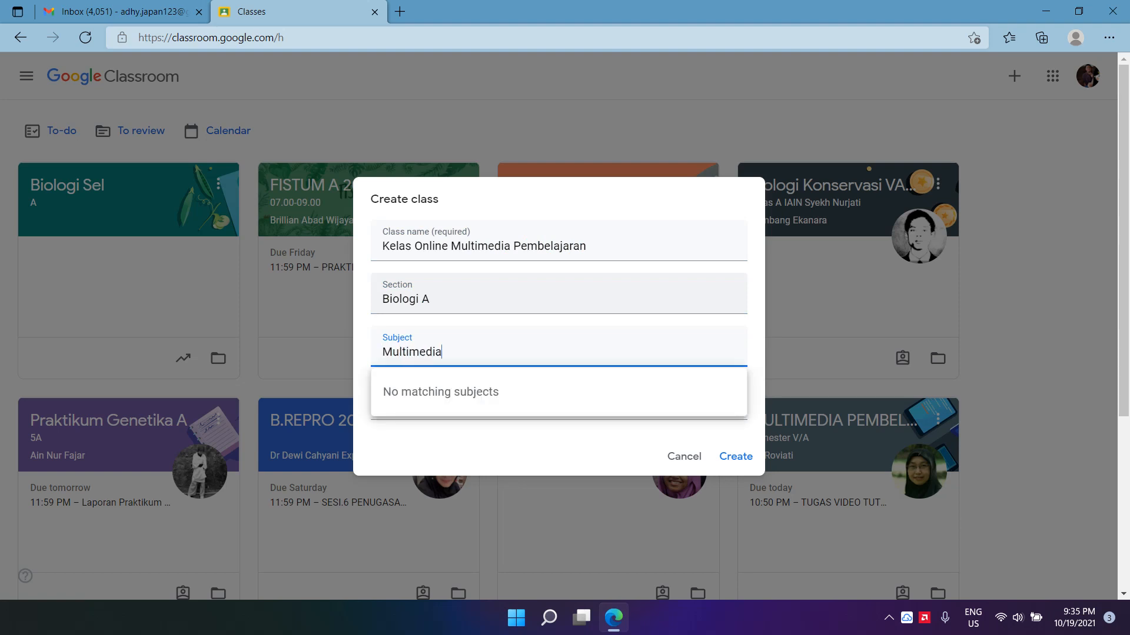
{"action": "key", "text": "Tab"}
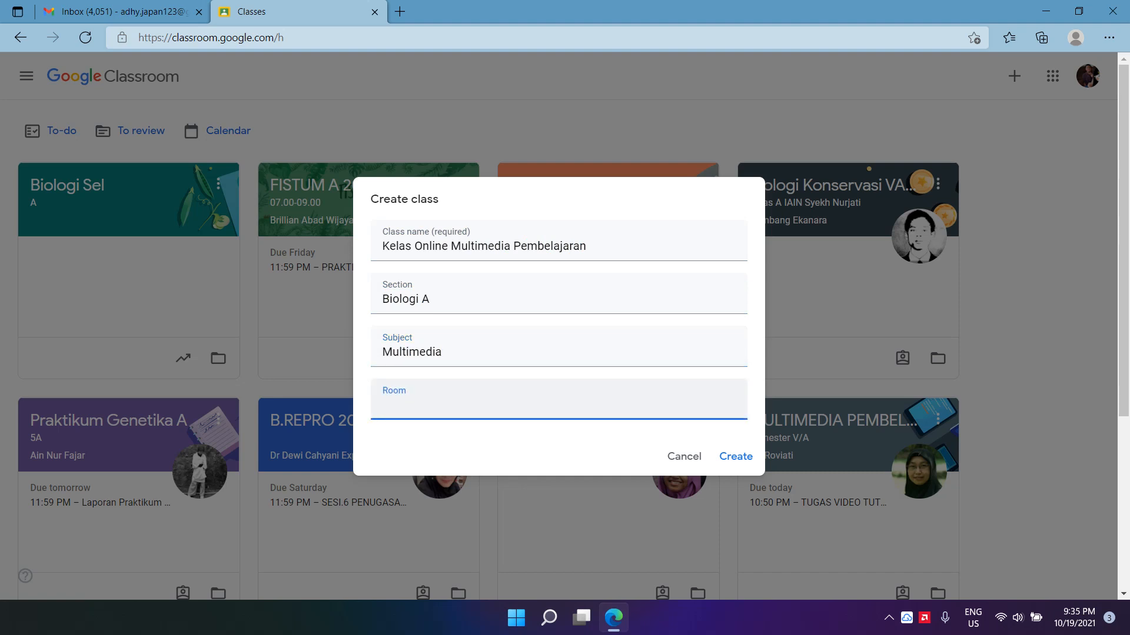
{"action": "type", "text": "A1"}
{"action": "key", "text": "Return"}
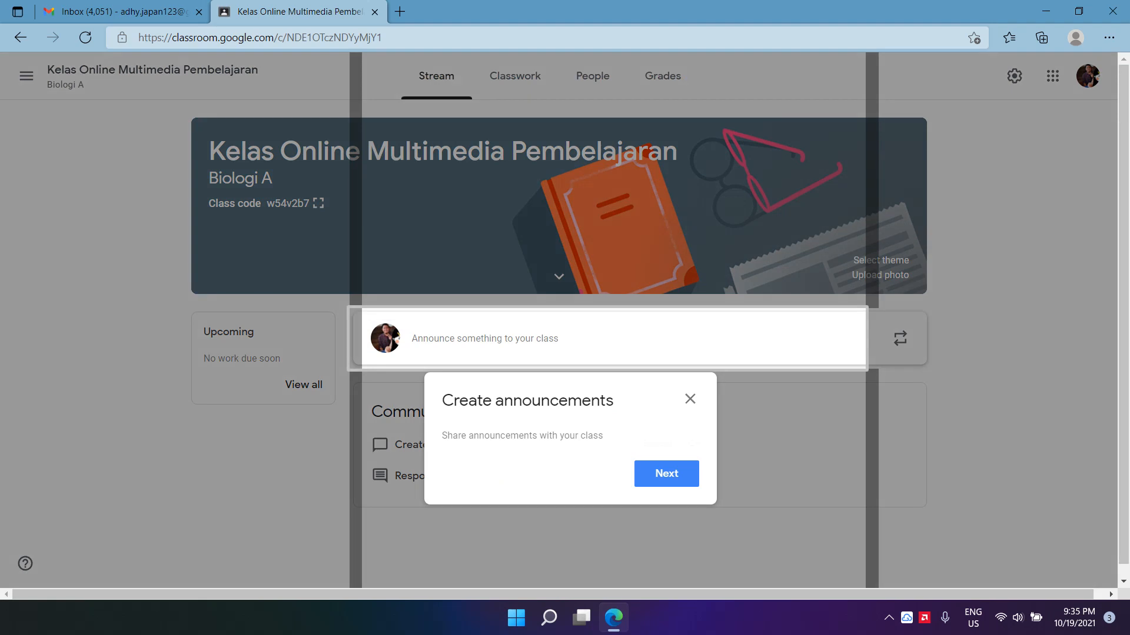
{"action": "left_click", "coordinate": [667, 473]}
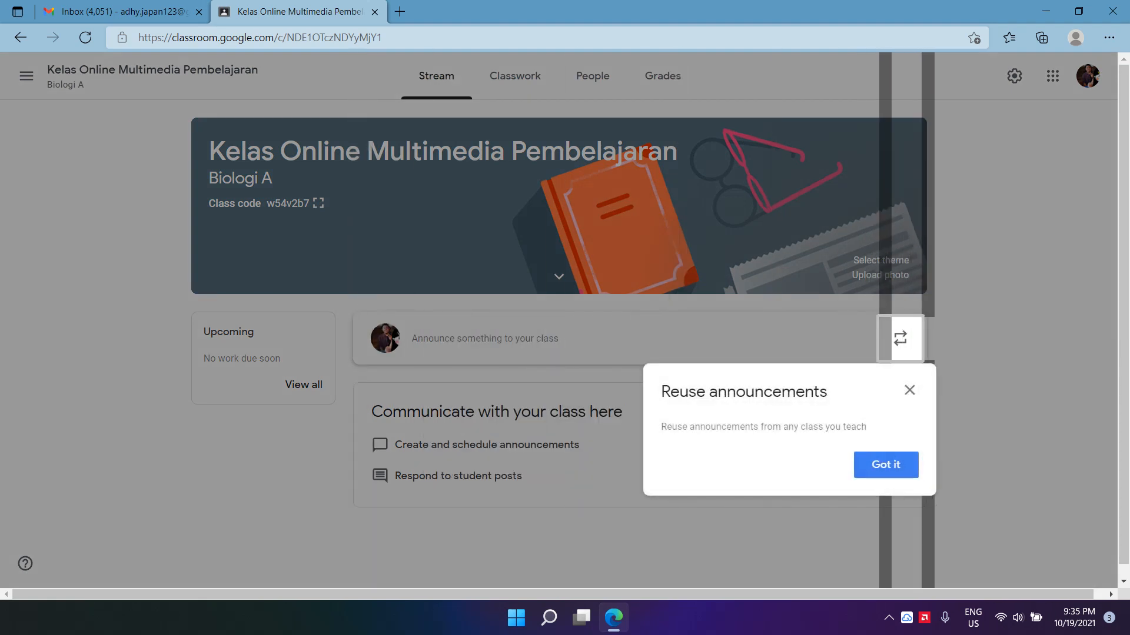
{"action": "left_click", "coordinate": [885, 465]}
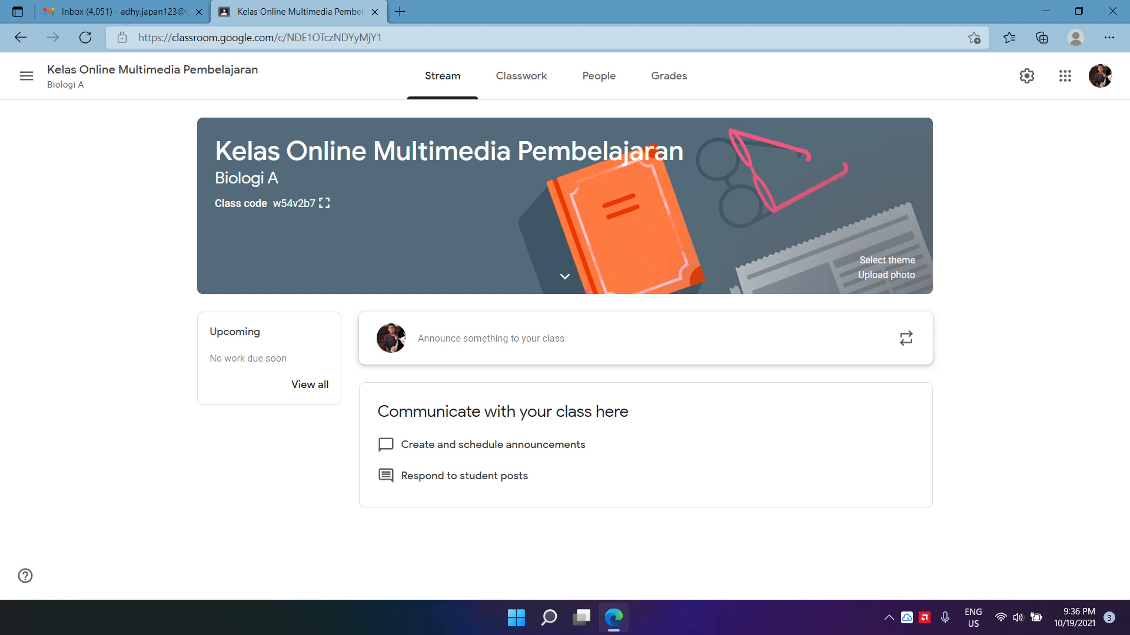
Apply the blue game controller theme from the gallery's Other category to the class, leaving the gallery closed
{"action": "left_click", "coordinate": [887, 260]}
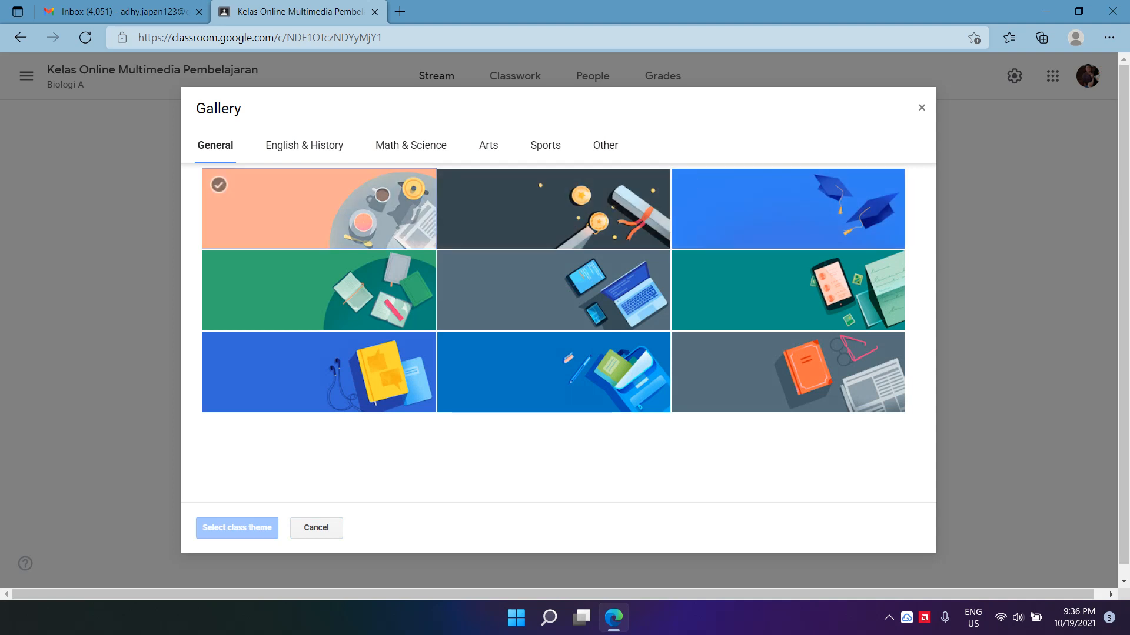
{"action": "left_click", "coordinate": [304, 146]}
{"action": "left_click", "coordinate": [411, 146]}
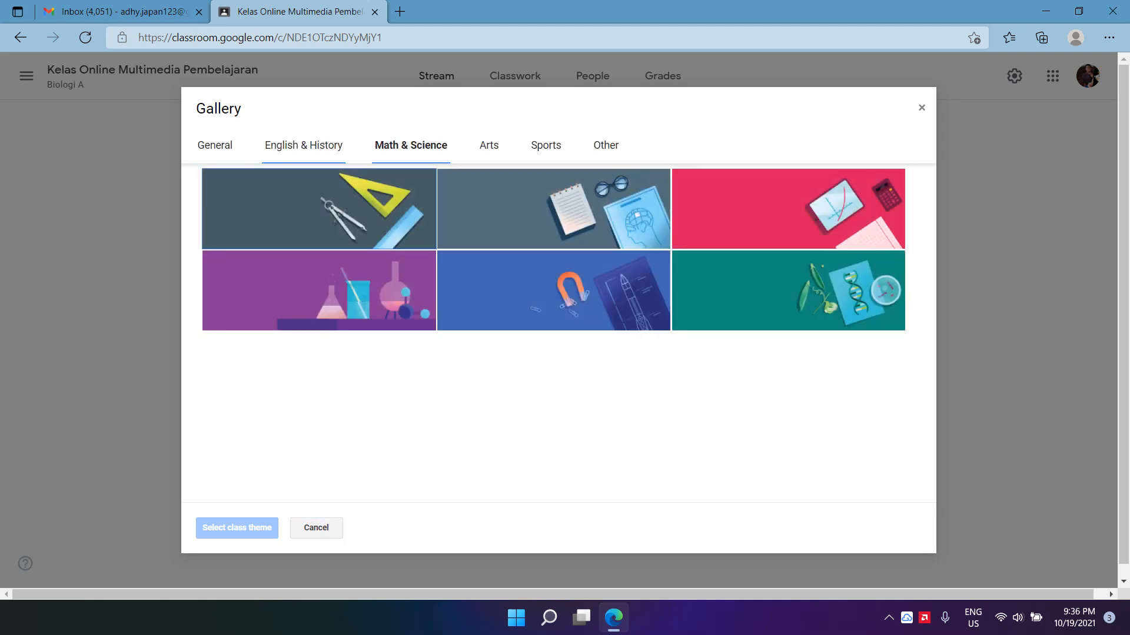
{"action": "left_click", "coordinate": [303, 146]}
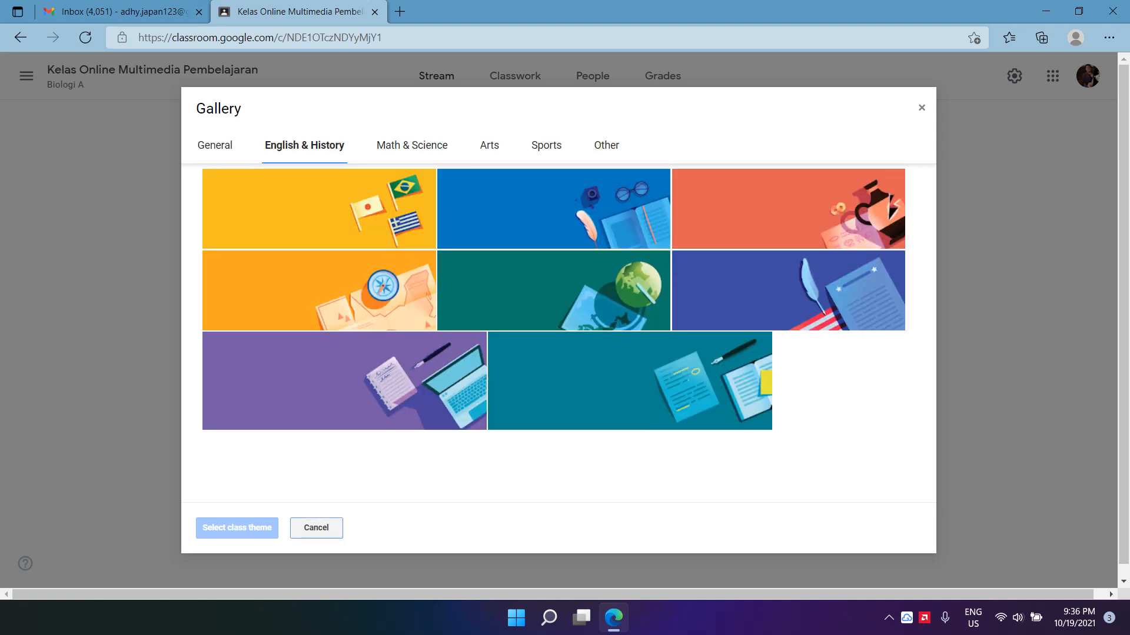
{"action": "left_click", "coordinate": [606, 145]}
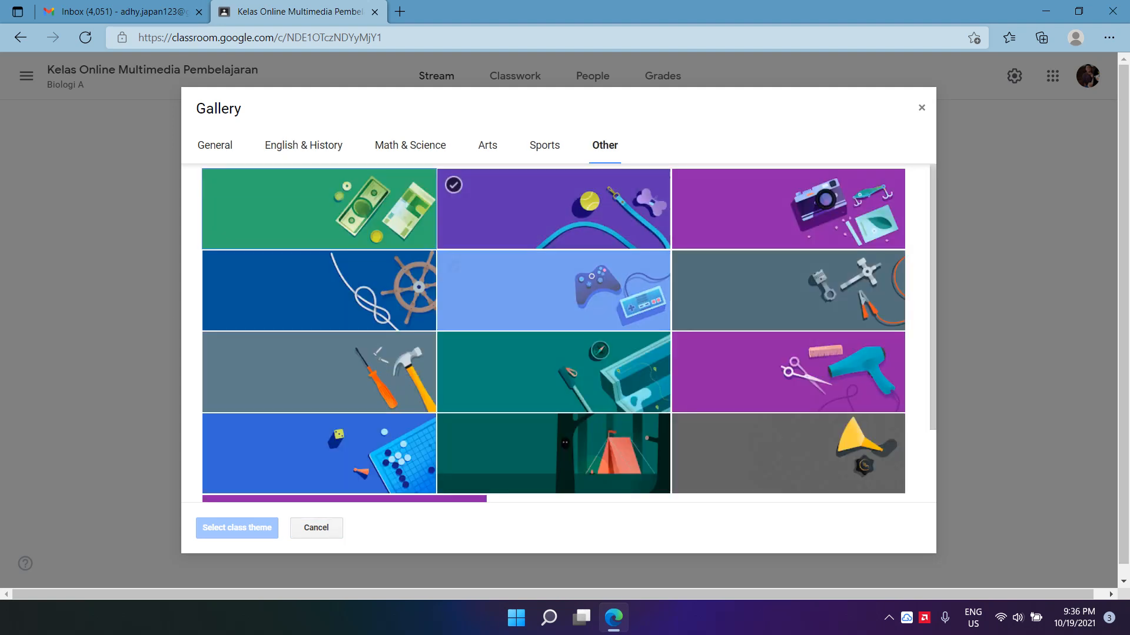
{"action": "scroll", "coordinate": [554, 268], "scroll_direction": "down", "scroll_amount": 1}
{"action": "left_click", "coordinate": [647, 250]}
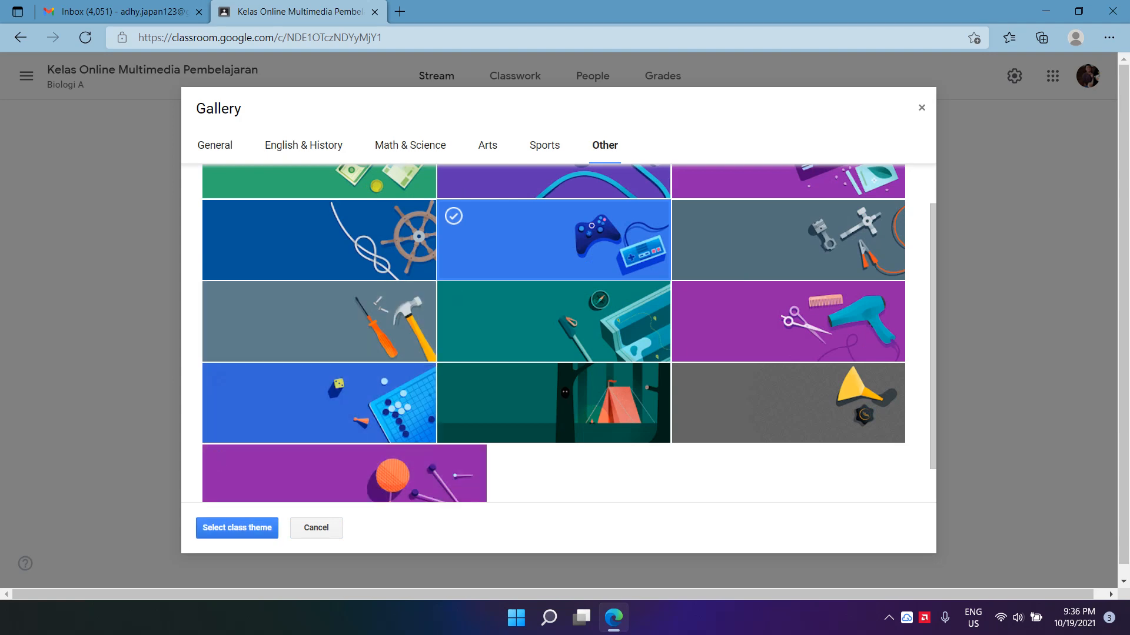
{"action": "left_click", "coordinate": [237, 528]}
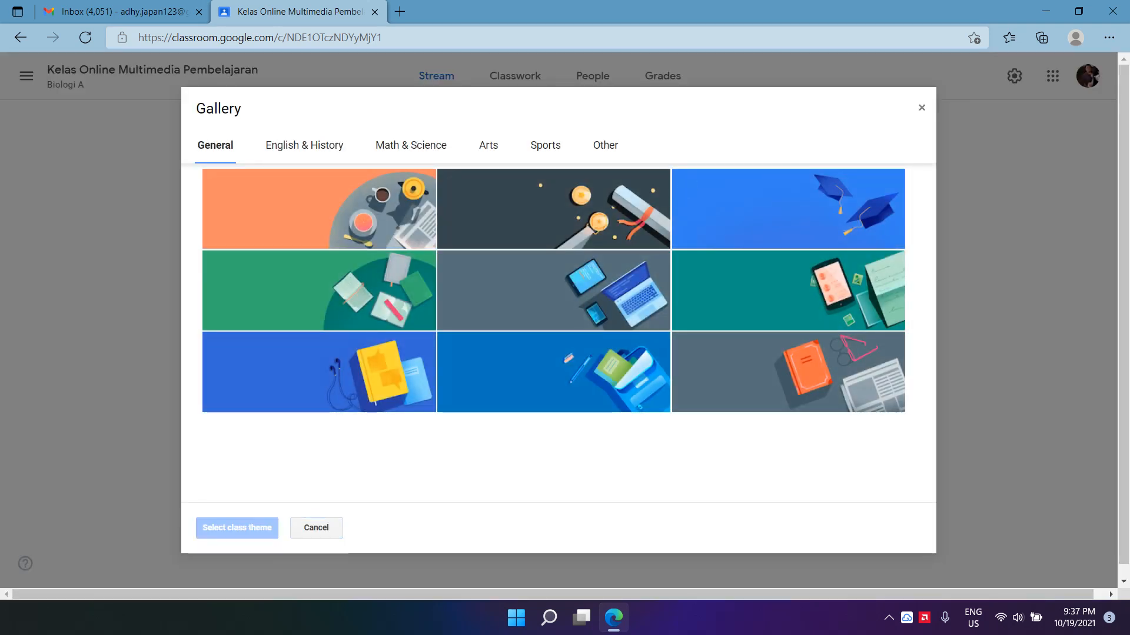
{"action": "left_click", "coordinate": [921, 108]}
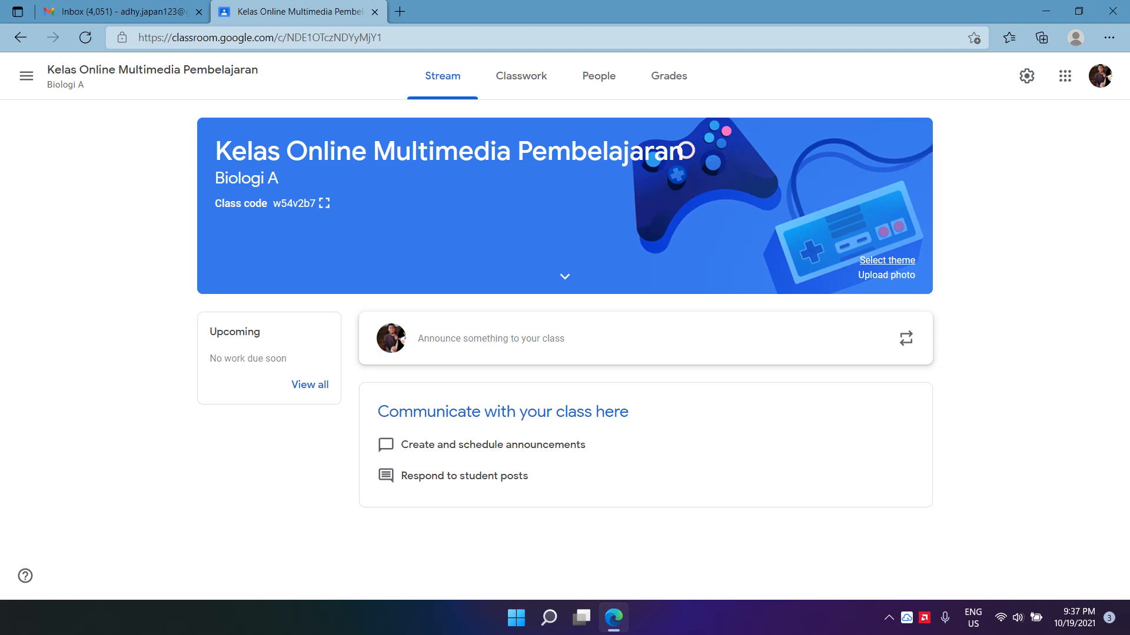
Look through the teaching and enrolled classes listed in Classroom's main navigation
{"action": "left_click", "coordinate": [26, 75]}
{"action": "scroll", "coordinate": [106, 294], "scroll_direction": "down", "scroll_amount": 4}
{"action": "scroll", "coordinate": [106, 292], "scroll_direction": "up", "scroll_amount": 4}
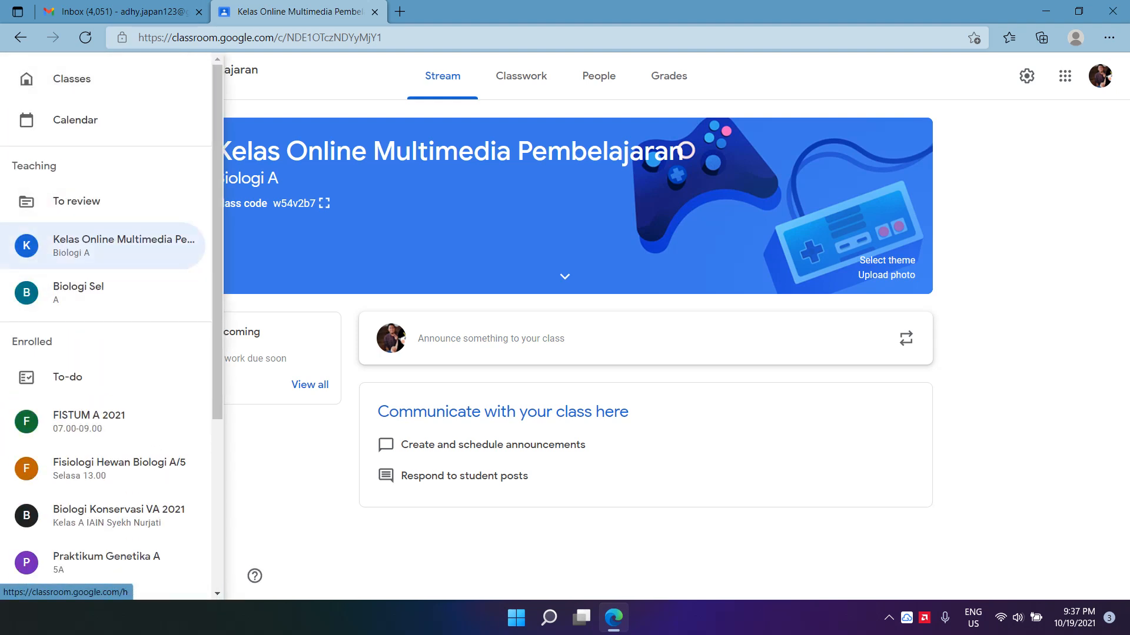
{"action": "left_click", "coordinate": [243, 71]}
{"action": "left_click", "coordinate": [26, 76]}
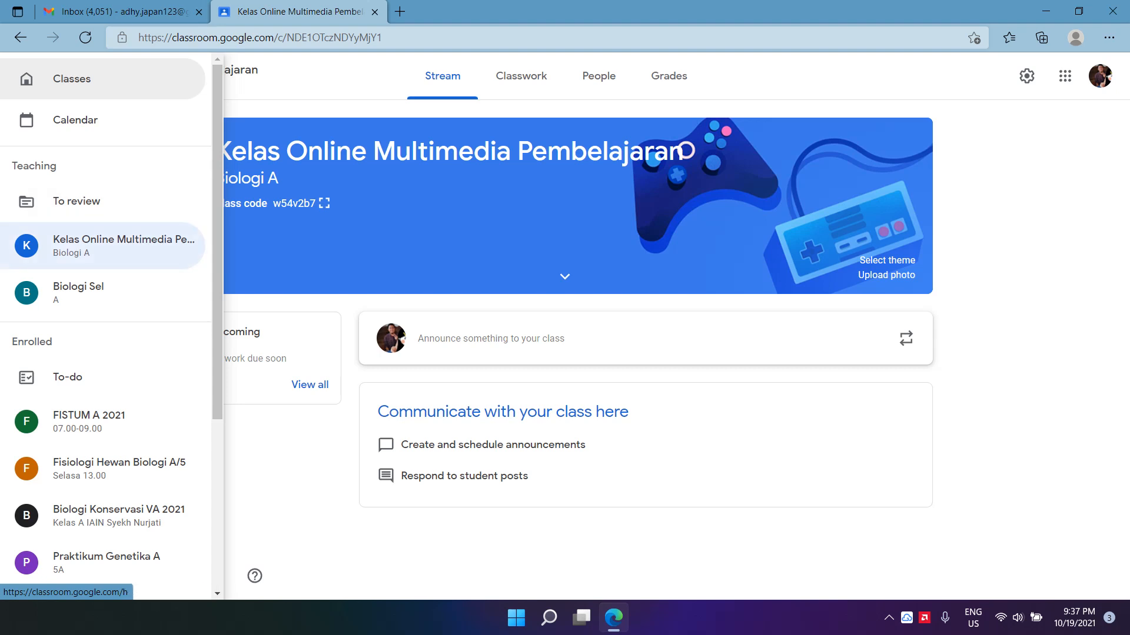
Open the "Kelas Online Multimedia Pembelajaran" class from the list of teaching classes
{"action": "left_click", "coordinate": [72, 79]}
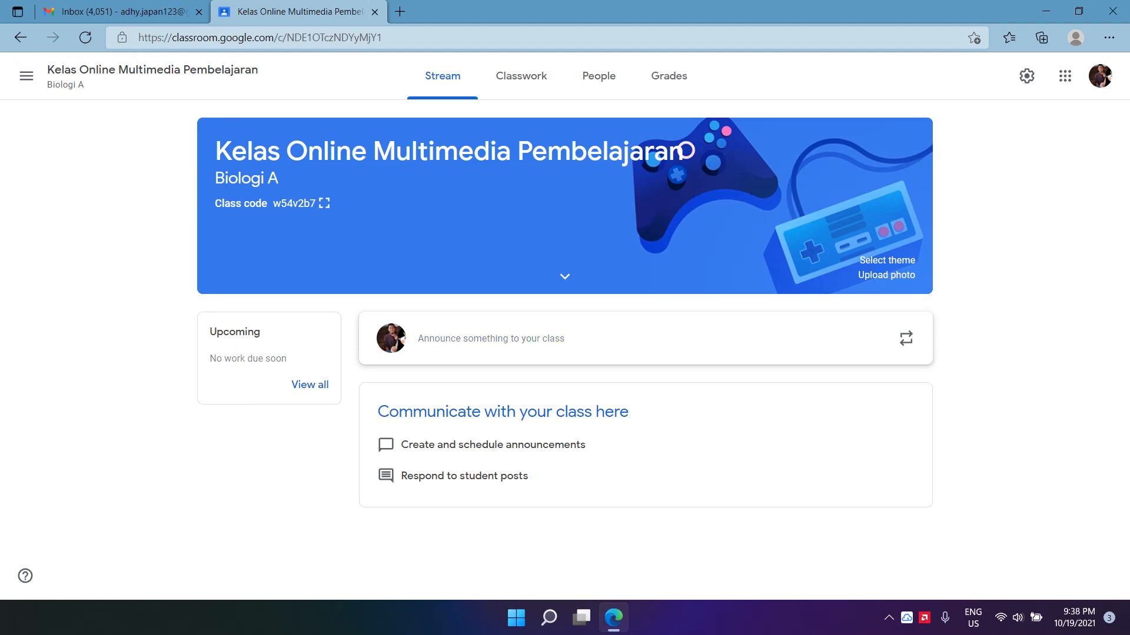
{"action": "left_click", "coordinate": [27, 76]}
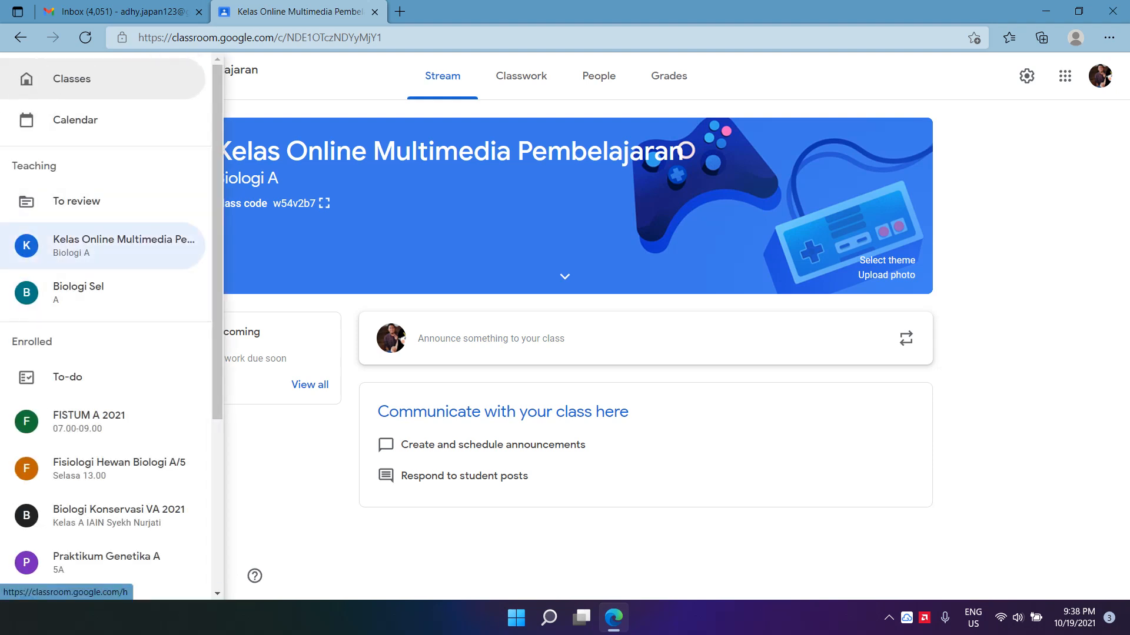
{"action": "left_click", "coordinate": [124, 246]}
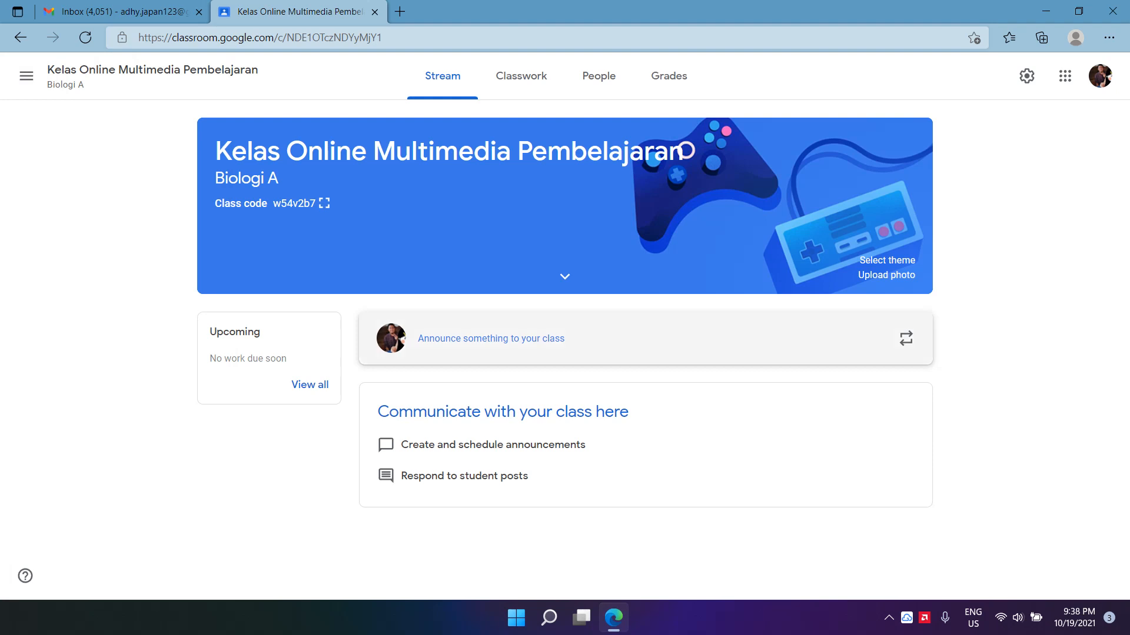
Write a class announcement reading "Pengumuman Multimedia Pembelajaran Besok Libur. Ini materi yang akan kalian pelajari selama liburan"
{"action": "left_click", "coordinate": [489, 338]}
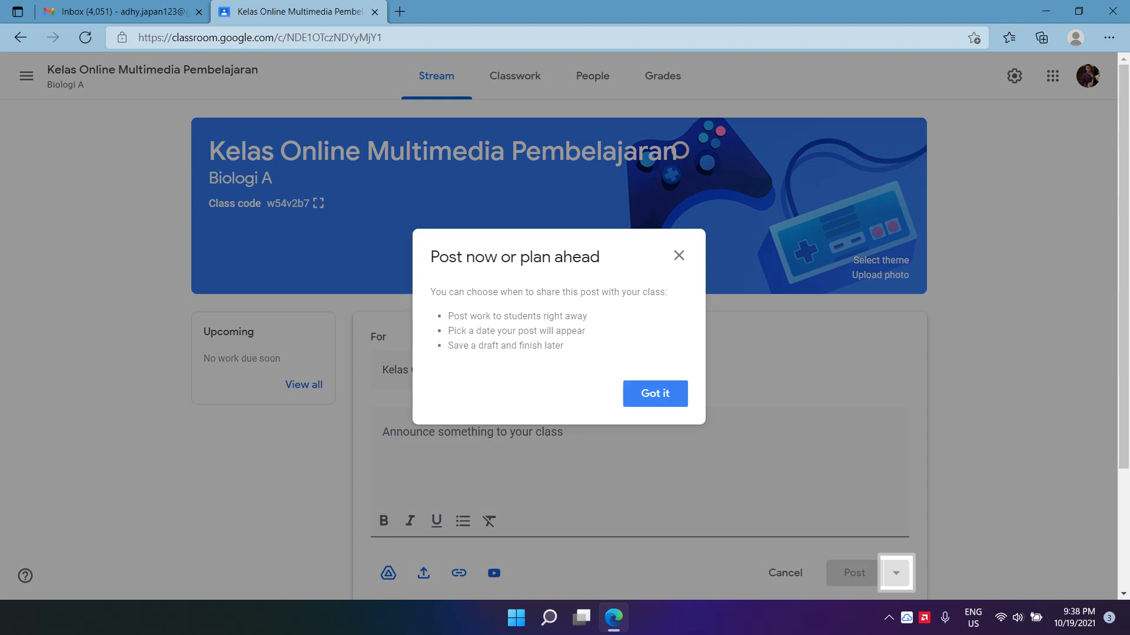
{"action": "key", "text": "Return"}
{"action": "type", "text": "Pe"}
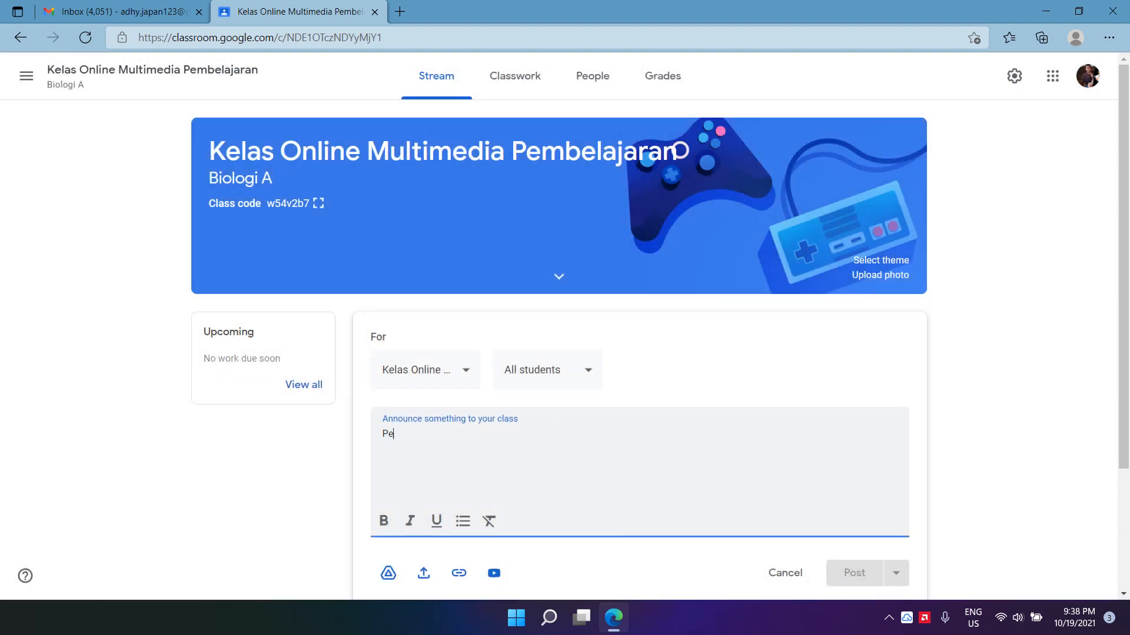
{"action": "type", "text": "ngumuman Multimedia P"}
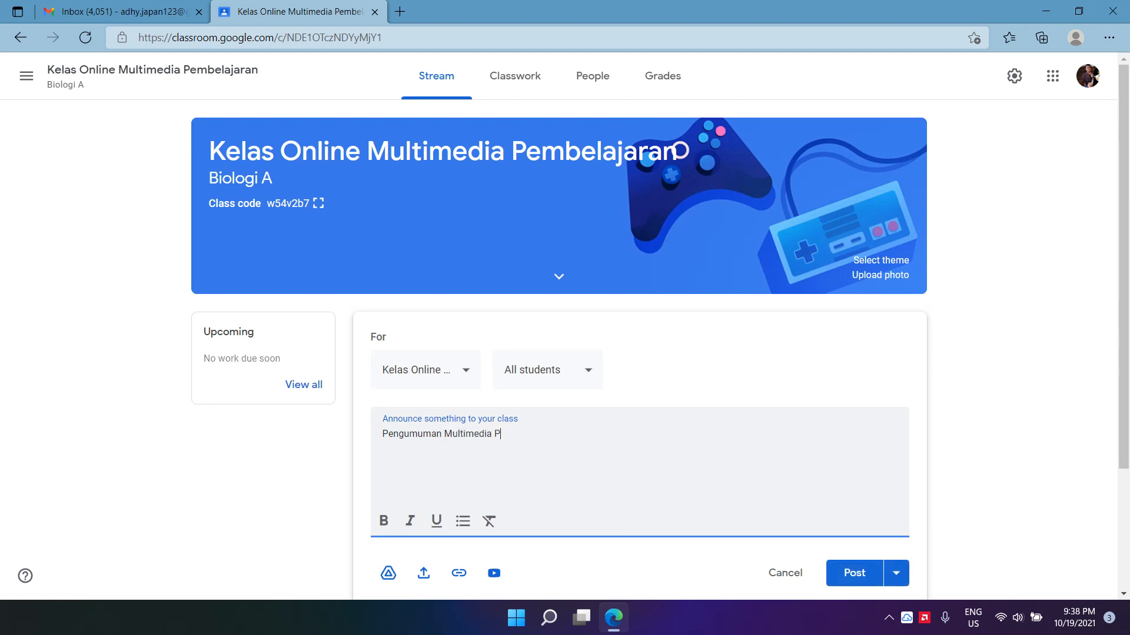
{"action": "type", "text": "embelajaran Besok libu"}
{"action": "key", "text": "BackSpace"}
{"action": "key", "text": "BackSpace"}
{"action": "key", "text": "BackSpace"}
{"action": "type", "text": "Libur"}
{"action": "scroll", "coordinate": [565, 329], "scroll_direction": "down", "scroll_amount": 3}
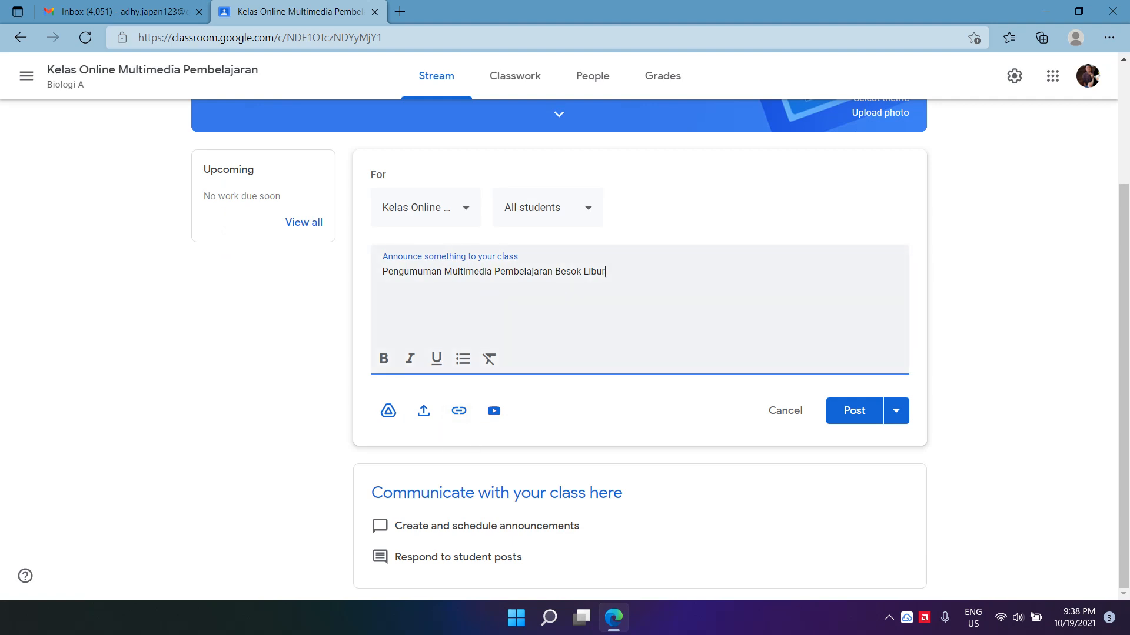
{"action": "type", "text": ". Ini materi yang akan kalian pe"}
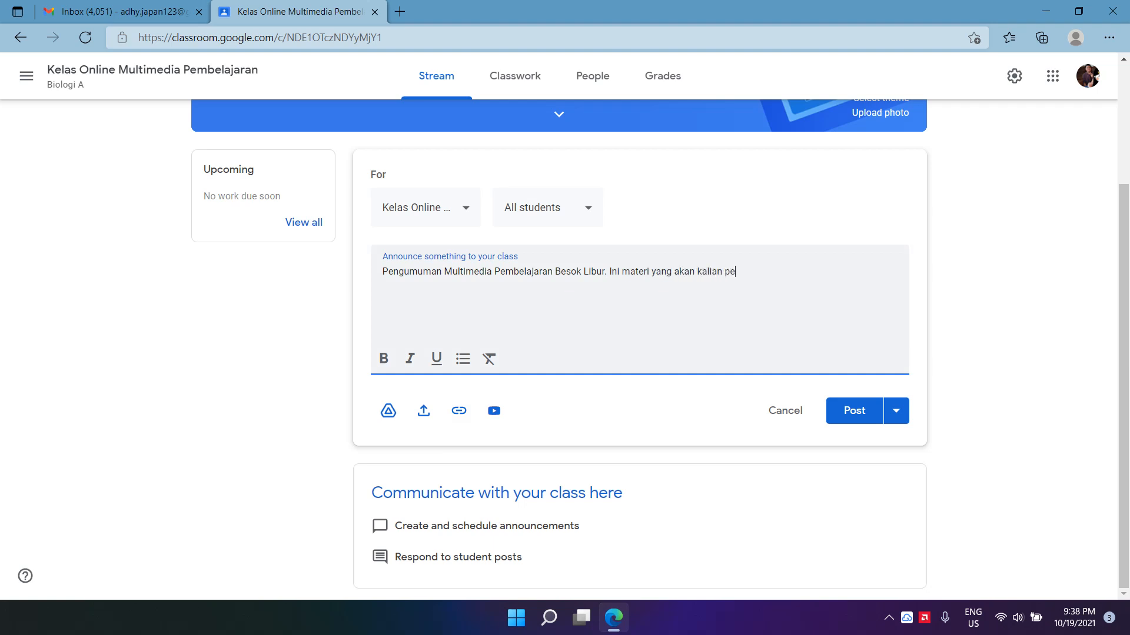
{"action": "type", "text": "lajari selama liburan"}
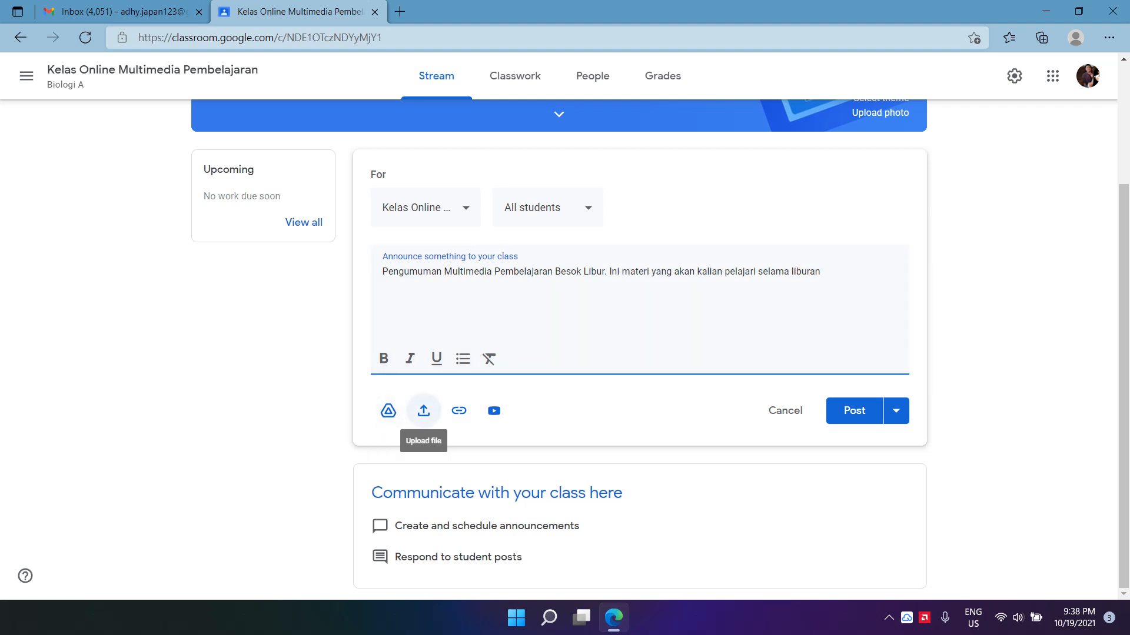
{"action": "left_click", "coordinate": [424, 411]}
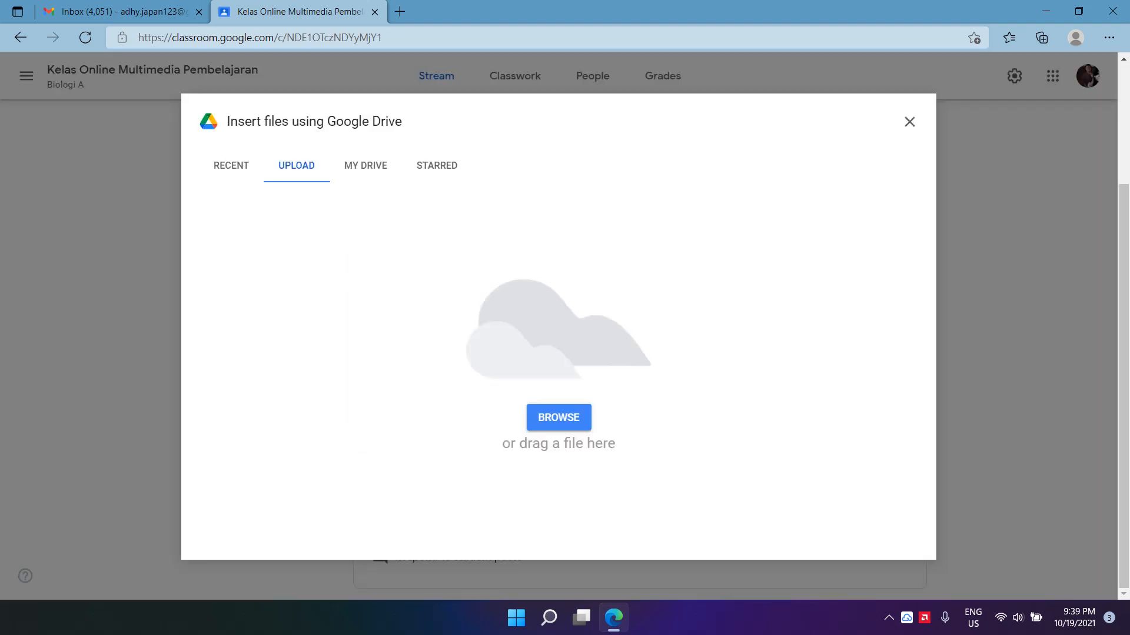
{"action": "left_click", "coordinate": [558, 417]}
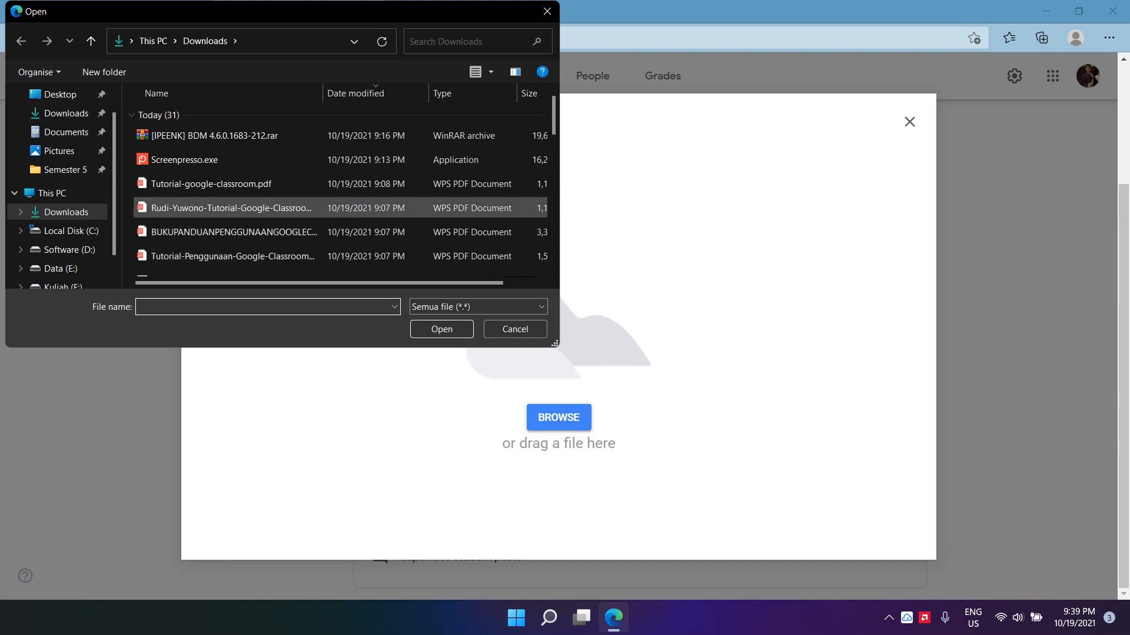
{"action": "scroll", "coordinate": [294, 203], "scroll_direction": "down", "scroll_amount": 5}
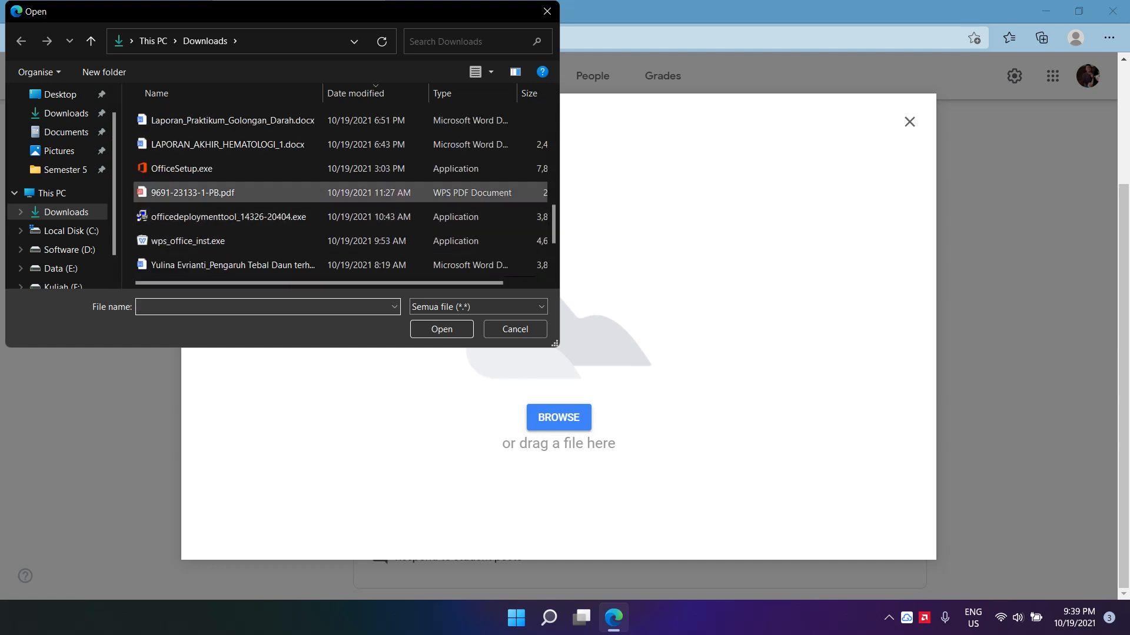
{"action": "left_click", "coordinate": [283, 193]}
{"action": "left_click", "coordinate": [442, 330]}
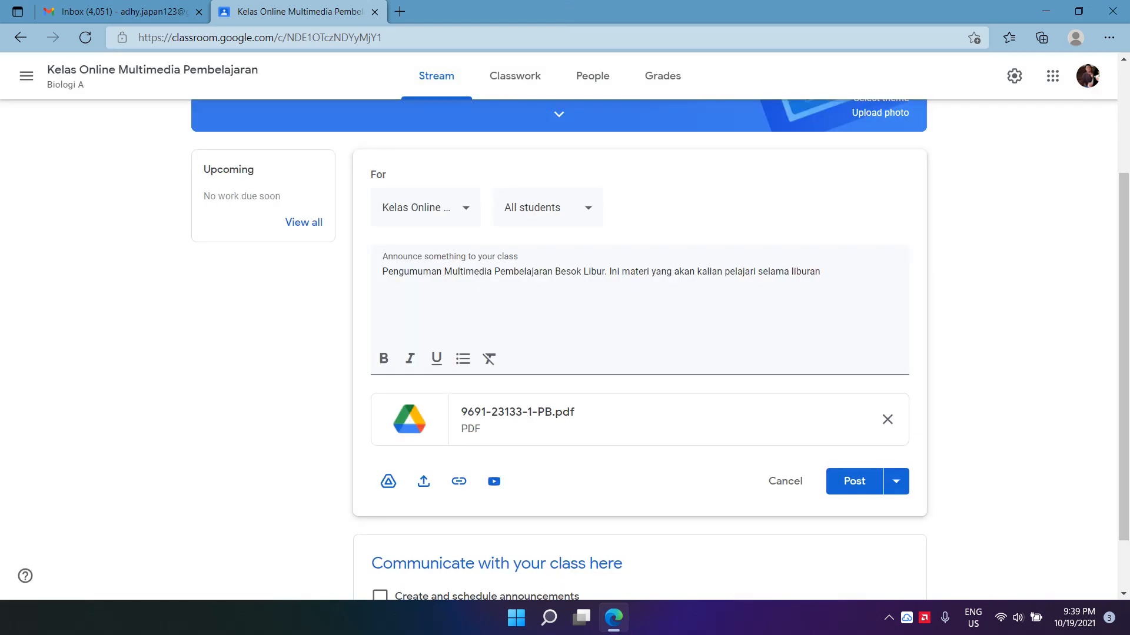
Check the scheduling and draft options for the announcement, and post it to all students immediately
{"action": "left_click", "coordinate": [900, 482]}
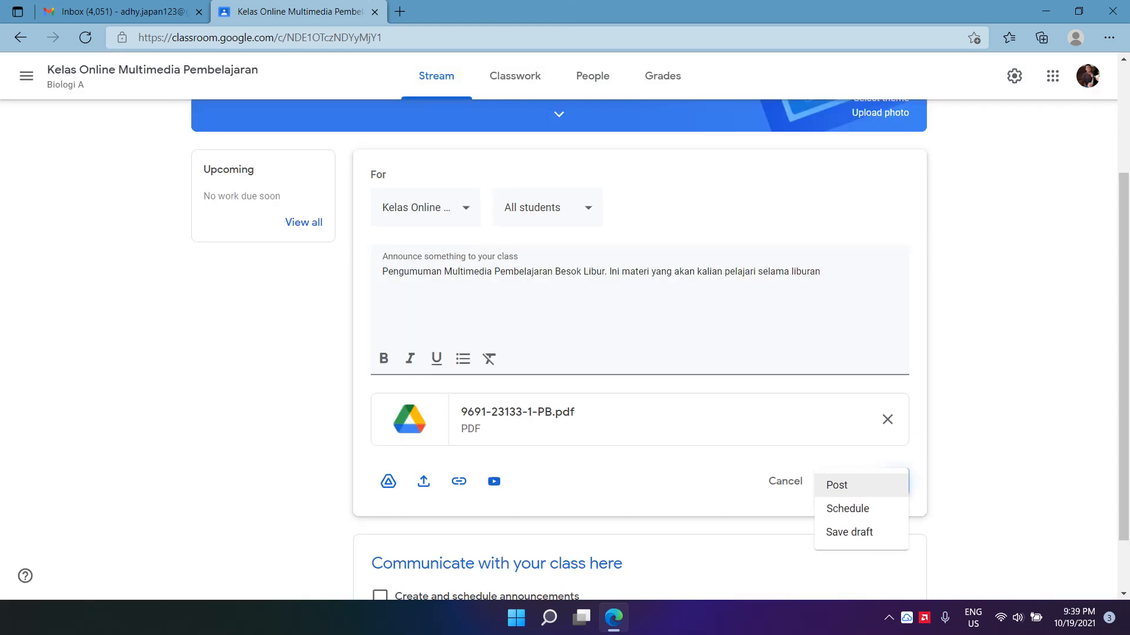
{"action": "key", "text": "Escape"}
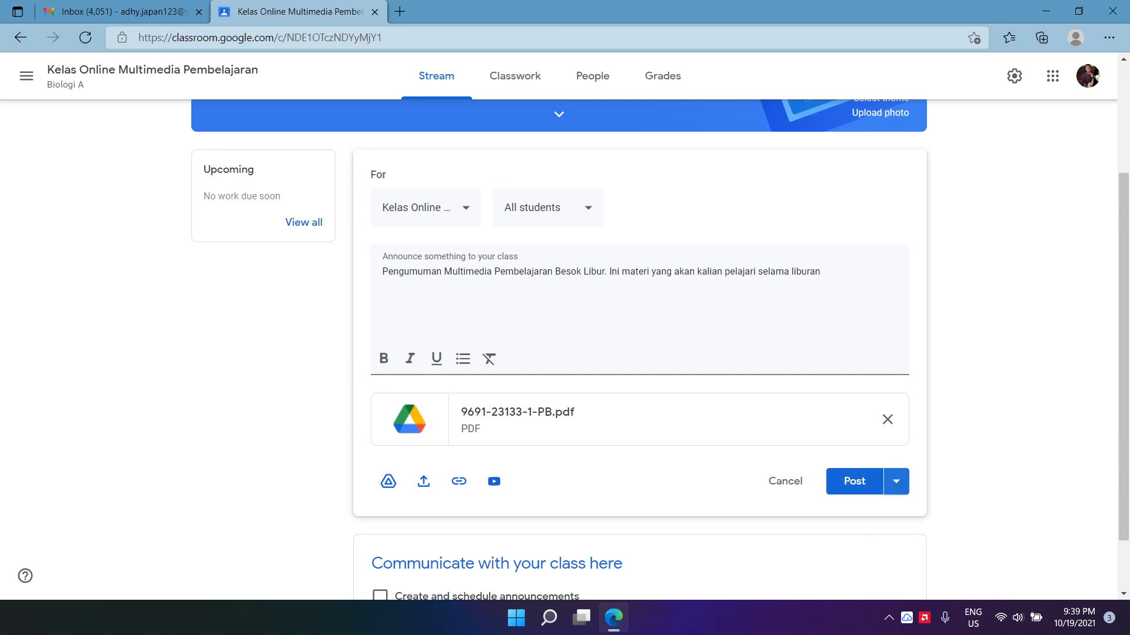
{"action": "left_click", "coordinate": [896, 482]}
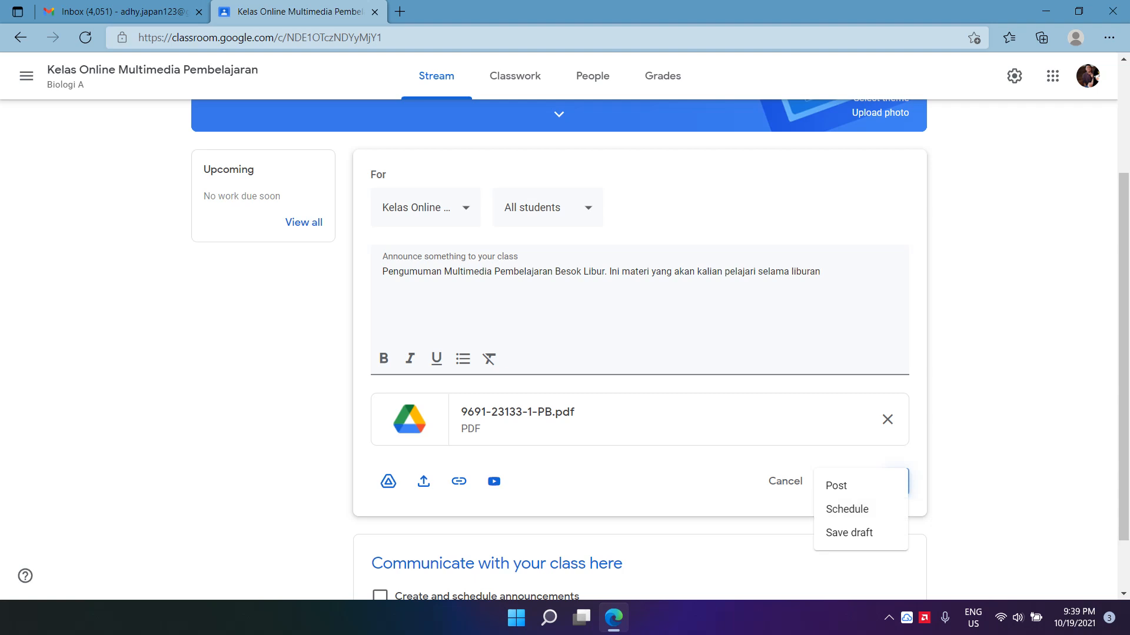
{"action": "key", "text": "Escape"}
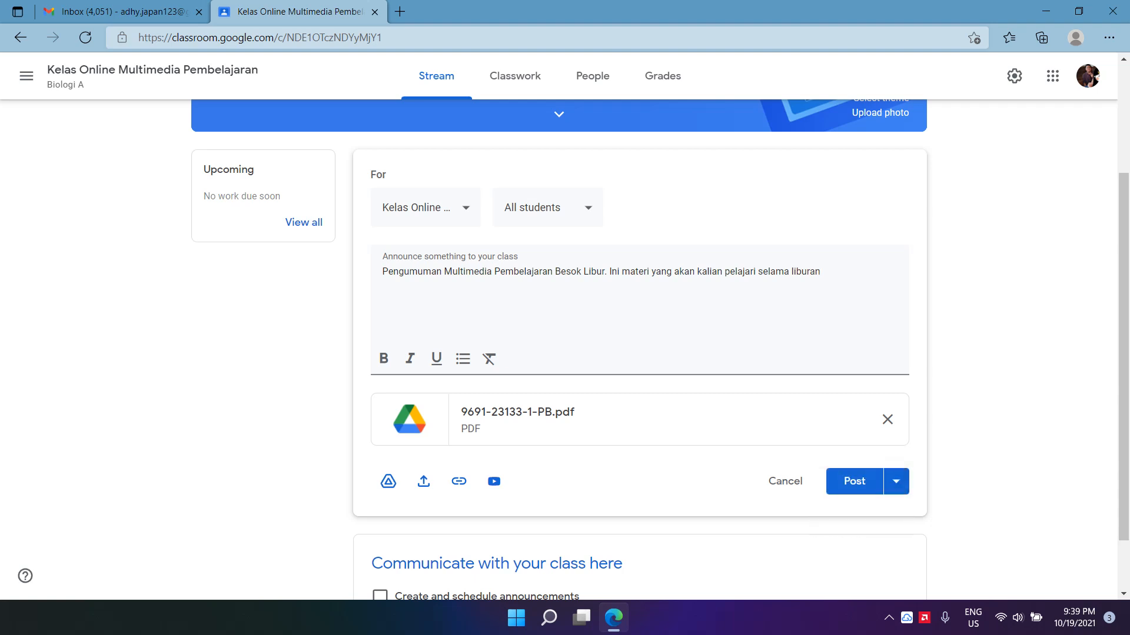
{"action": "left_click", "coordinate": [848, 485]}
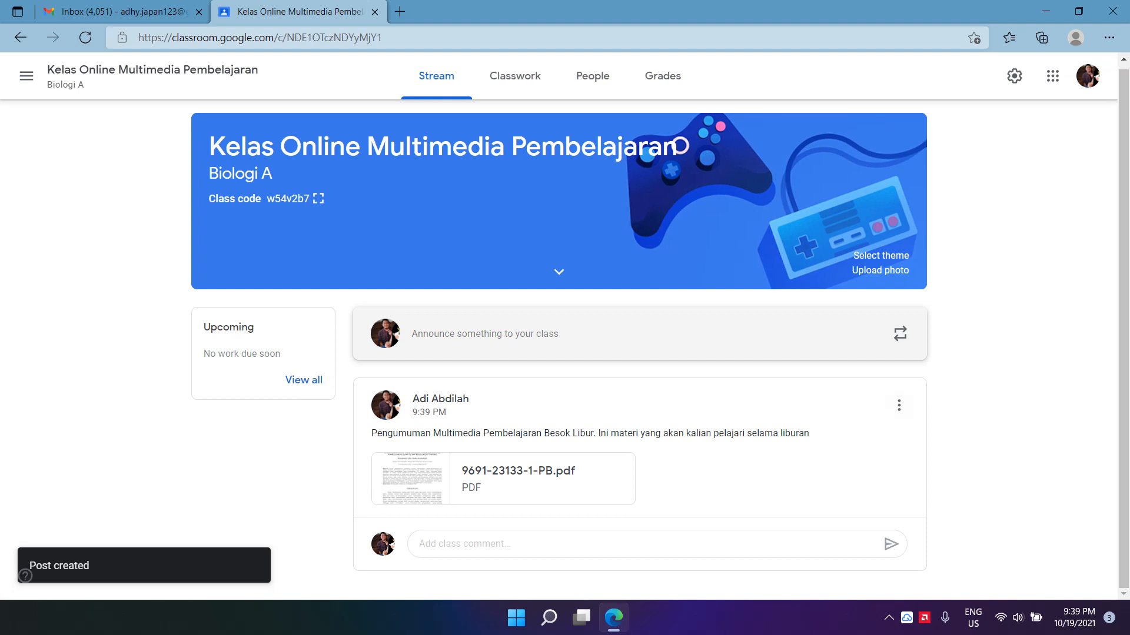
Examine the text and PDF attachment of the posted announcement in the class stream
{"action": "left_click_drag", "start_coordinate": [371, 433], "coordinate": [575, 471]}
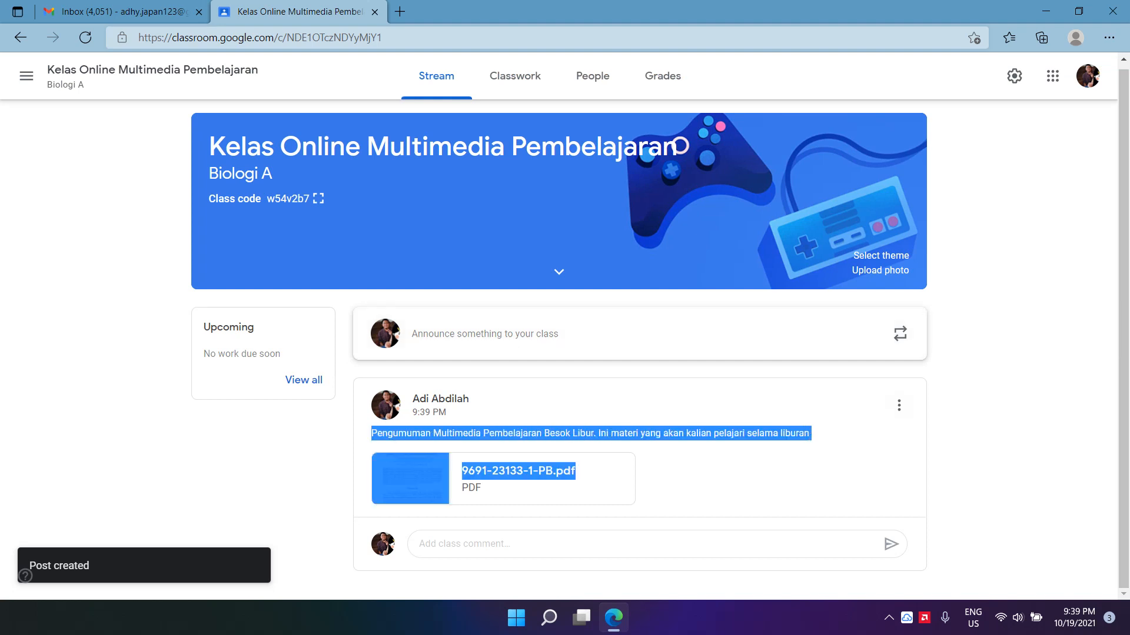
{"action": "left_click", "coordinate": [706, 478]}
{"action": "left_click_drag", "start_coordinate": [381, 434], "coordinate": [544, 433]}
{"action": "left_click", "coordinate": [544, 433]}
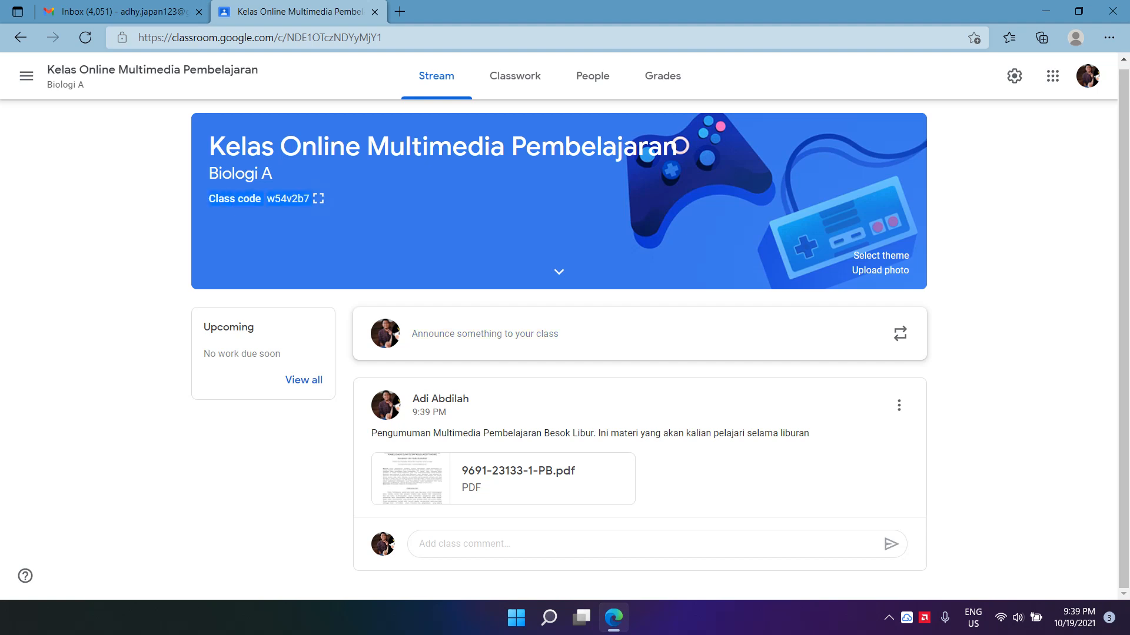
Display the class code enlarged, copy the class invite link, and close the display
{"action": "left_click", "coordinate": [318, 199]}
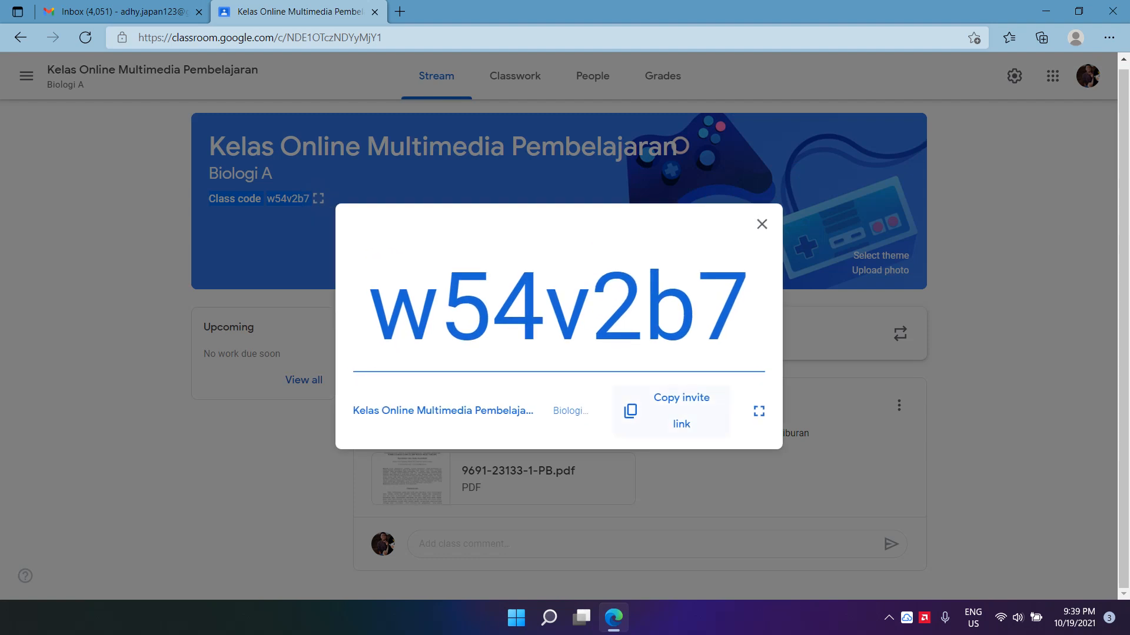
{"action": "left_click", "coordinate": [639, 411]}
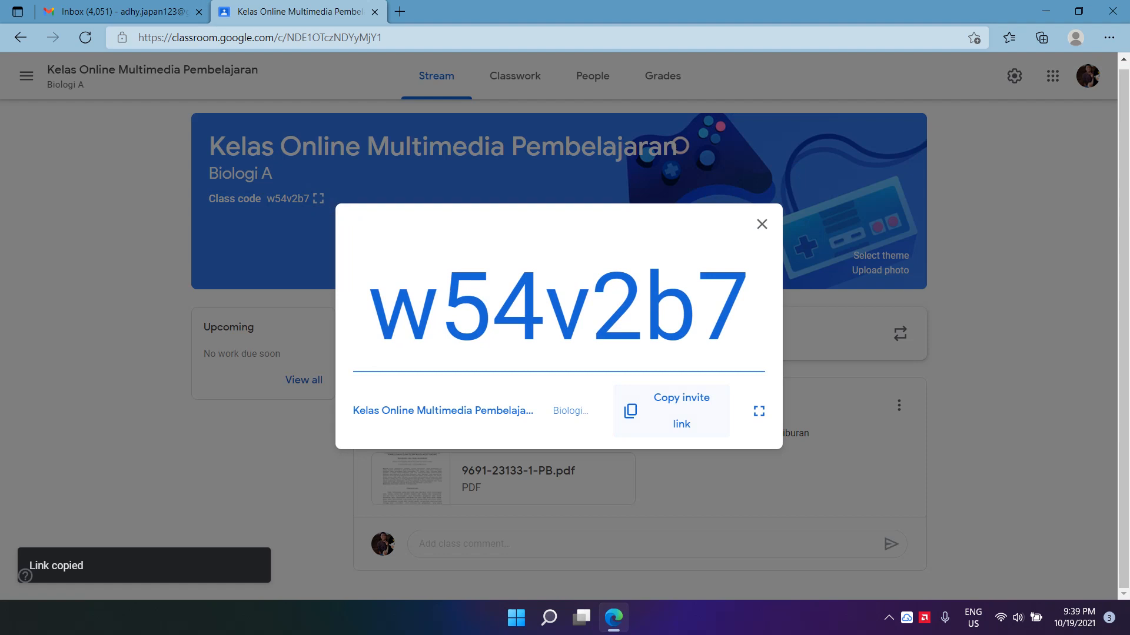
{"action": "key", "text": "Escape"}
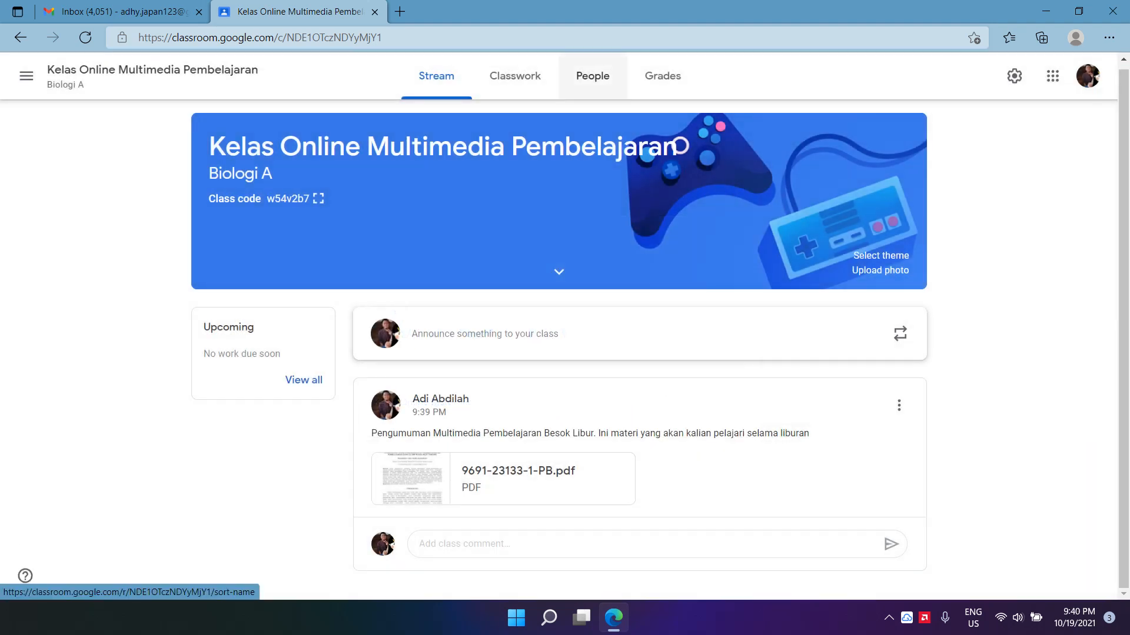
Look at the class's teachers, students and student invitation options, and return to the stream without inviting anyone
{"action": "left_click", "coordinate": [593, 75]}
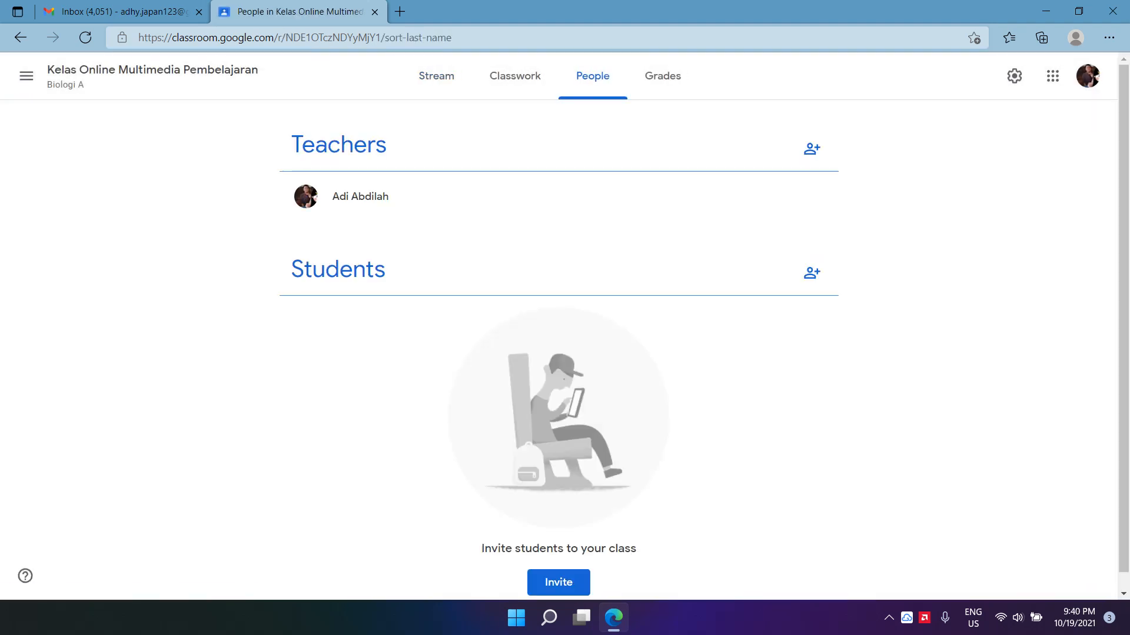
{"action": "left_click", "coordinate": [811, 273]}
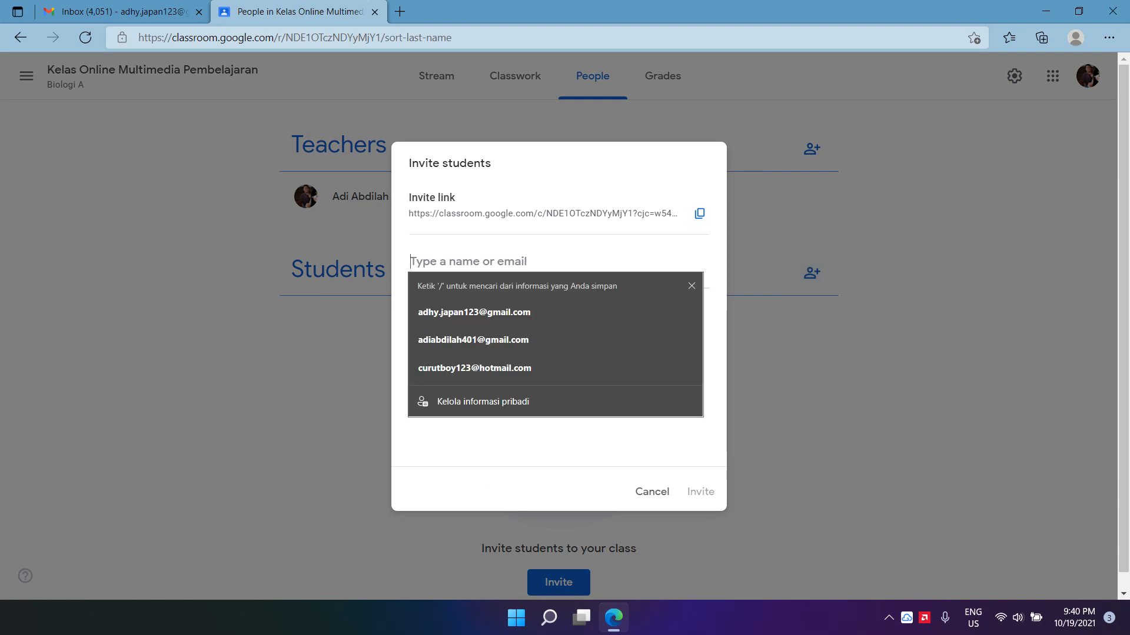
{"action": "key", "text": "Escape"}
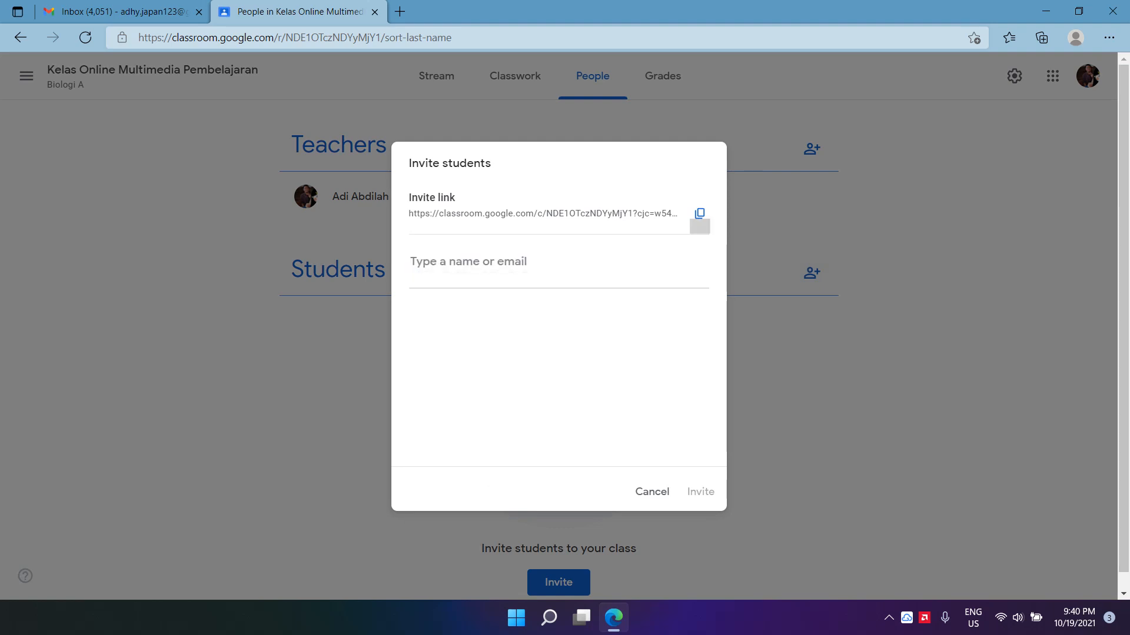
{"action": "left_click", "coordinate": [652, 492]}
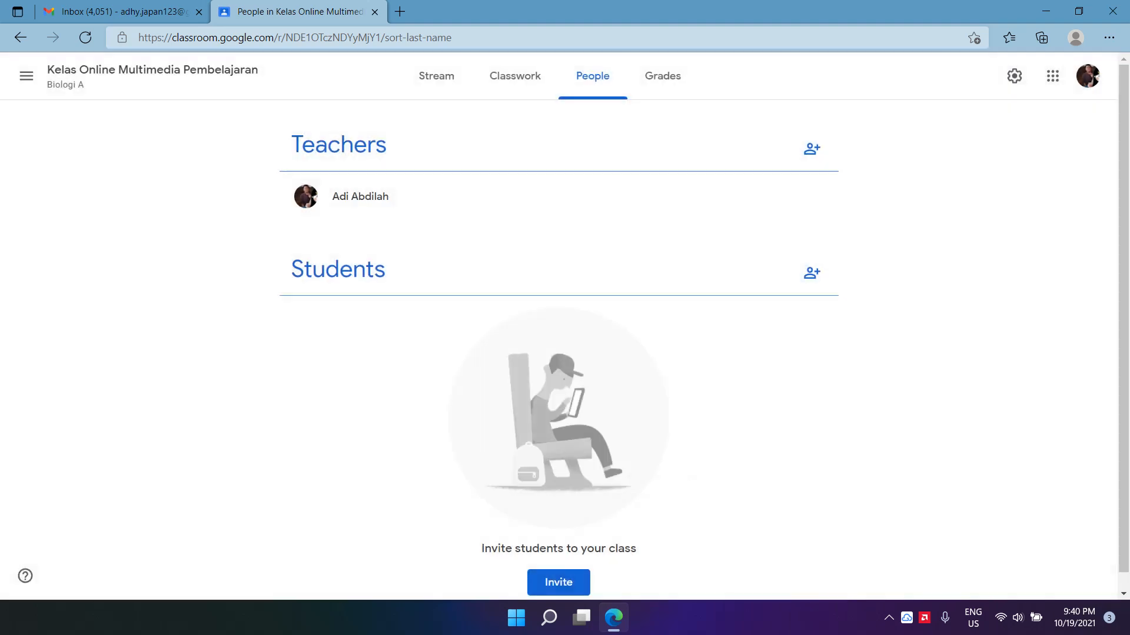
{"action": "left_click", "coordinate": [436, 76]}
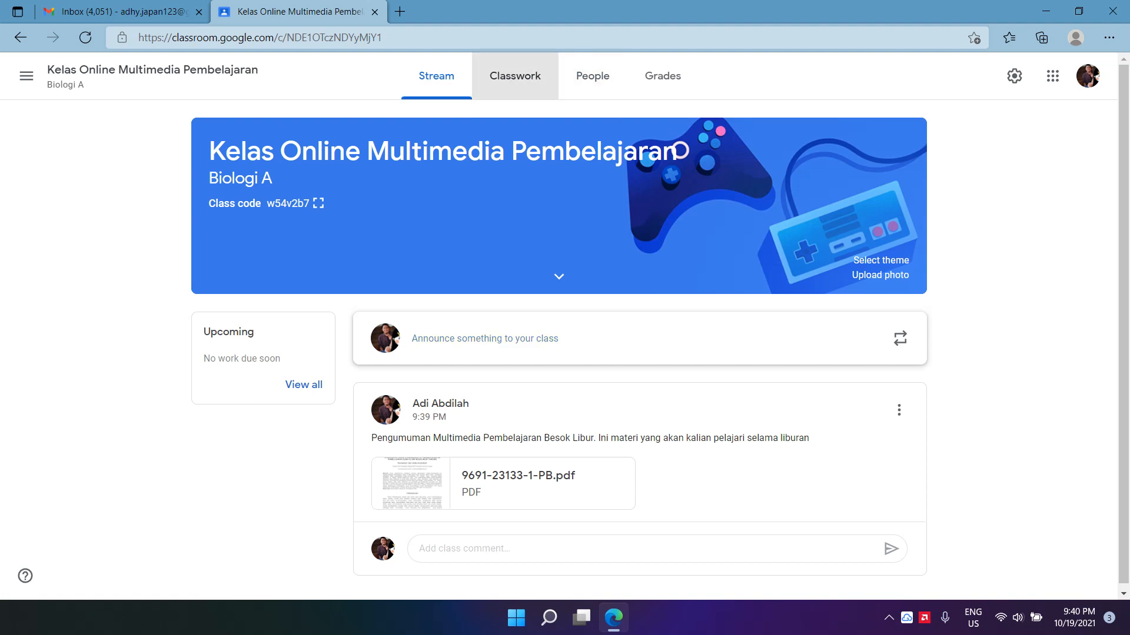
Add a classwork topic named "Bahan Multimedia" and read the note about its visibility to students
{"action": "left_click", "coordinate": [514, 76]}
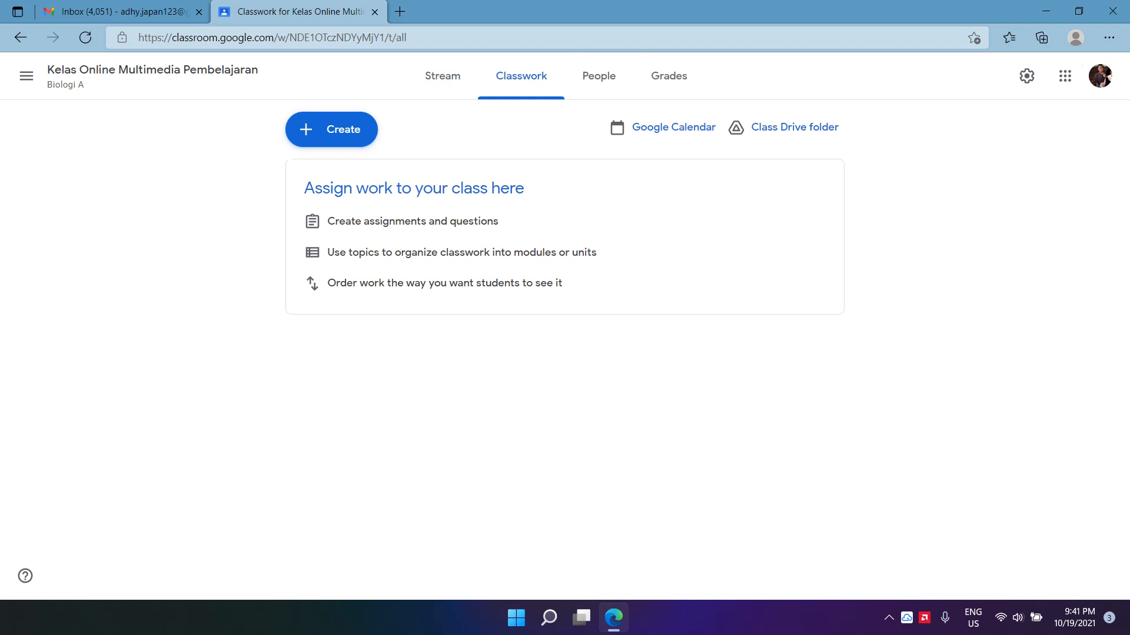
{"action": "left_click", "coordinate": [332, 129]}
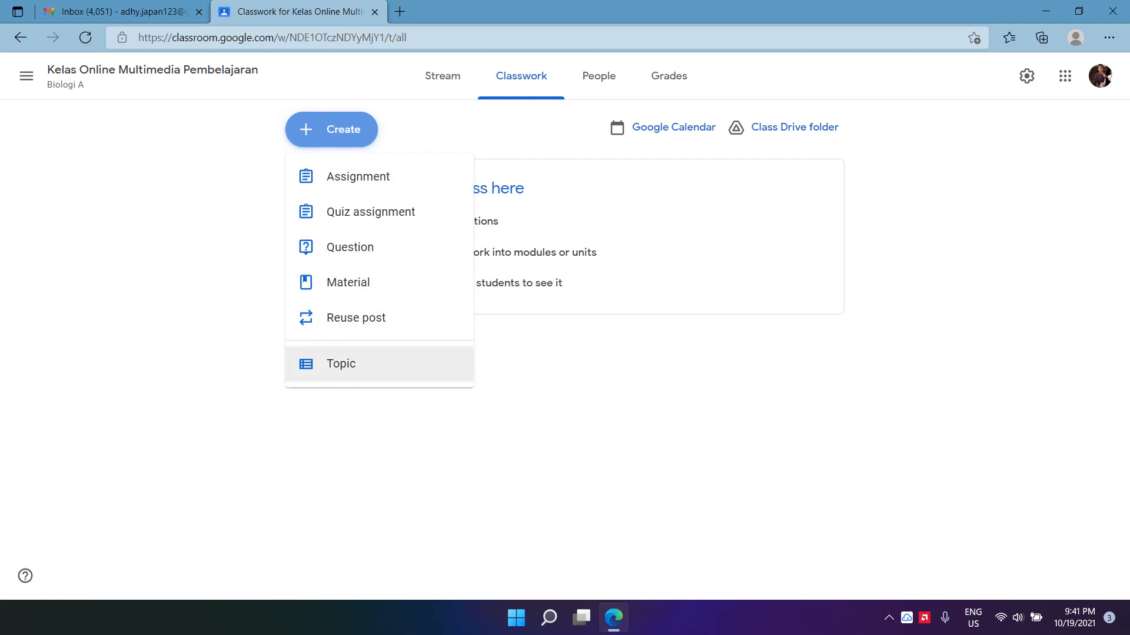
{"action": "left_click", "coordinate": [341, 363]}
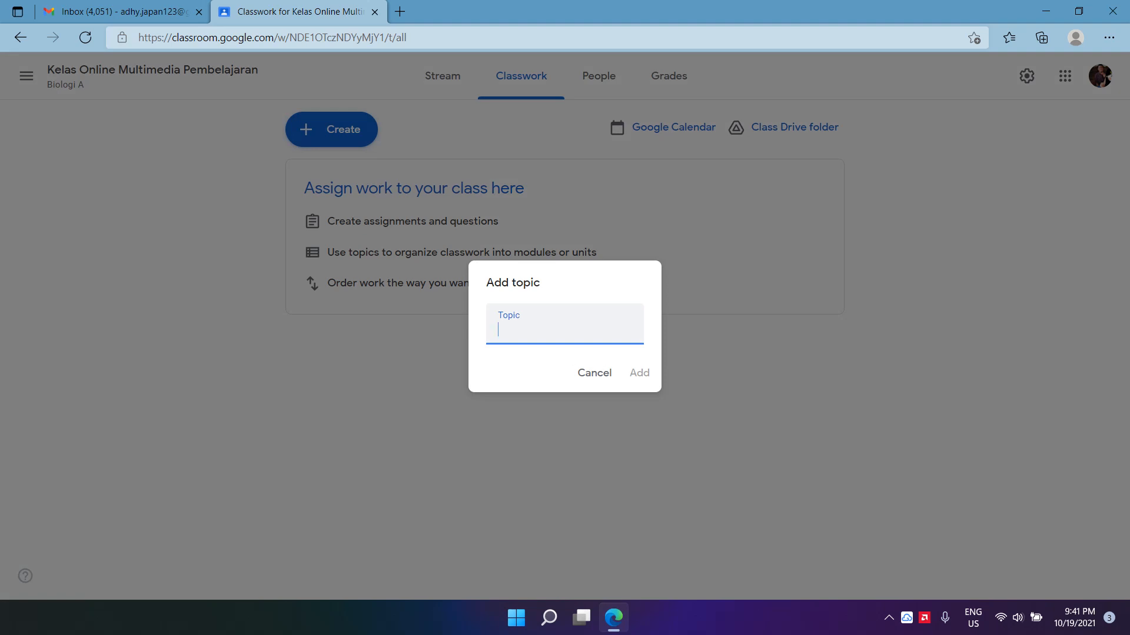
{"action": "type", "text": "Bahan Multimedia"}
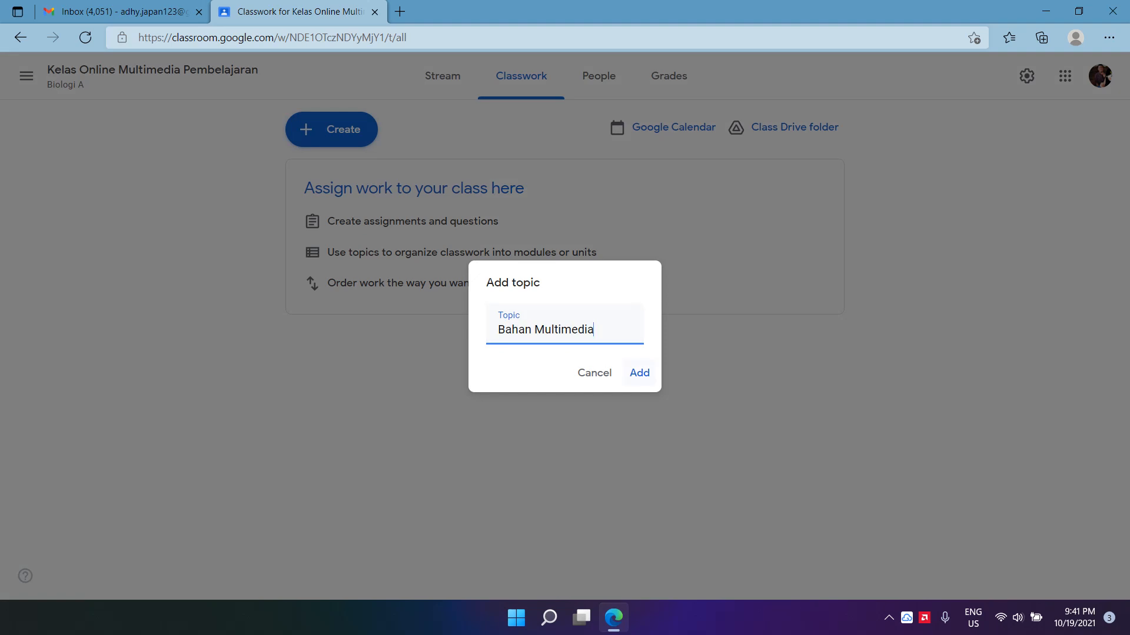
{"action": "key", "text": "Return"}
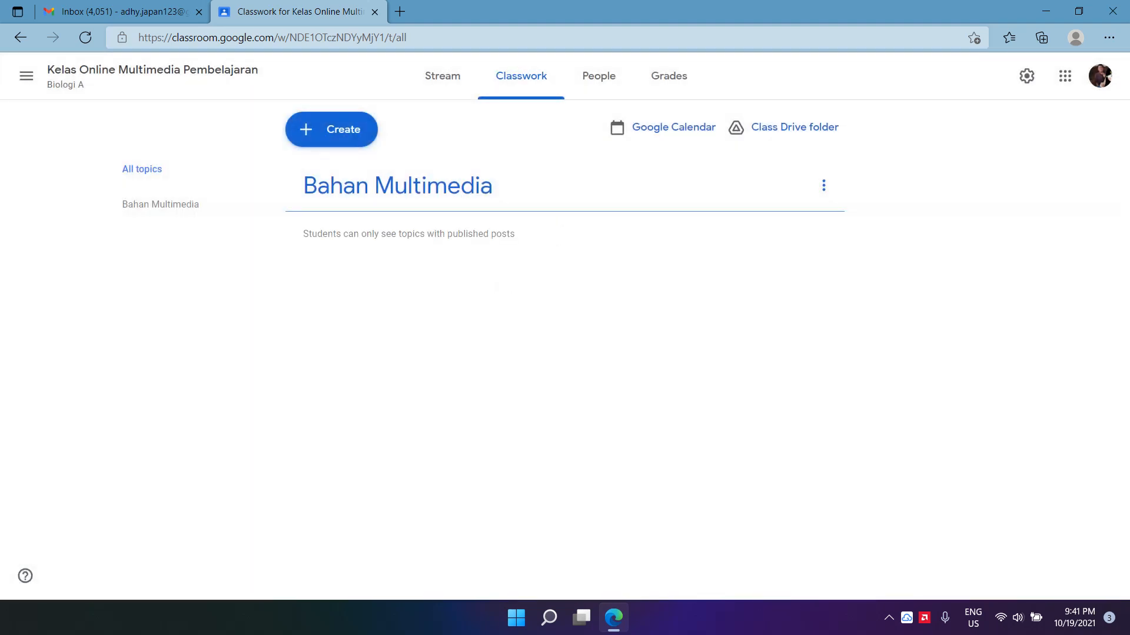
{"action": "left_click_drag", "start_coordinate": [401, 234], "coordinate": [510, 234]}
{"action": "left_click", "coordinate": [510, 236]}
Start a new short-answer classwork question reading "Apa itu multimedia pembelajaran?"
{"action": "left_click", "coordinate": [331, 129]}
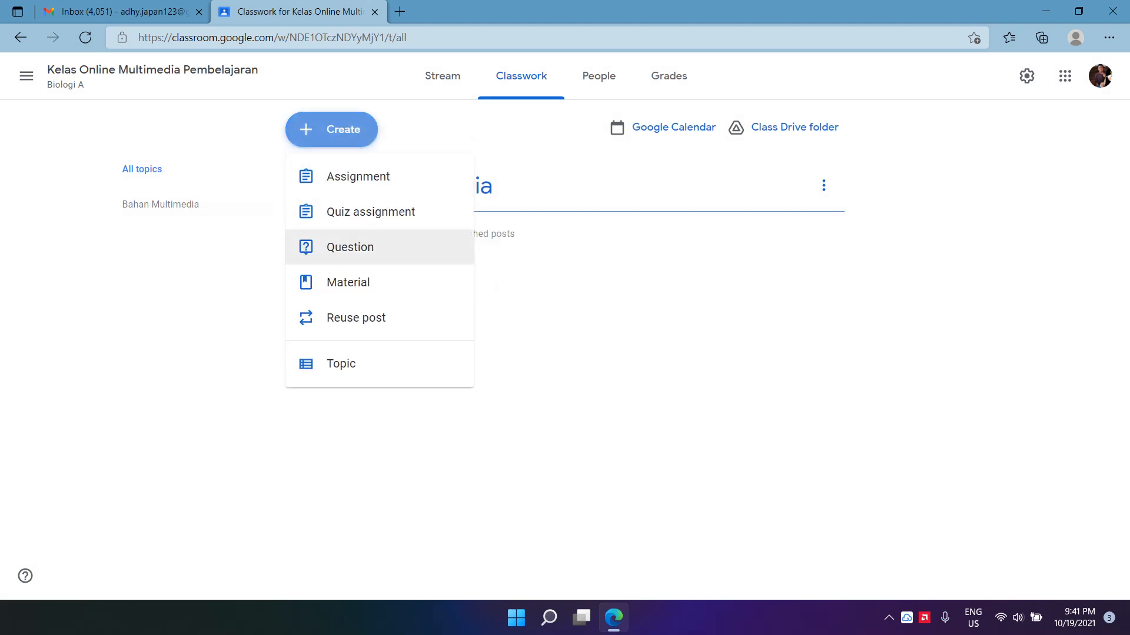
{"action": "left_click", "coordinate": [350, 247]}
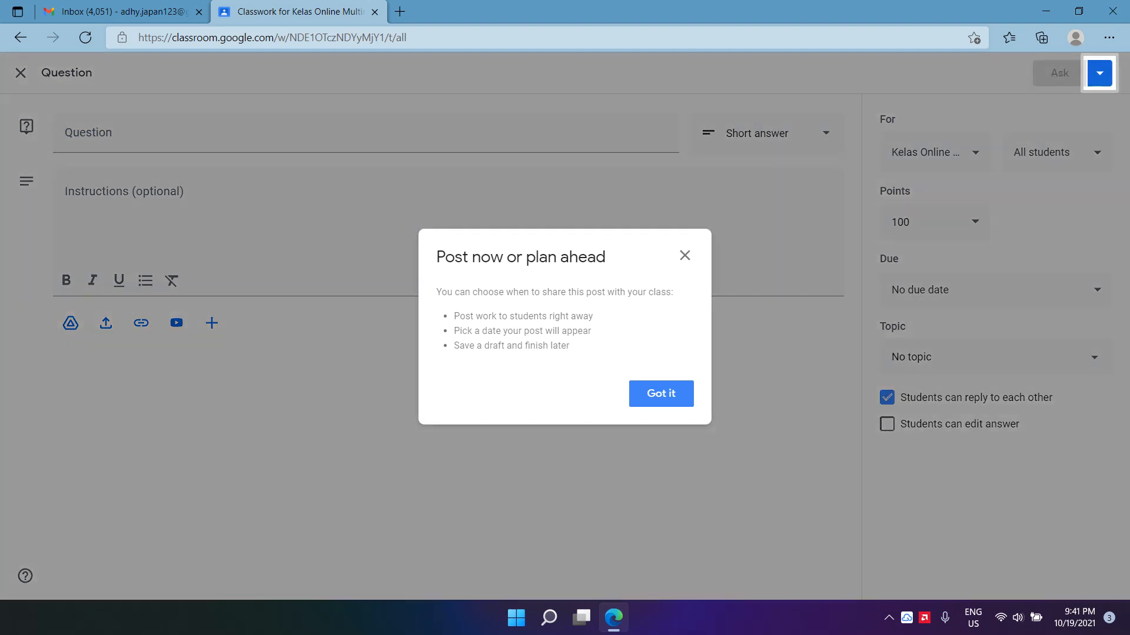
{"action": "left_click", "coordinate": [660, 394]}
{"action": "left_click", "coordinate": [191, 133]}
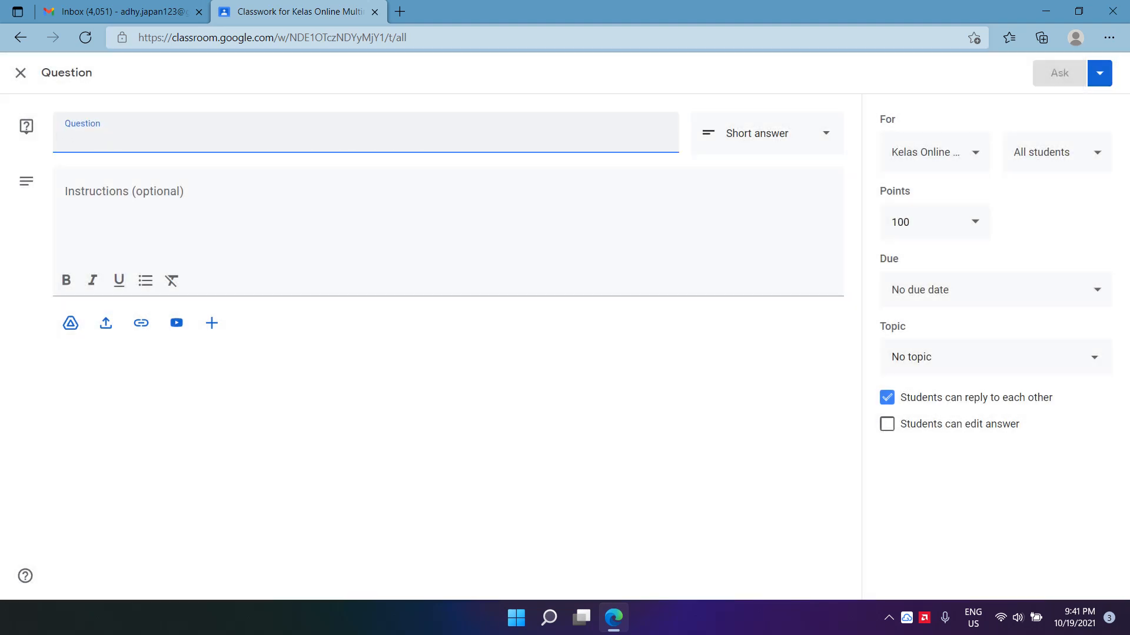
{"action": "type", "text": "Apa itu m"}
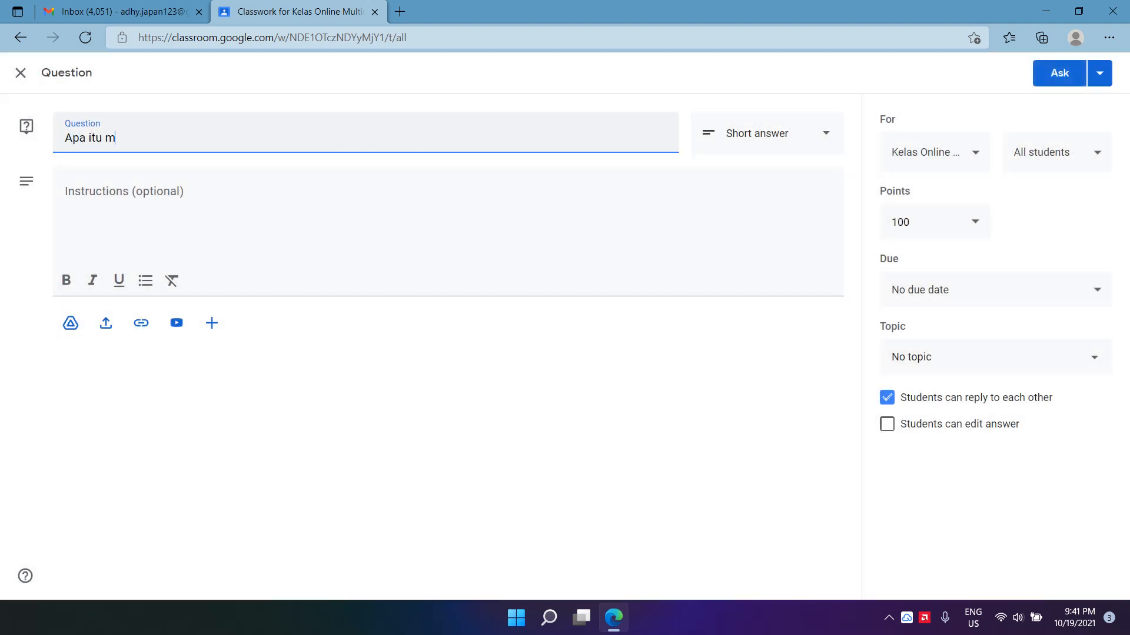
{"action": "type", "text": "ultimedia pemembelajaran"}
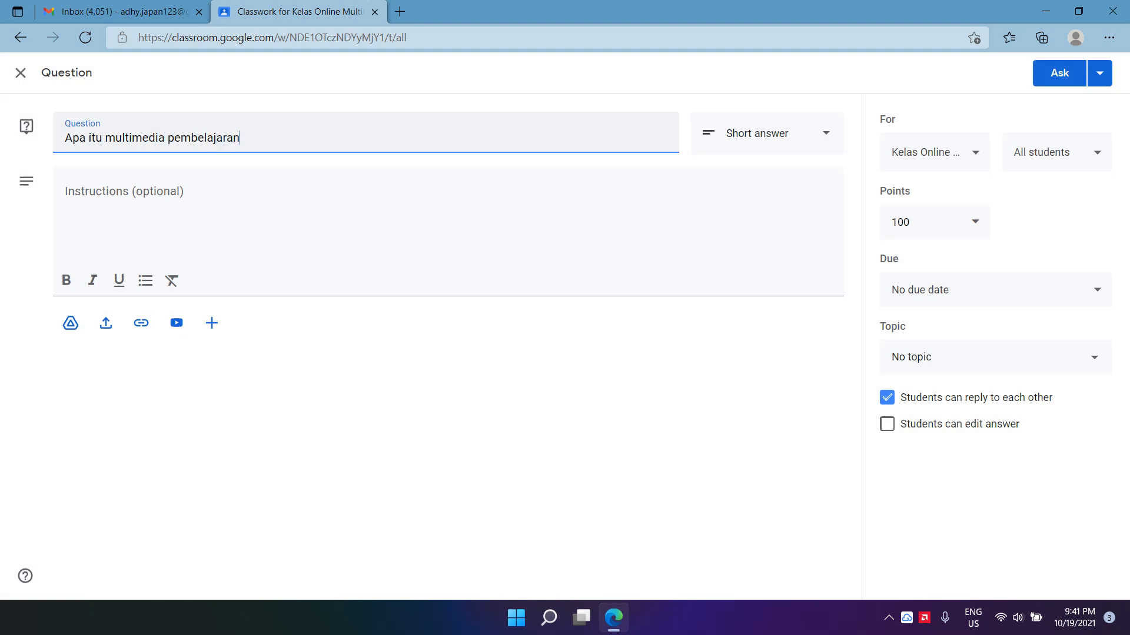
{"action": "type", "text": "?"}
Set the question's due date to Oct 21, 2021 with a due time of 11:59 PM
{"action": "left_click", "coordinate": [994, 289]}
{"action": "left_click", "coordinate": [975, 347]}
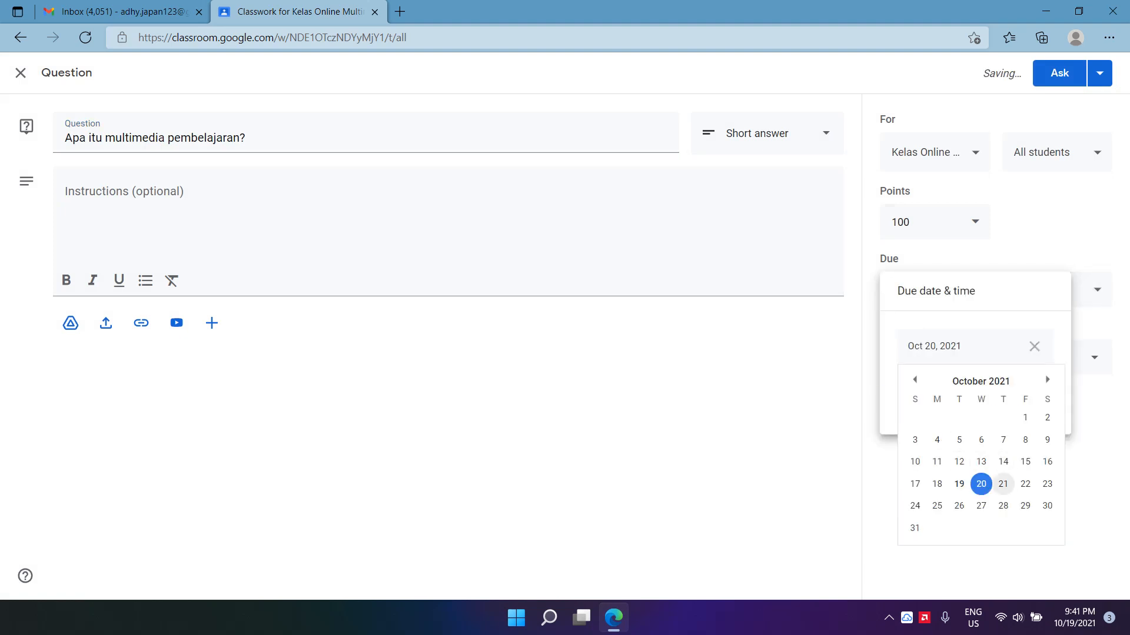
{"action": "left_click", "coordinate": [1003, 484]}
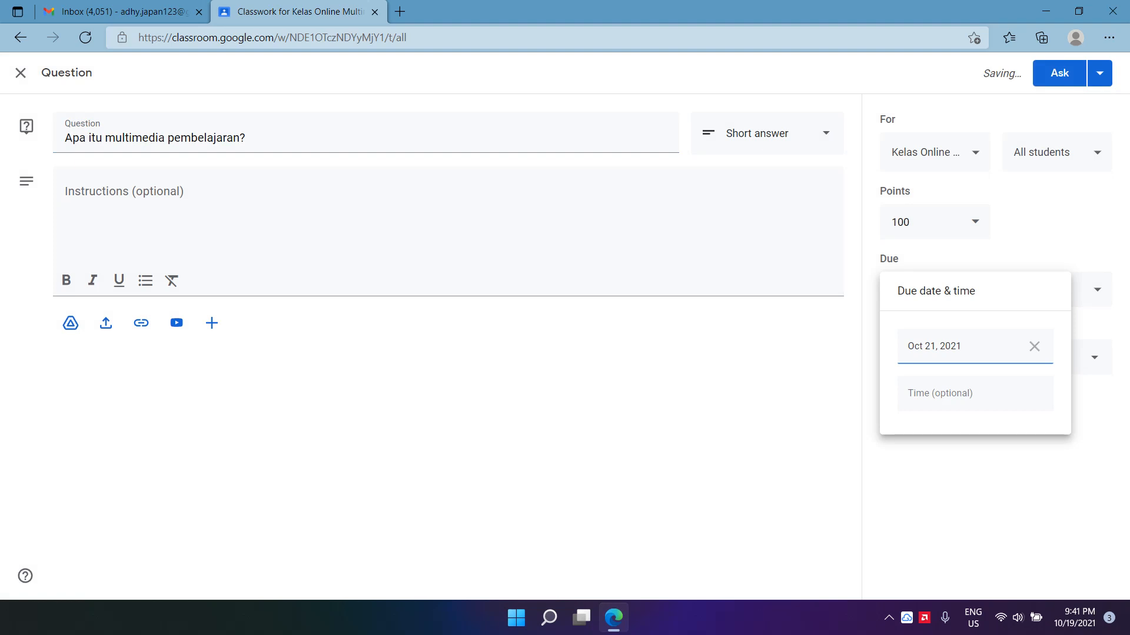
{"action": "left_click", "coordinate": [965, 394]}
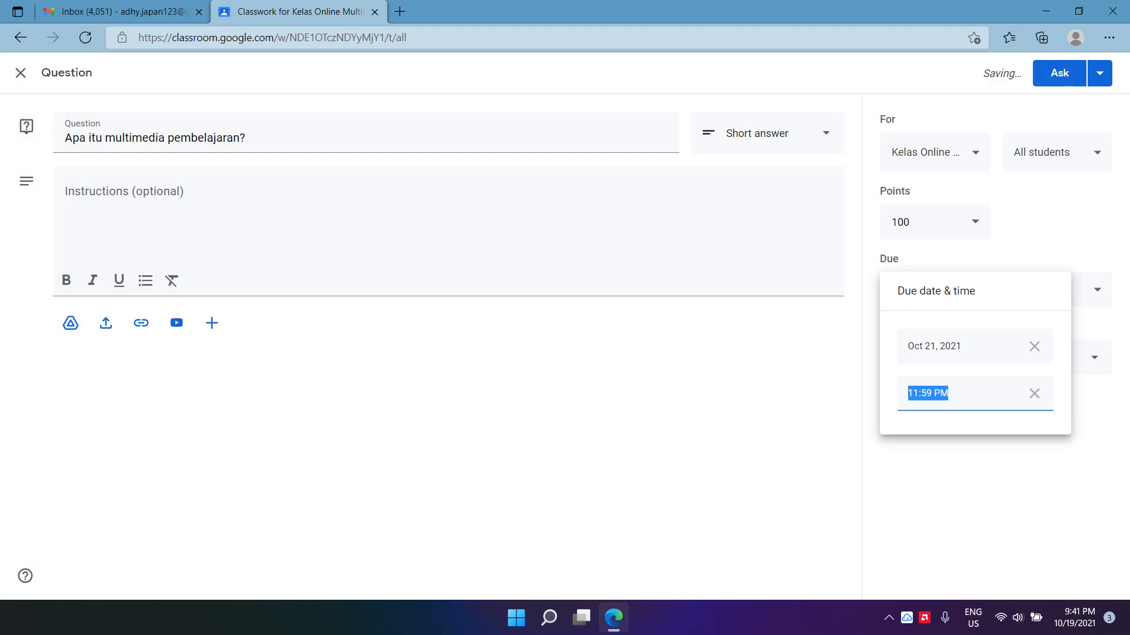
{"action": "key", "text": "Escape"}
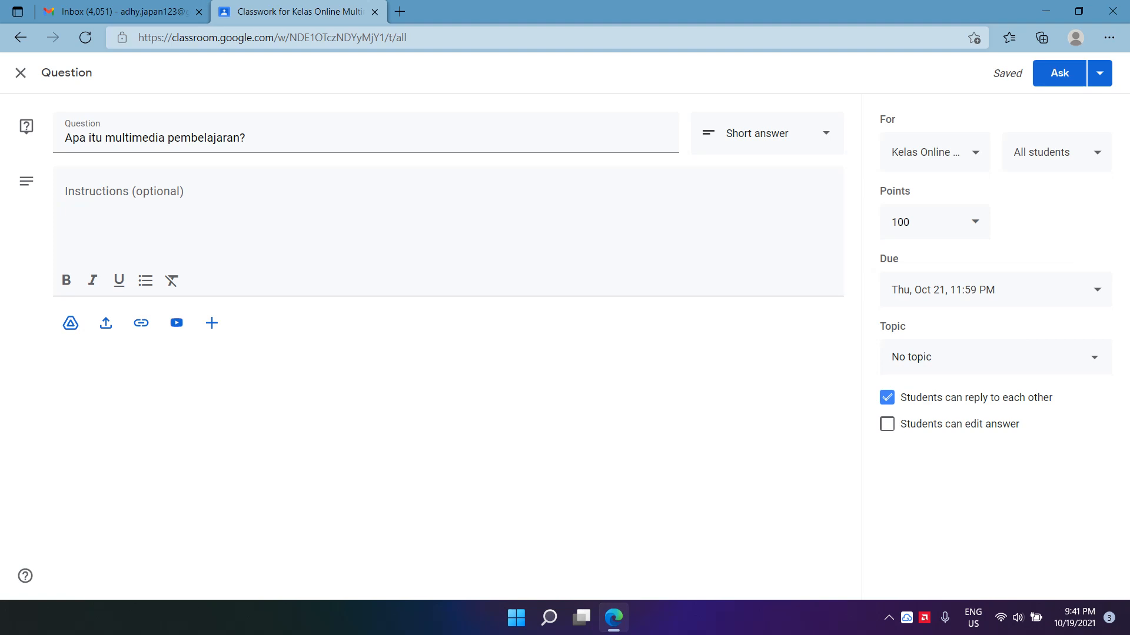
Assign the question to the topic "Bahan Multimedia" and post it to the class without instructions
{"action": "left_click", "coordinate": [996, 358]}
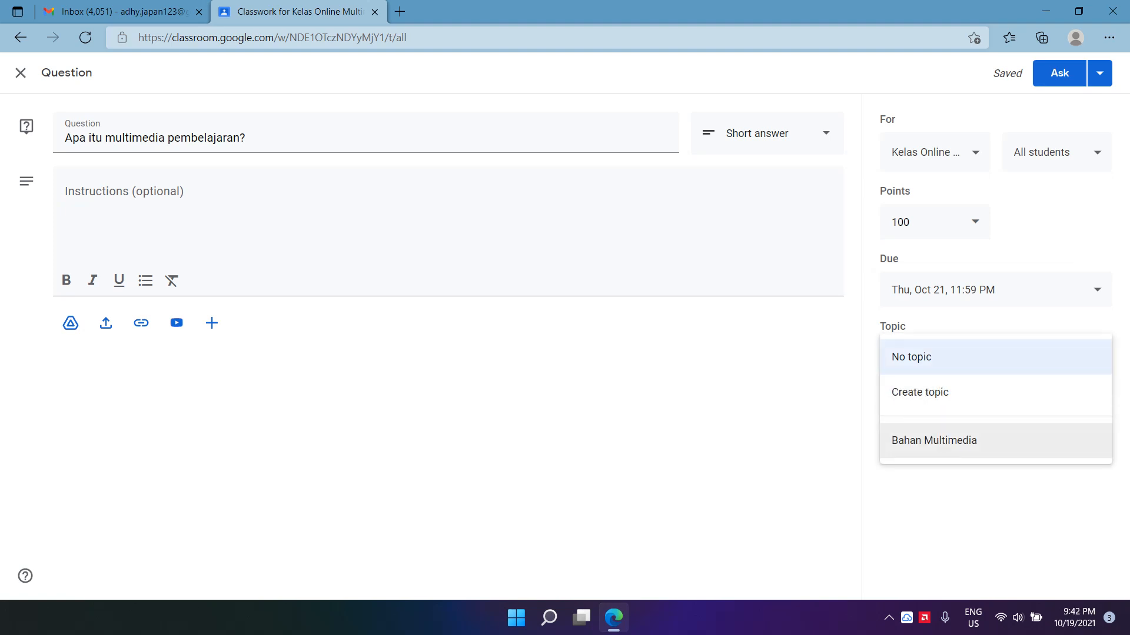
{"action": "left_click", "coordinate": [942, 440]}
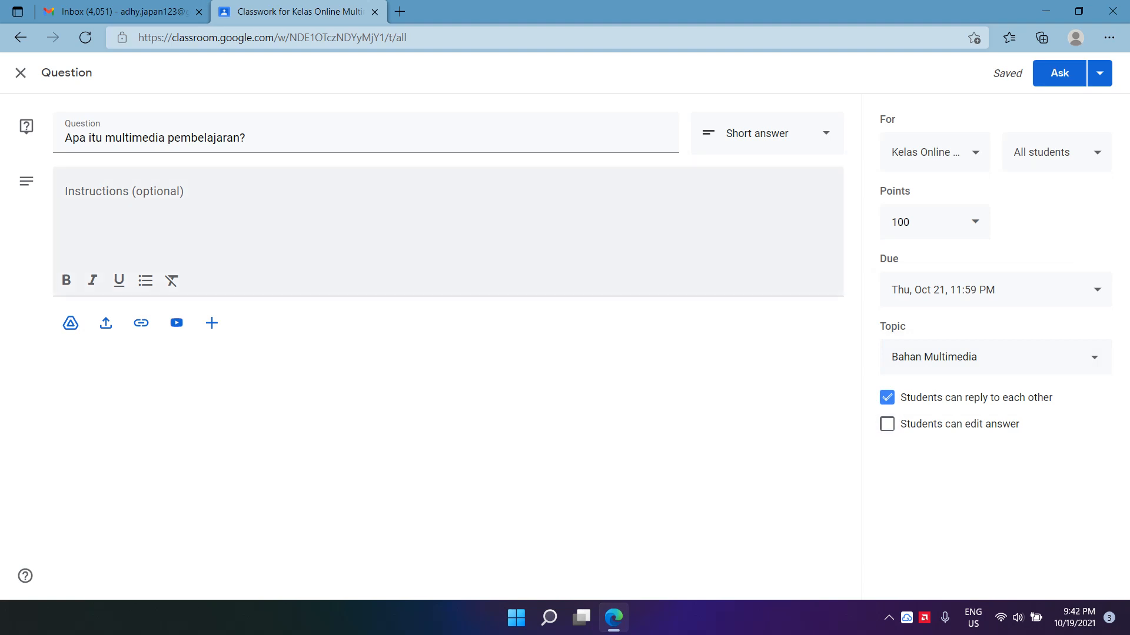
{"action": "left_click", "coordinate": [125, 193]}
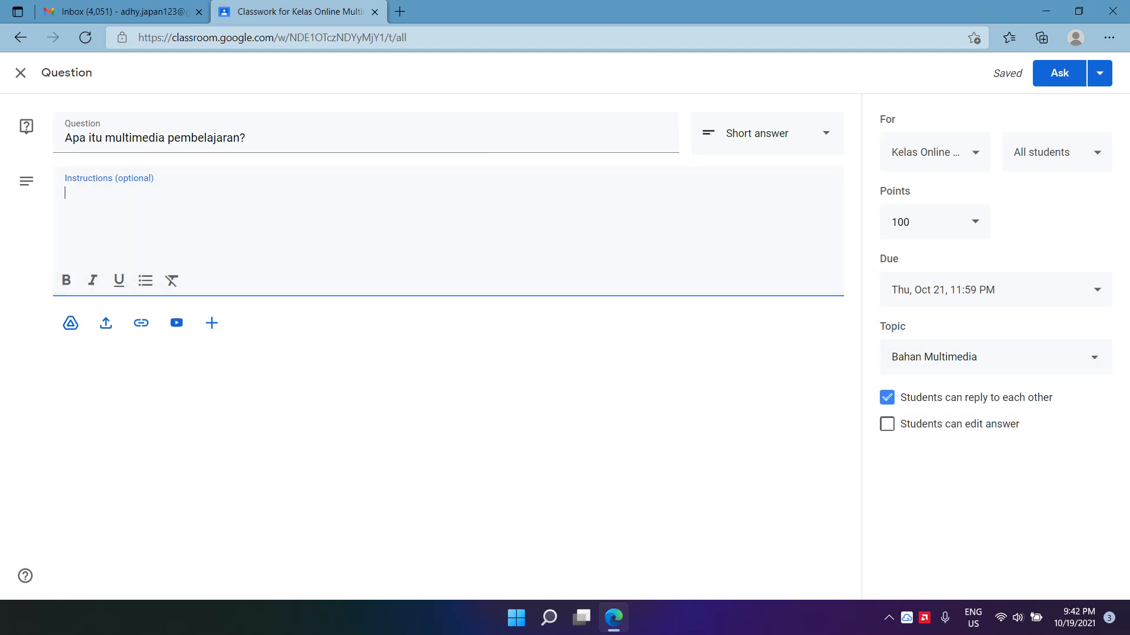
{"action": "left_click", "coordinate": [1100, 74]}
{"action": "left_click", "coordinate": [1052, 124]}
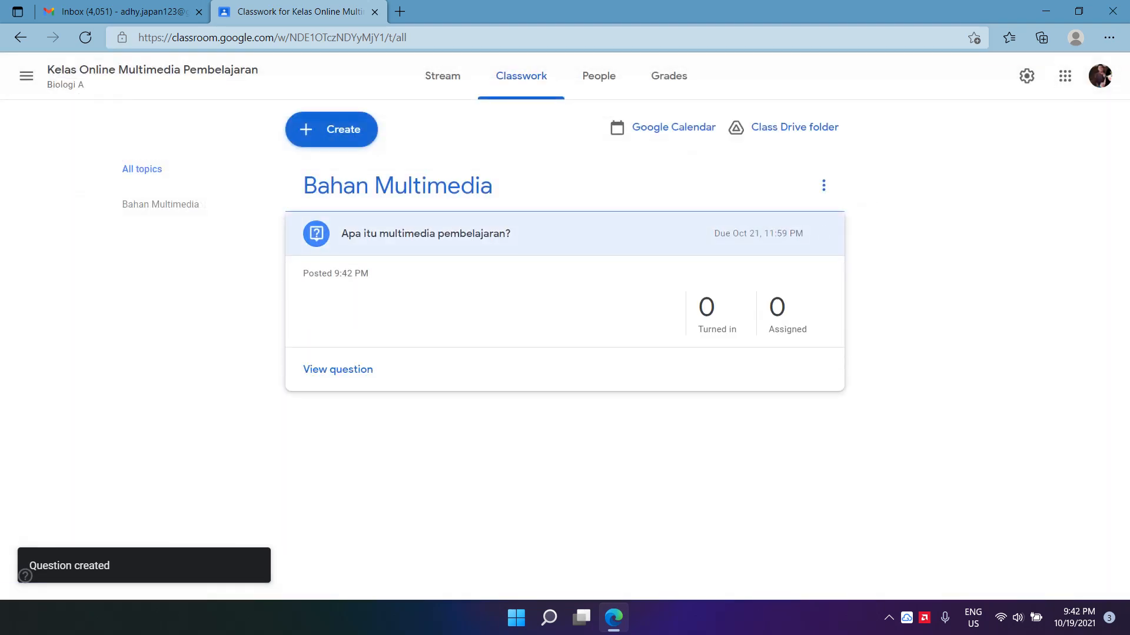
Look at the posted question's student answers page, and return to the classwork of the Kelas Online Multimedia Pembelajaran class
{"action": "left_click", "coordinate": [338, 369]}
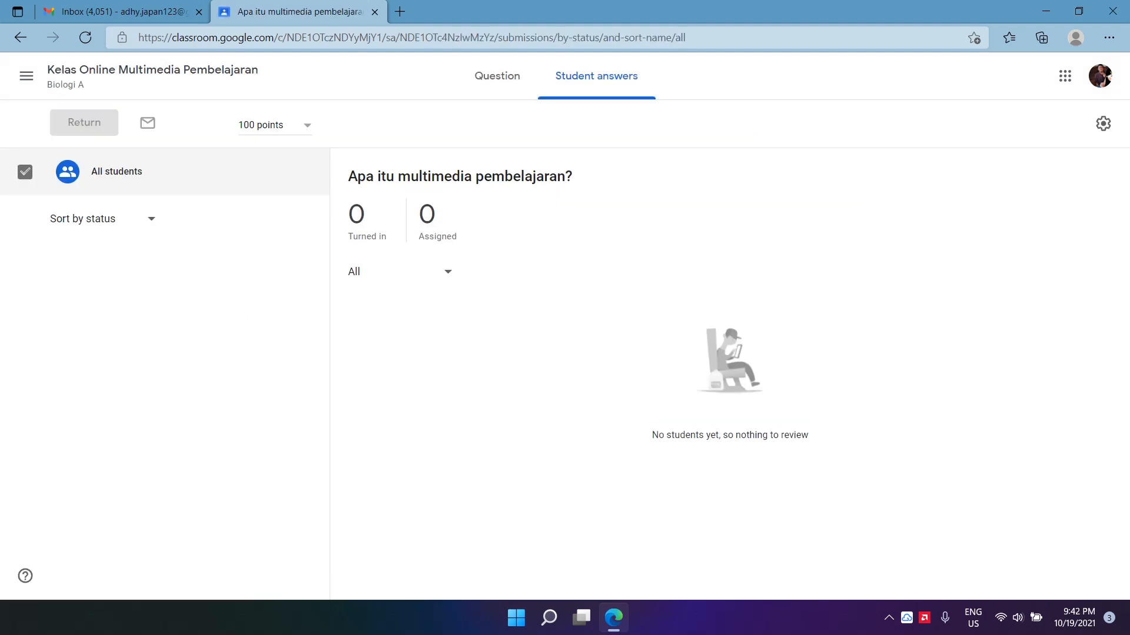
{"action": "left_click", "coordinate": [26, 76]}
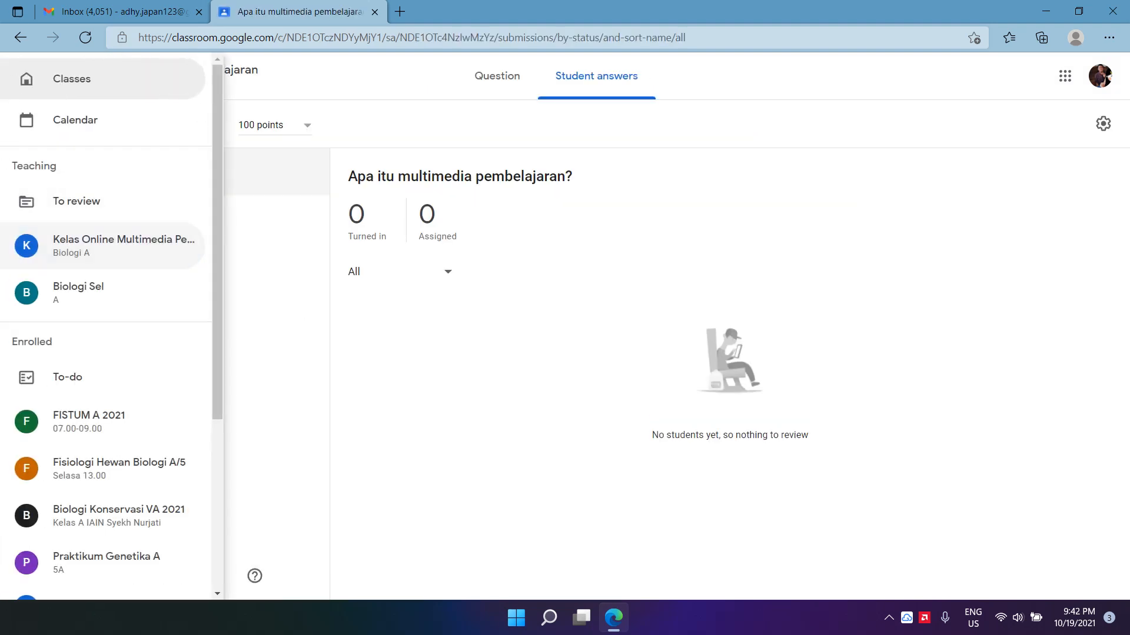
{"action": "left_click", "coordinate": [112, 245]}
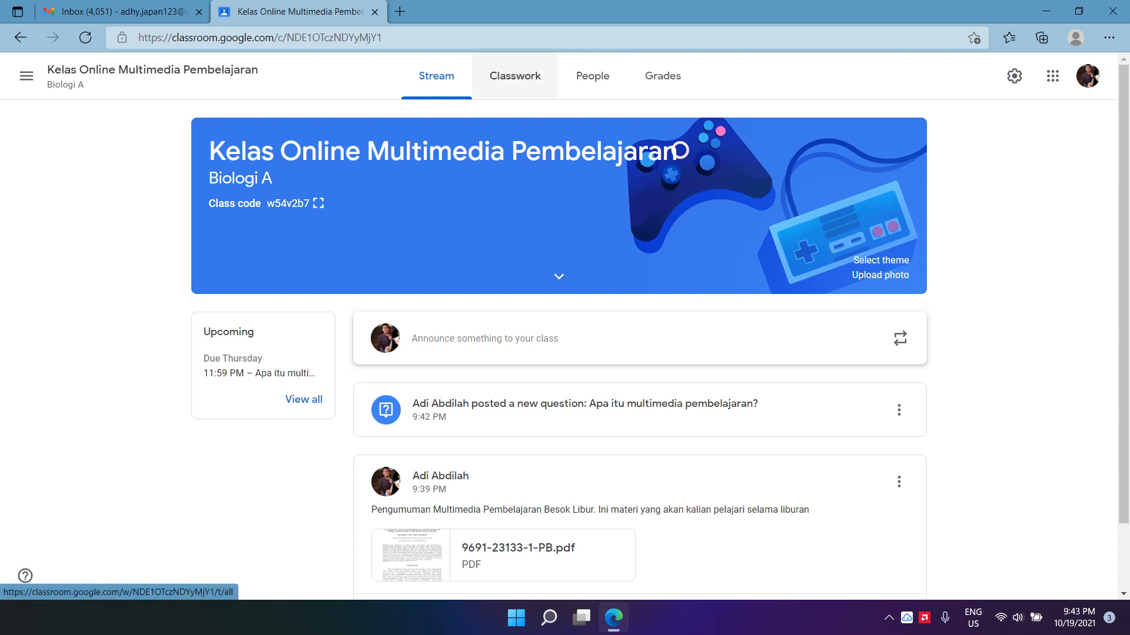
{"action": "left_click", "coordinate": [515, 75]}
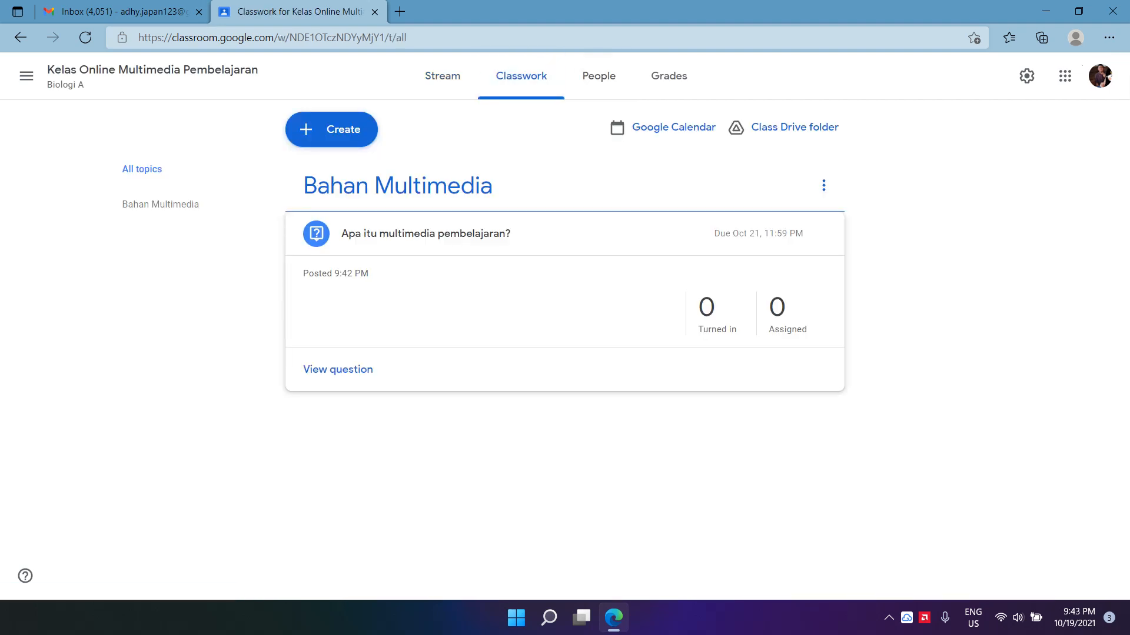
Start a new classwork material and look at its class and student recipient options without changing them
{"action": "left_click", "coordinate": [331, 129]}
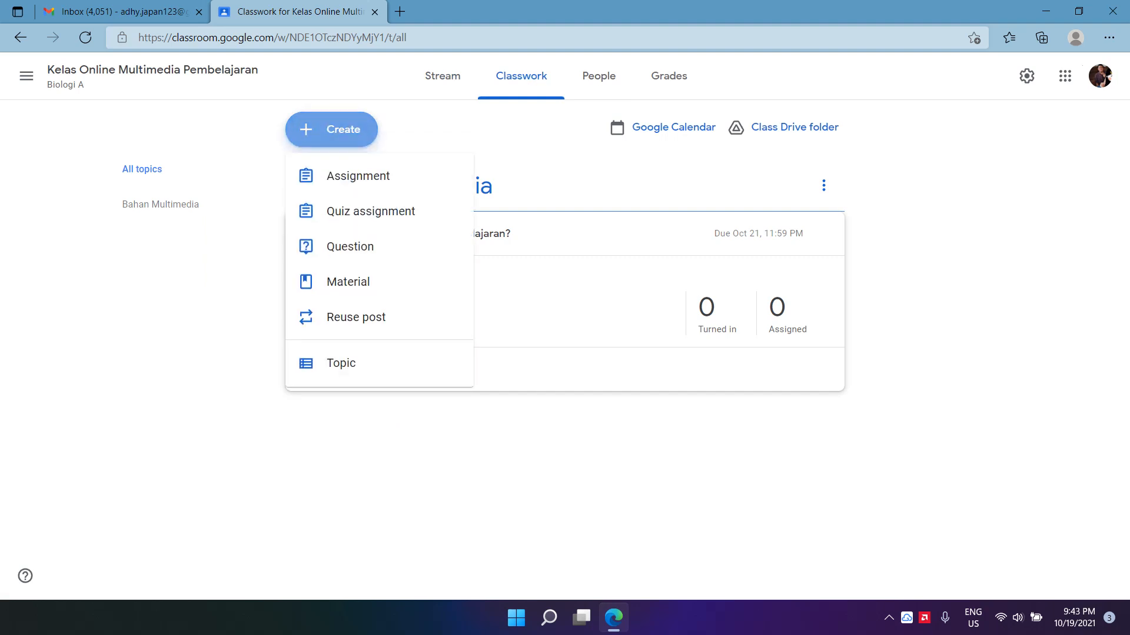
{"action": "left_click", "coordinate": [353, 283]}
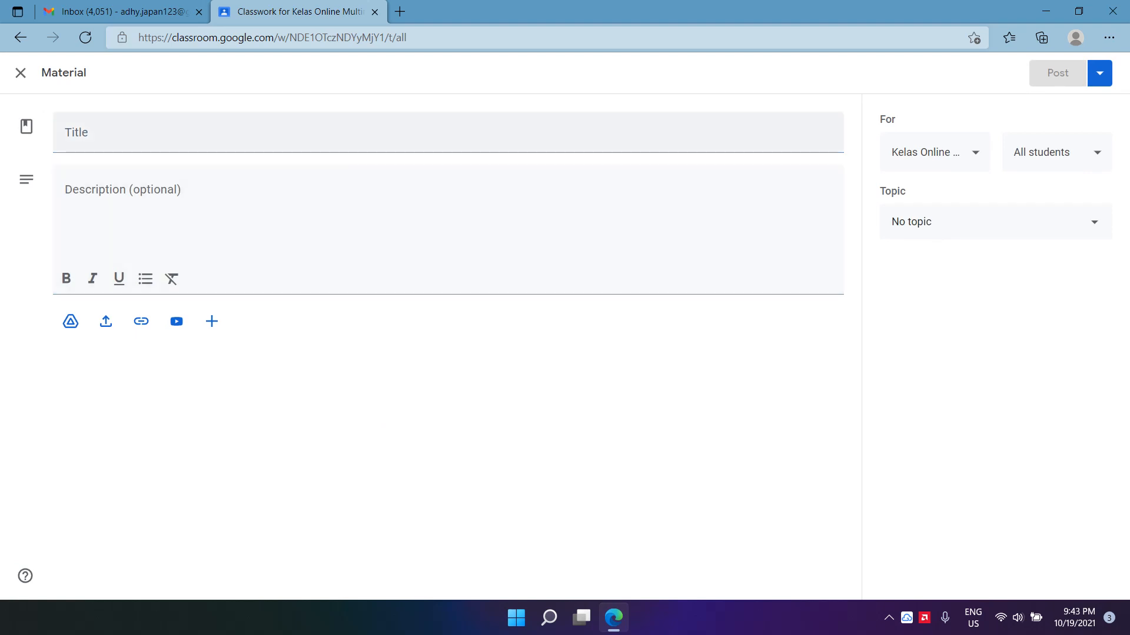
{"action": "left_click", "coordinate": [934, 153]}
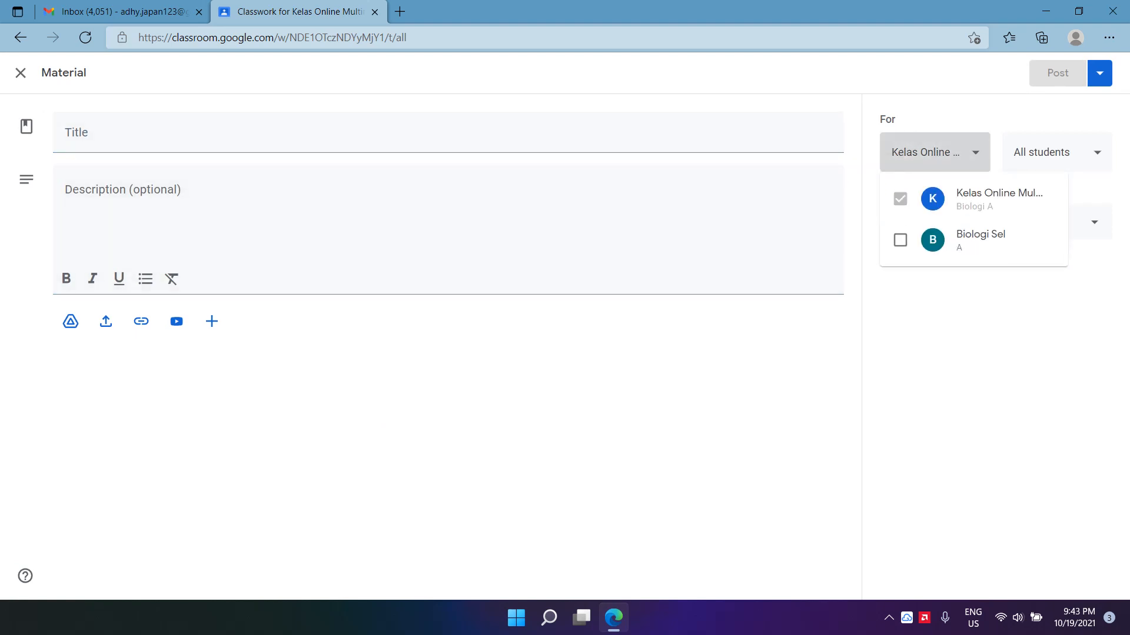
{"action": "left_click", "coordinate": [934, 153]}
{"action": "left_click", "coordinate": [1056, 152]}
{"action": "left_click", "coordinate": [1057, 152]}
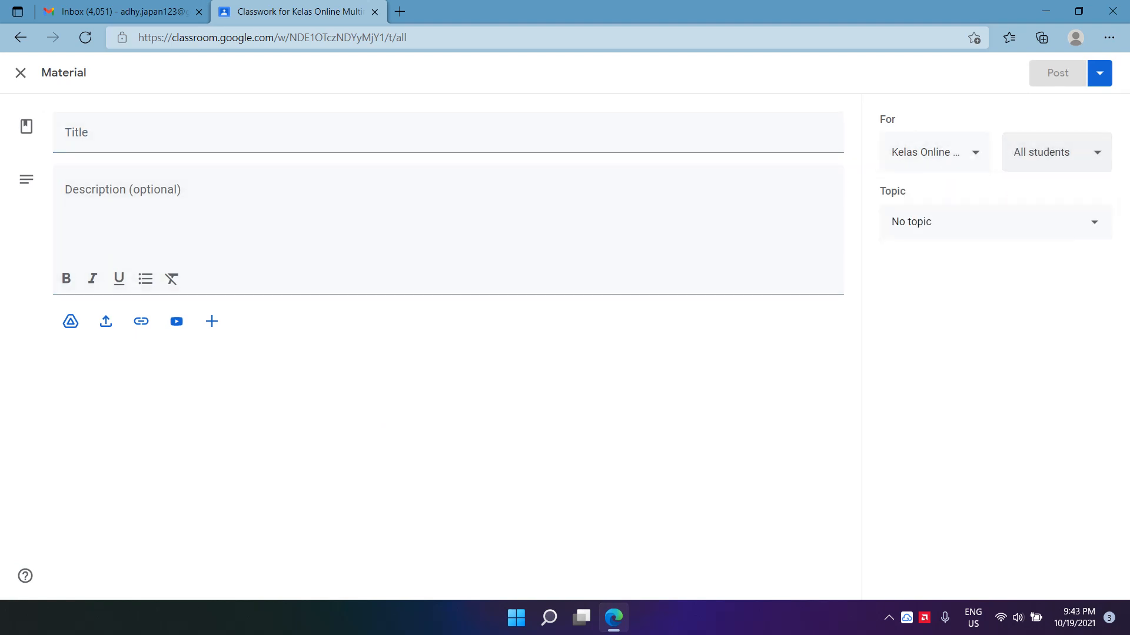
Title the new classwork material "Materi Multimedia Pembelajaran"
{"action": "left_click", "coordinate": [448, 132]}
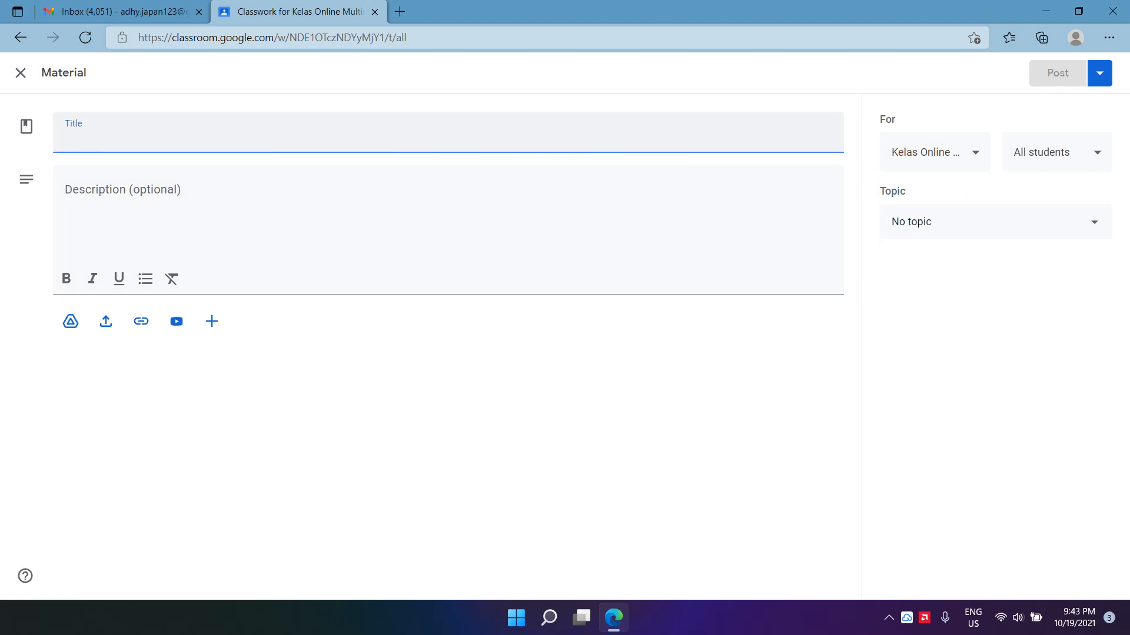
{"action": "type", "text": "Materi"}
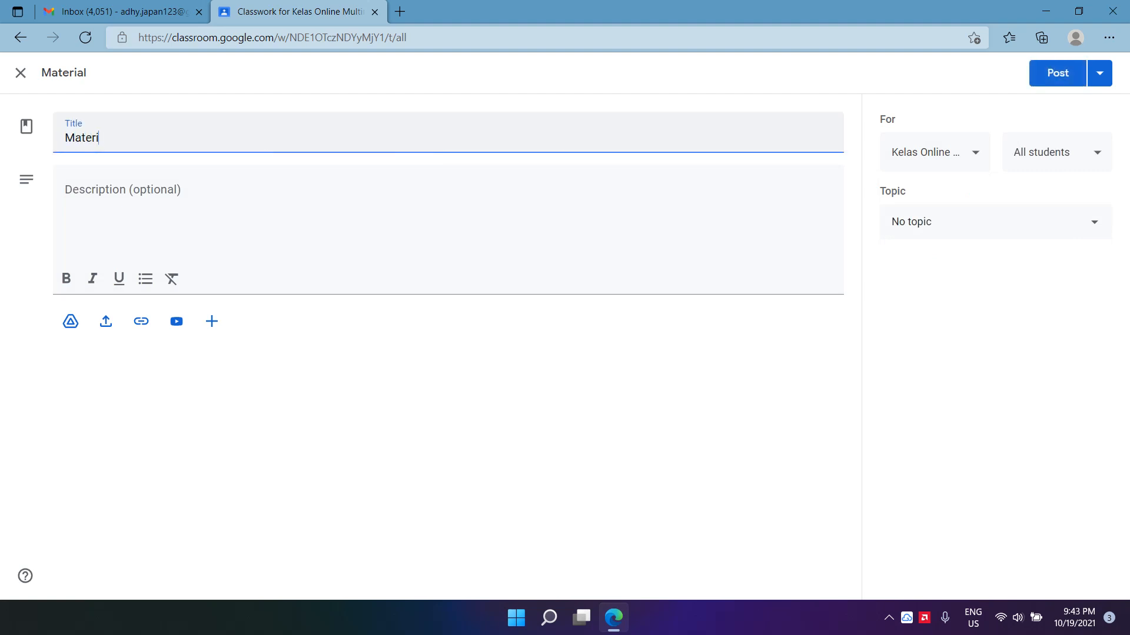
{"action": "type", "text": " Multimedia Pembelajaran"}
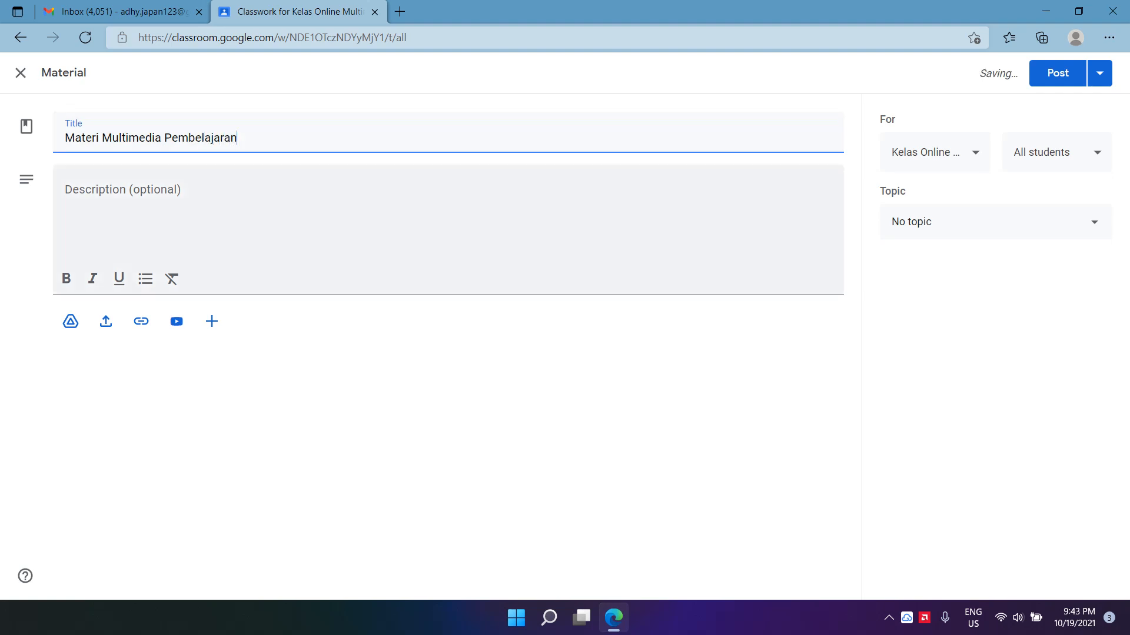
Write the material's description as "Ini Materi Multimedia Pembelajaran Pertemuan Ke-6", with a second line "Silahkan kalian baca dengan bai"
{"action": "left_click", "coordinate": [353, 212]}
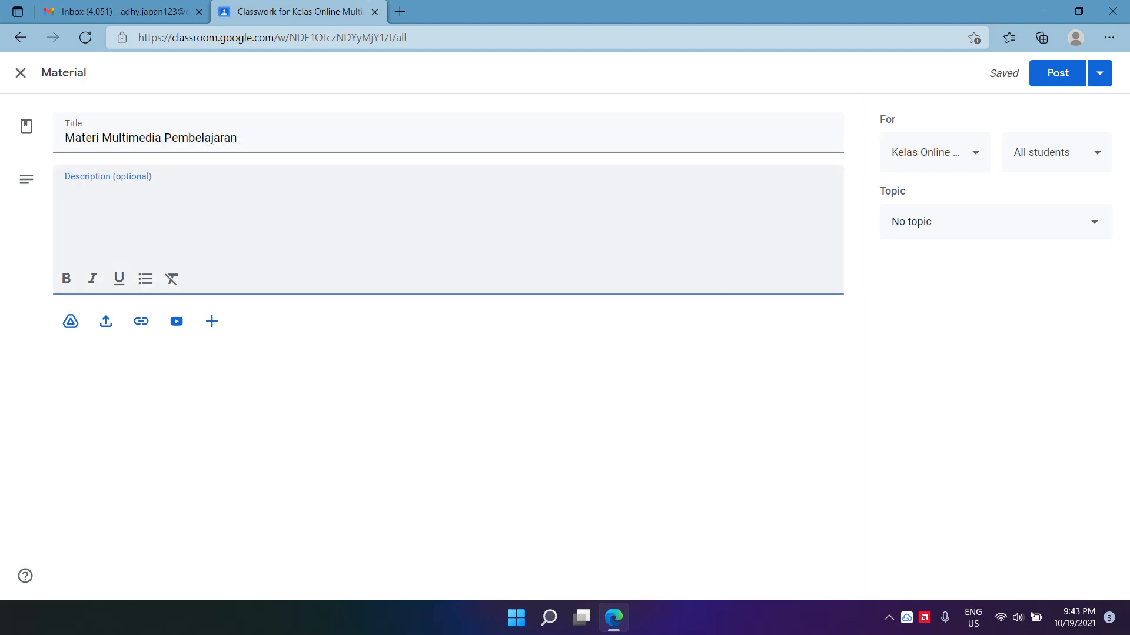
{"action": "type", "text": "Ini Materi Multimedia Pemb"}
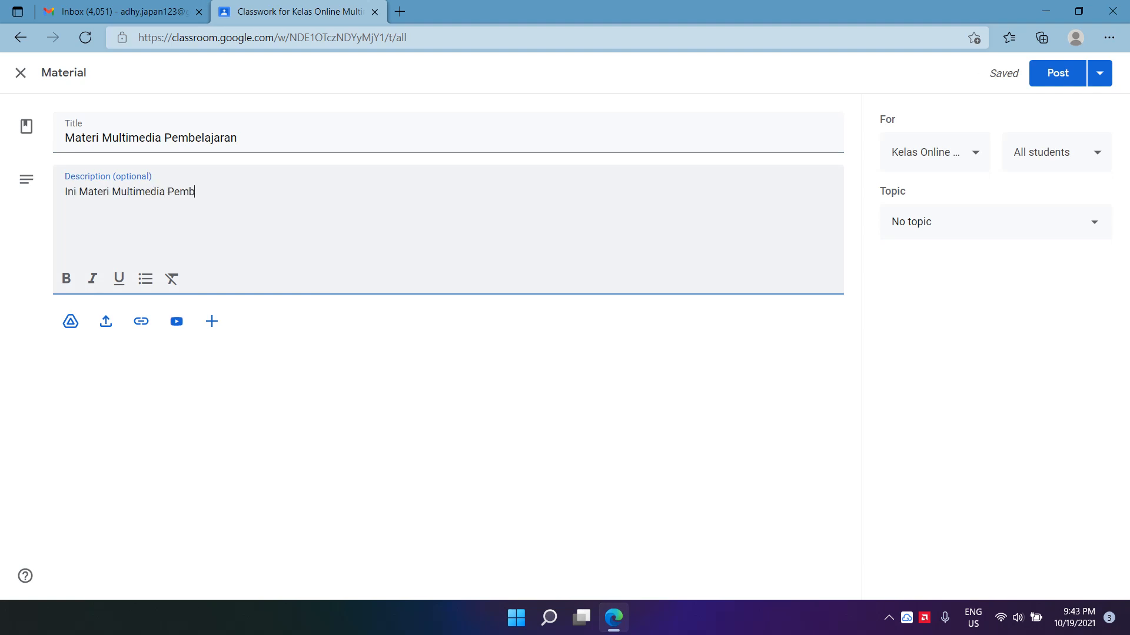
{"action": "type", "text": "elajaran Pertemuan Ke"}
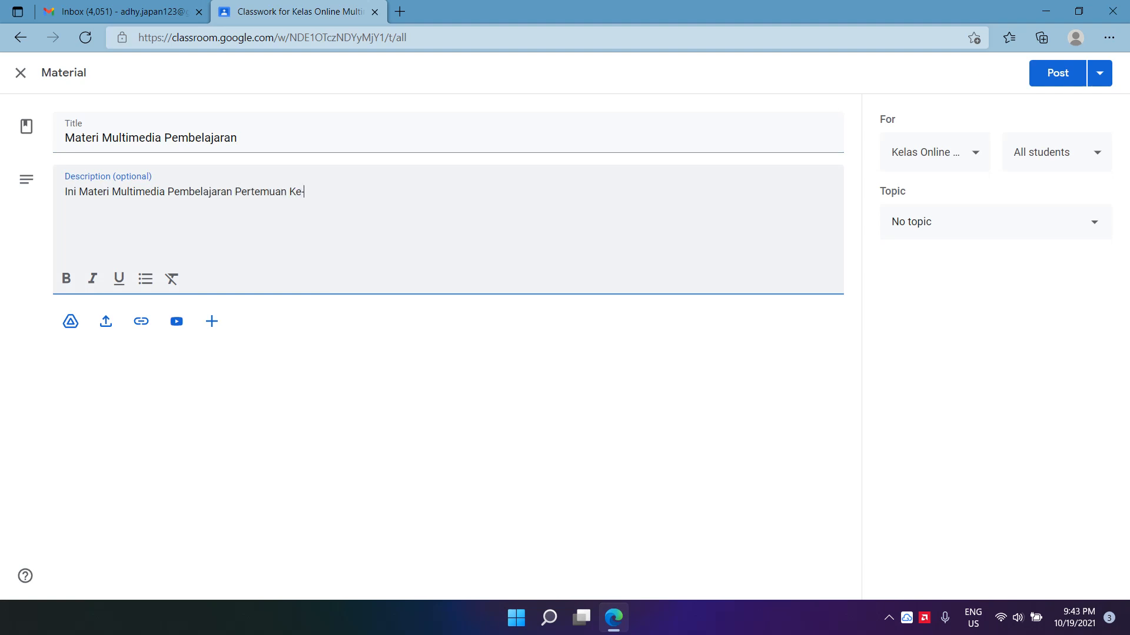
{"action": "type", "text": "-6"}
{"action": "key", "text": "Return"}
{"action": "type", "text": "Silahkan kalian baca dengfa"}
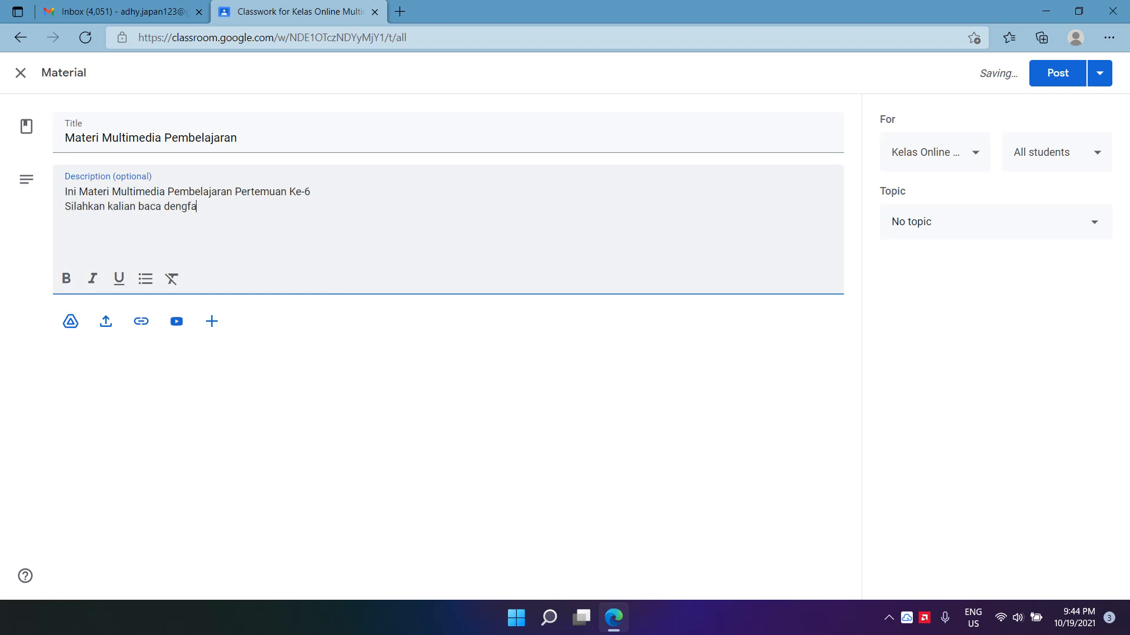
{"action": "key", "text": "BackSpace"}
{"action": "key", "text": "BackSpace"}
{"action": "type", "text": "an bai"}
Attach the file Cover Praktikum.docx from the Semester 3 folder on the Kuliah (F:) drive to the material
{"action": "left_click", "coordinate": [106, 321]}
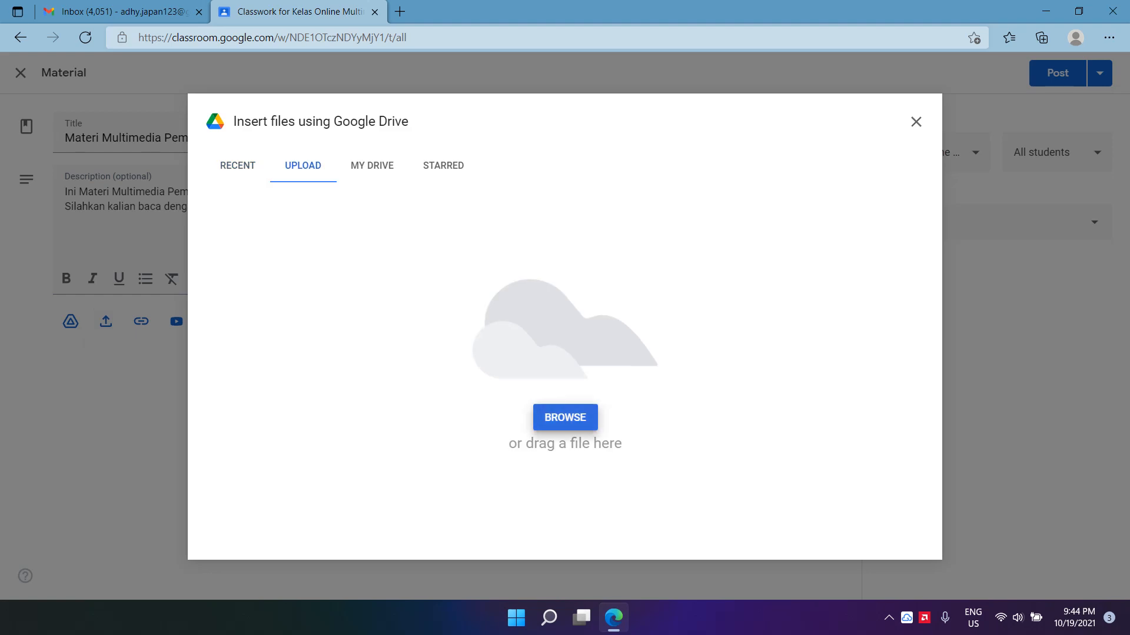
{"action": "left_click", "coordinate": [564, 418]}
{"action": "left_click", "coordinate": [64, 230]}
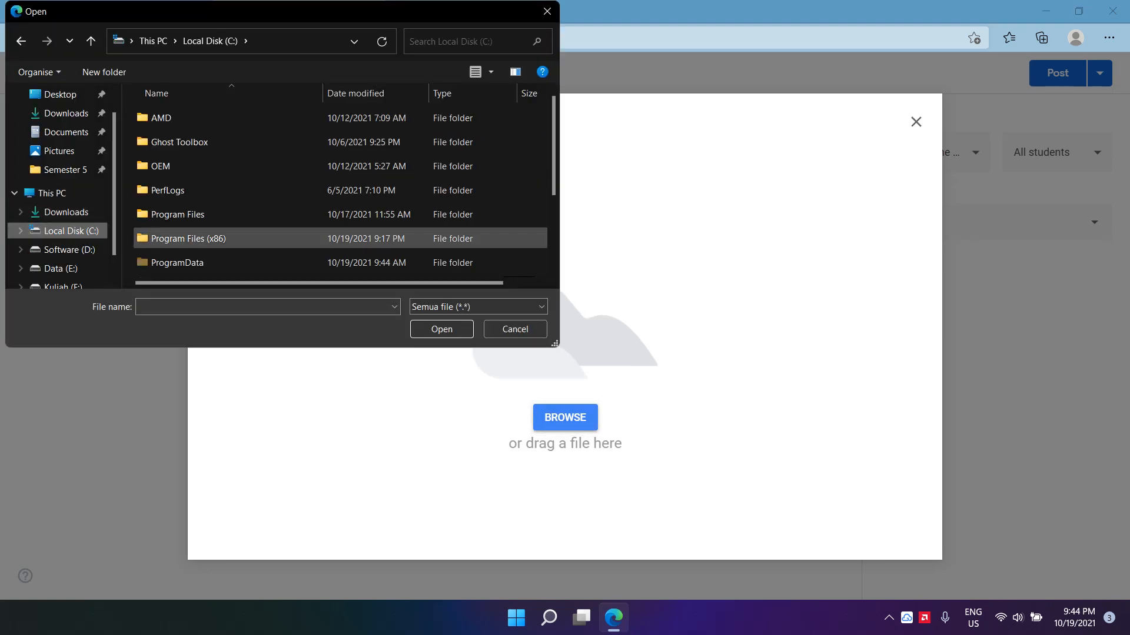
{"action": "scroll", "coordinate": [294, 238], "scroll_direction": "down", "scroll_amount": 2}
{"action": "scroll", "coordinate": [59, 259], "scroll_direction": "down", "scroll_amount": 1}
{"action": "left_click", "coordinate": [63, 250]}
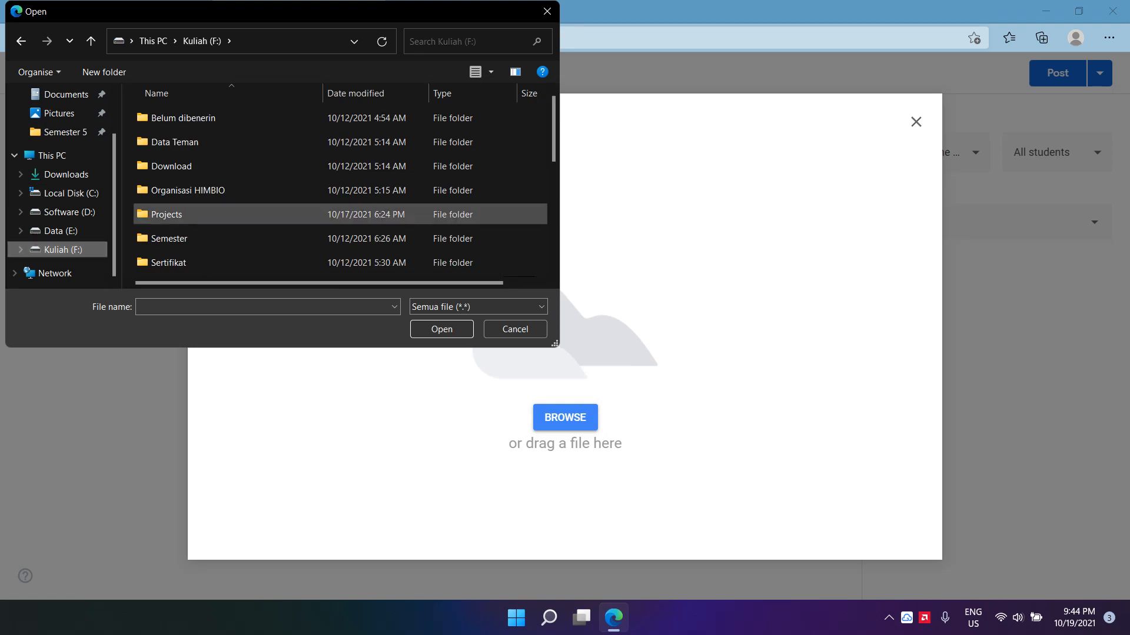
{"action": "double_click", "coordinate": [175, 142]}
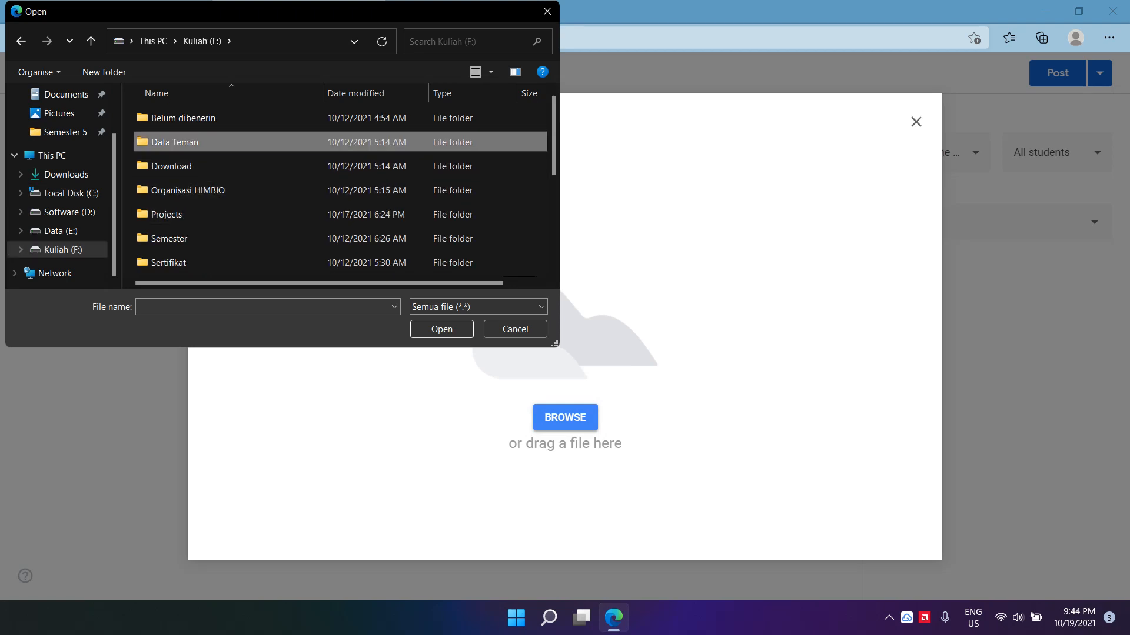
{"action": "left_click", "coordinate": [202, 40]}
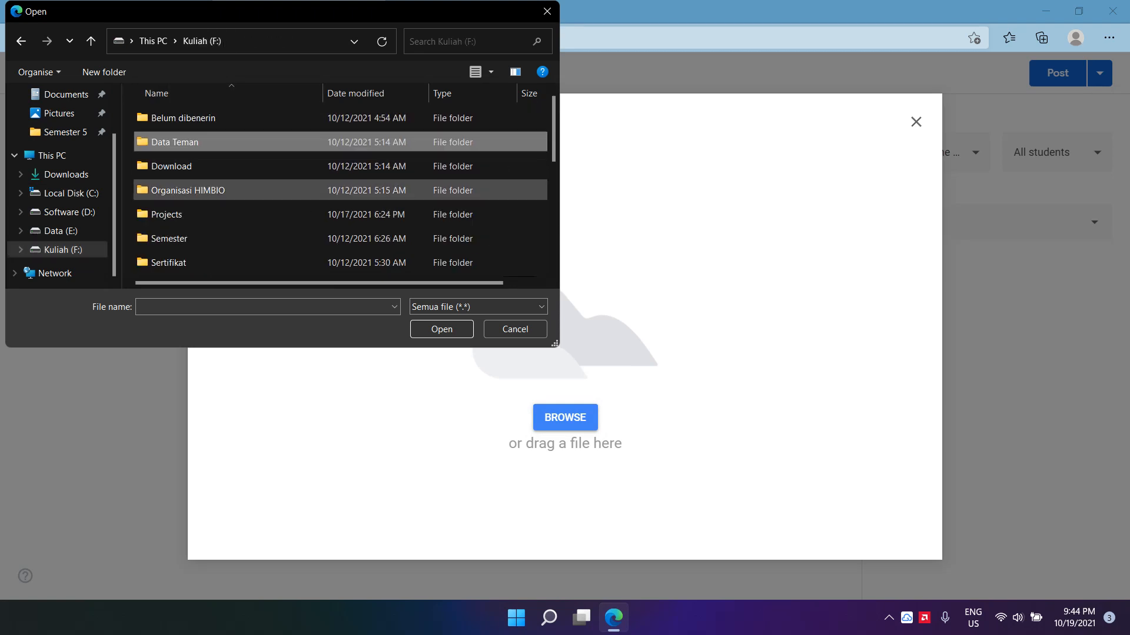
{"action": "scroll", "coordinate": [235, 193], "scroll_direction": "down", "scroll_amount": 1}
{"action": "double_click", "coordinate": [169, 169]}
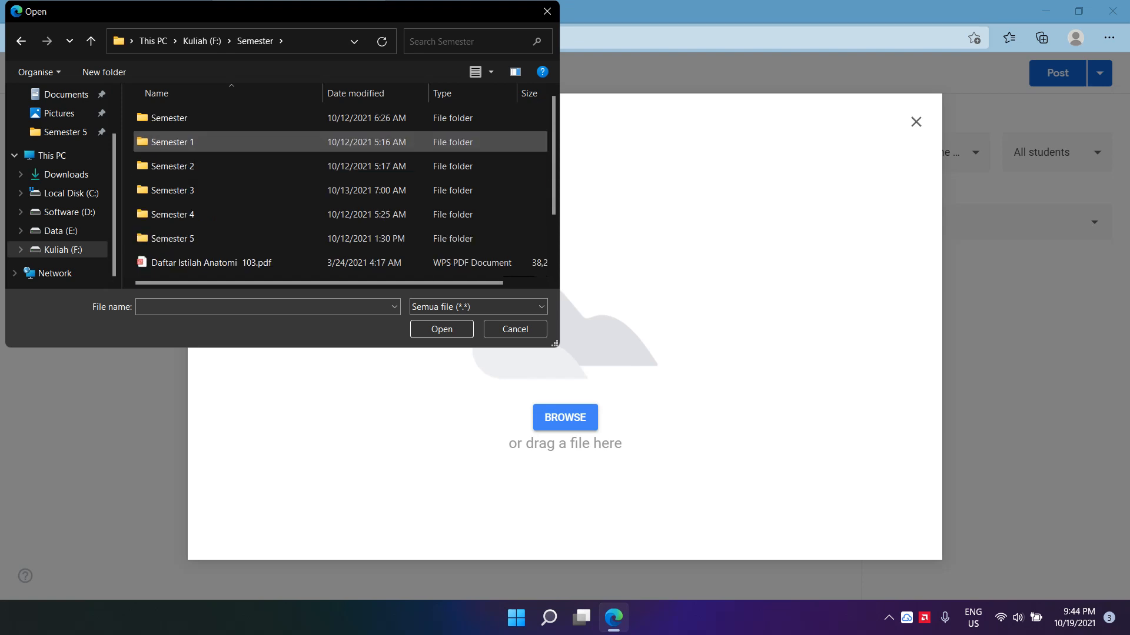
{"action": "double_click", "coordinate": [172, 190]}
{"action": "scroll", "coordinate": [177, 195], "scroll_direction": "down", "scroll_amount": 2}
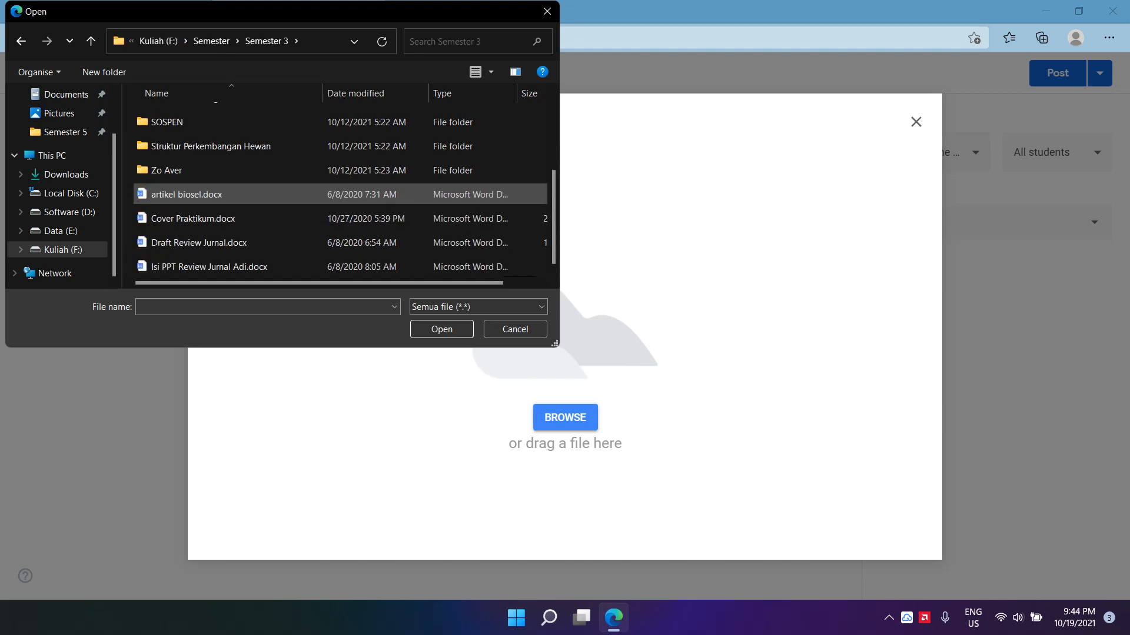
{"action": "double_click", "coordinate": [194, 218]}
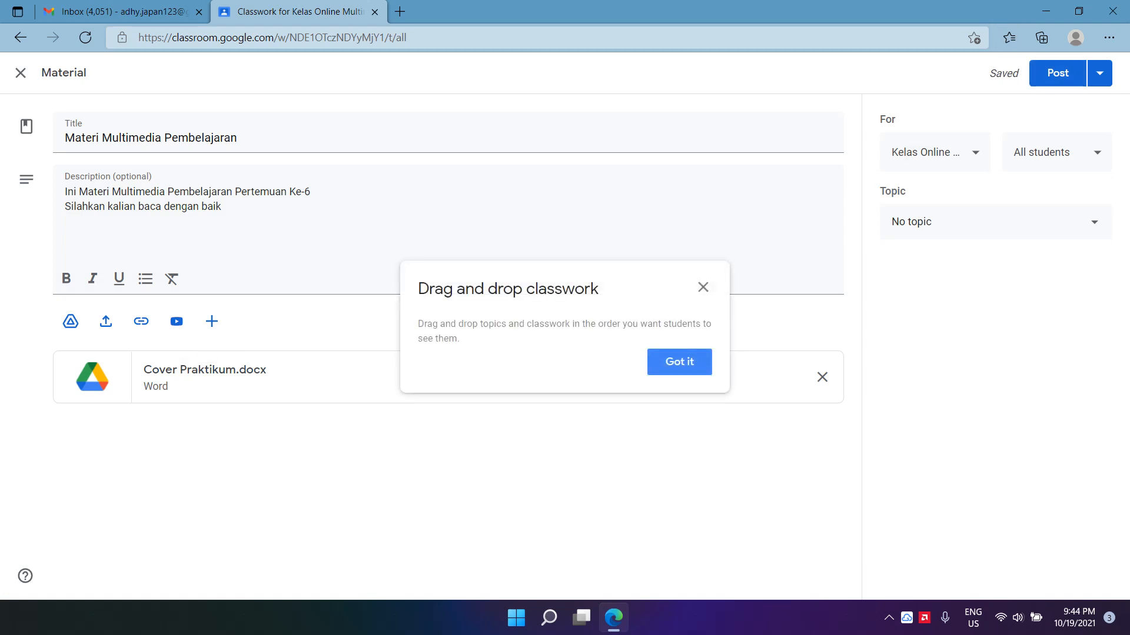
Post the material, and check it in the classwork list and the class stream
{"action": "left_click", "coordinate": [679, 361]}
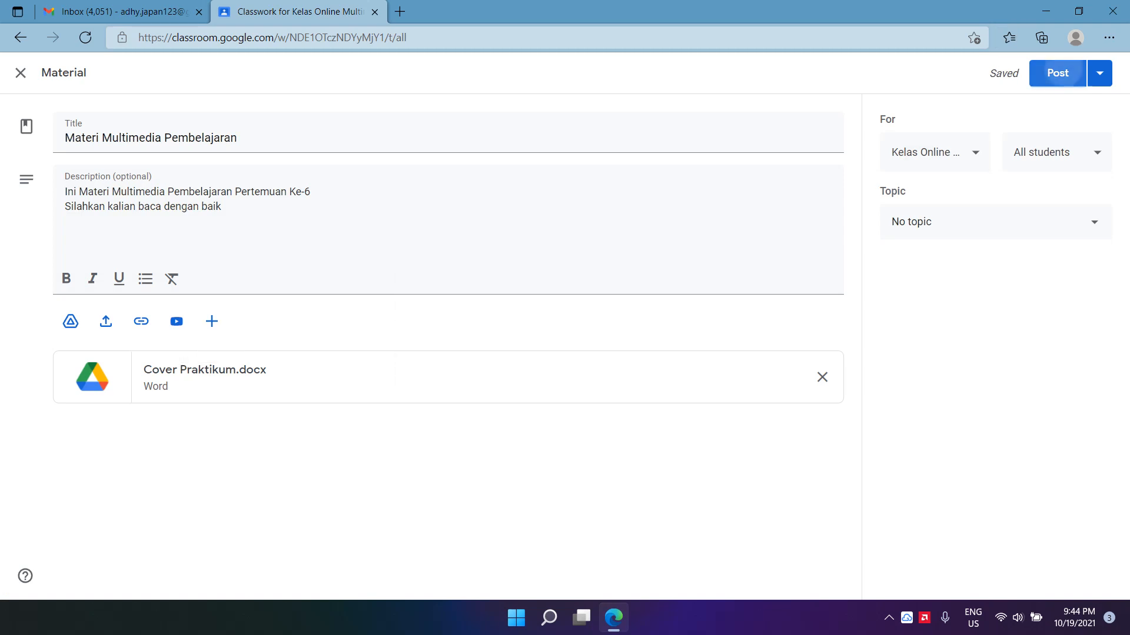
{"action": "left_click", "coordinate": [1057, 73]}
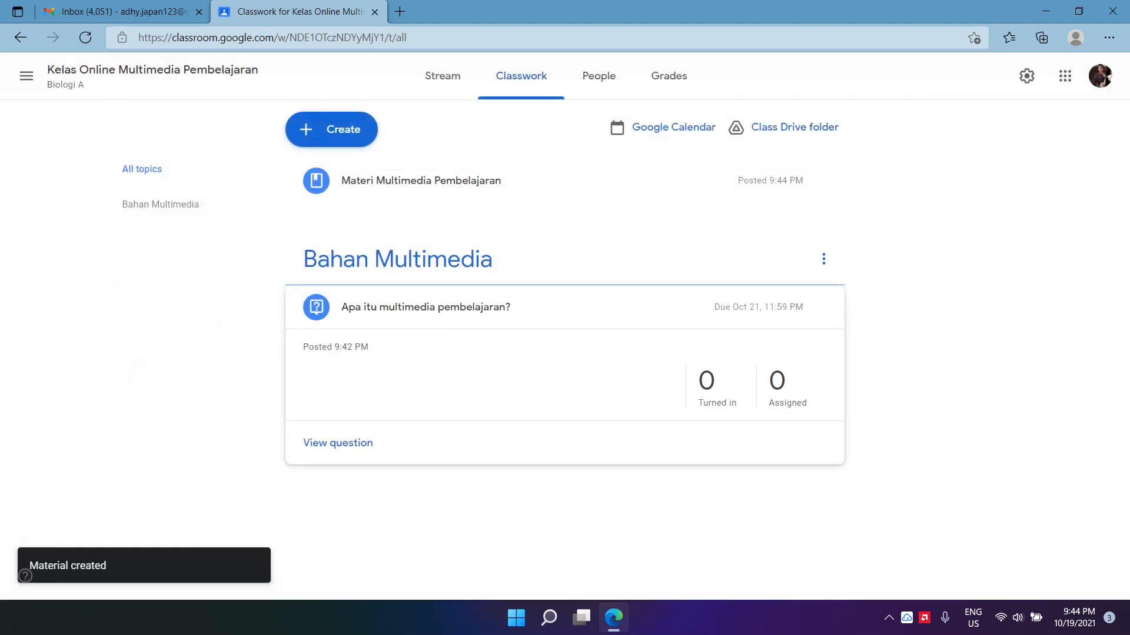
{"action": "left_click", "coordinate": [447, 181]}
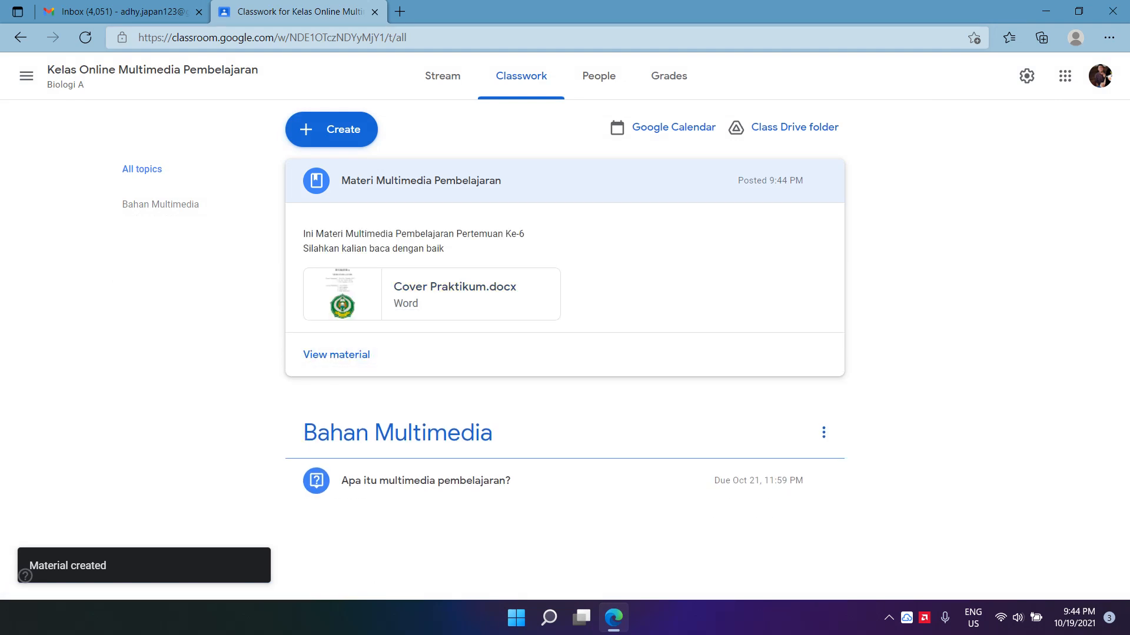
{"action": "left_click", "coordinate": [442, 75]}
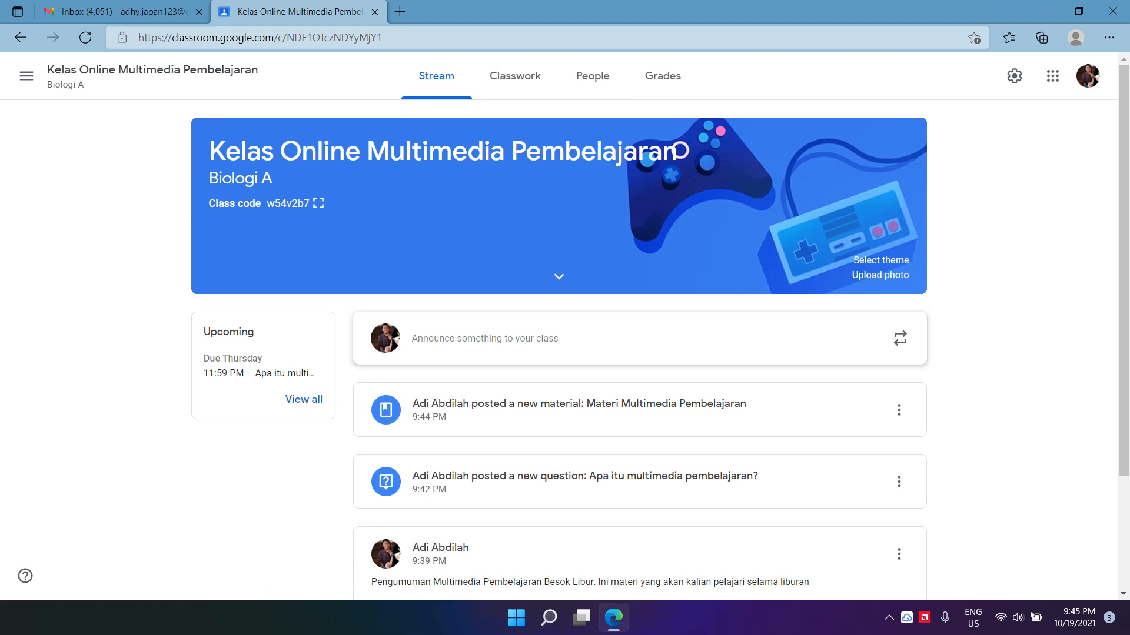
Start another new classwork material, and open youtube.com in a new browser tab
{"action": "left_click", "coordinate": [515, 75]}
{"action": "left_click", "coordinate": [331, 129]}
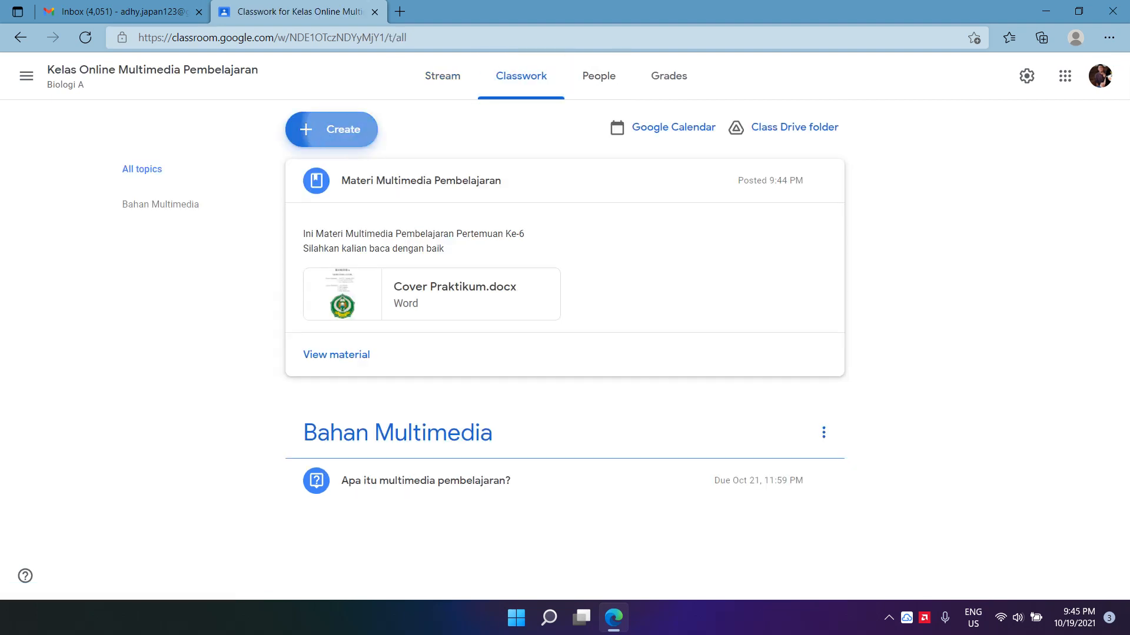
{"action": "left_click", "coordinate": [348, 282]}
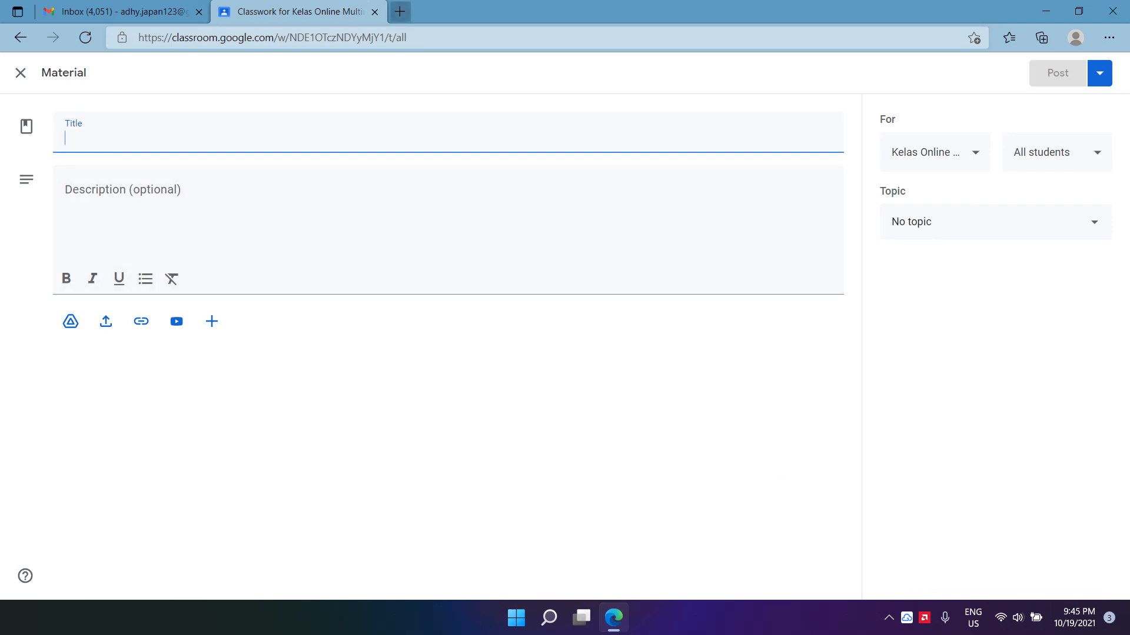
{"action": "left_click", "coordinate": [399, 11]}
{"action": "type", "text": "youtube.com"}
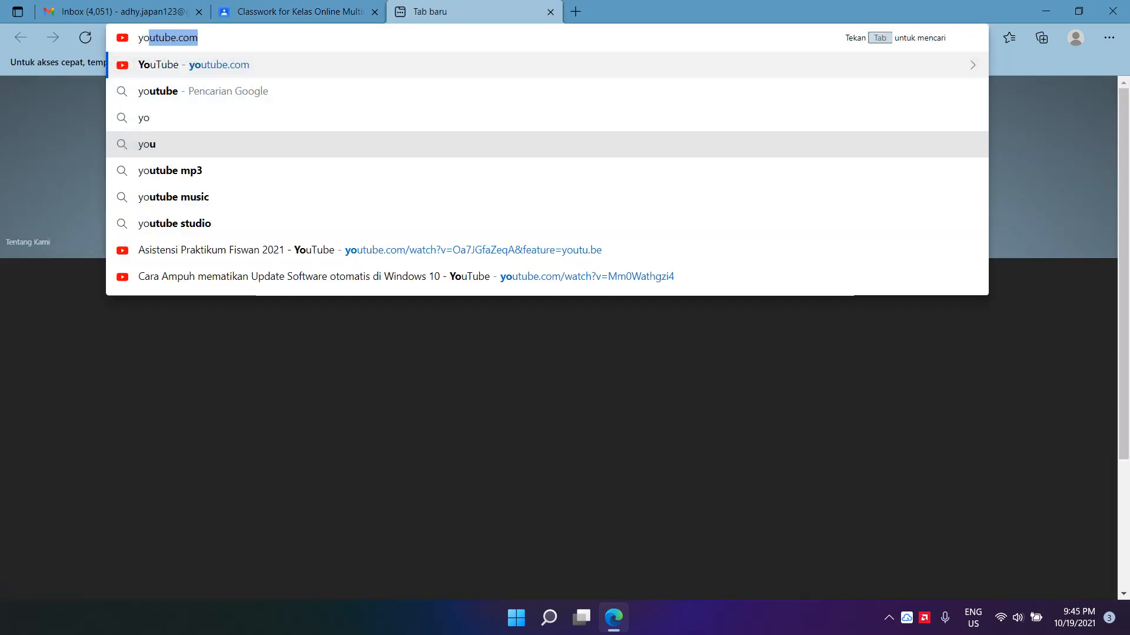
{"action": "key", "text": "Return"}
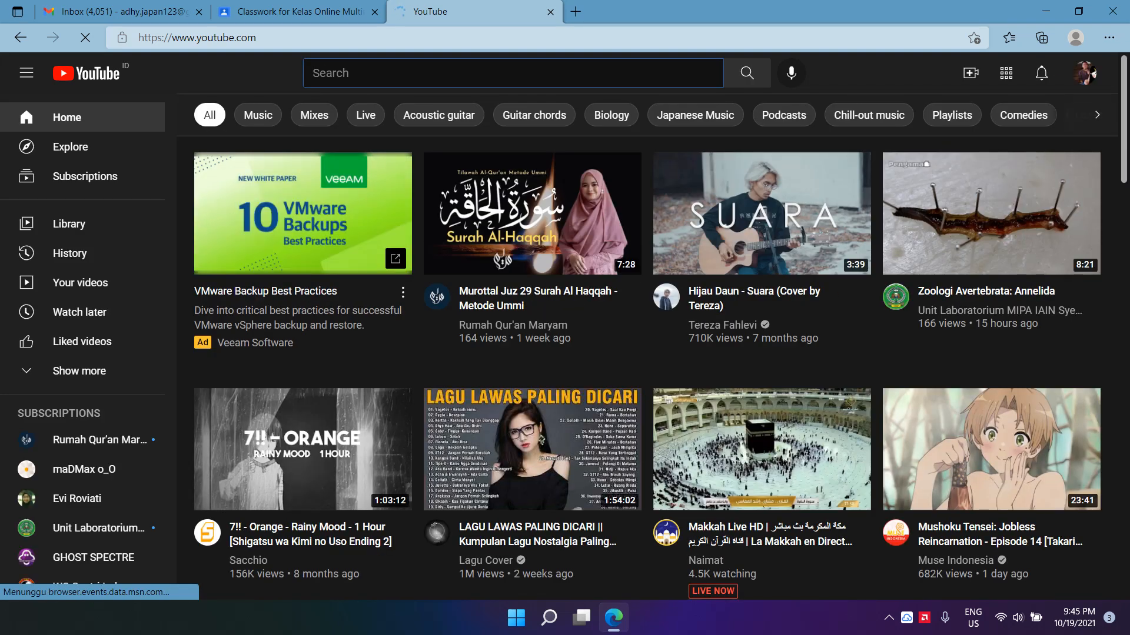
Search YouTube for "Multimedia pembelajaran" together with the lecturer's name, and look through the results
{"action": "type", "text": "Multimedi"}
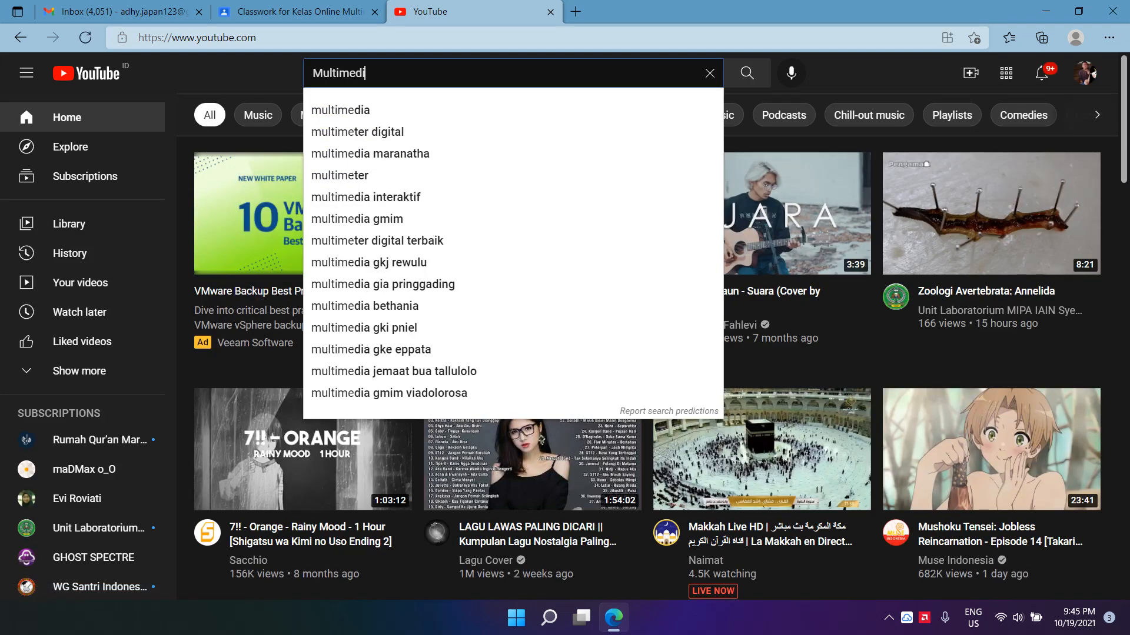
{"action": "type", "text": "a pembelajaran ibu evi"}
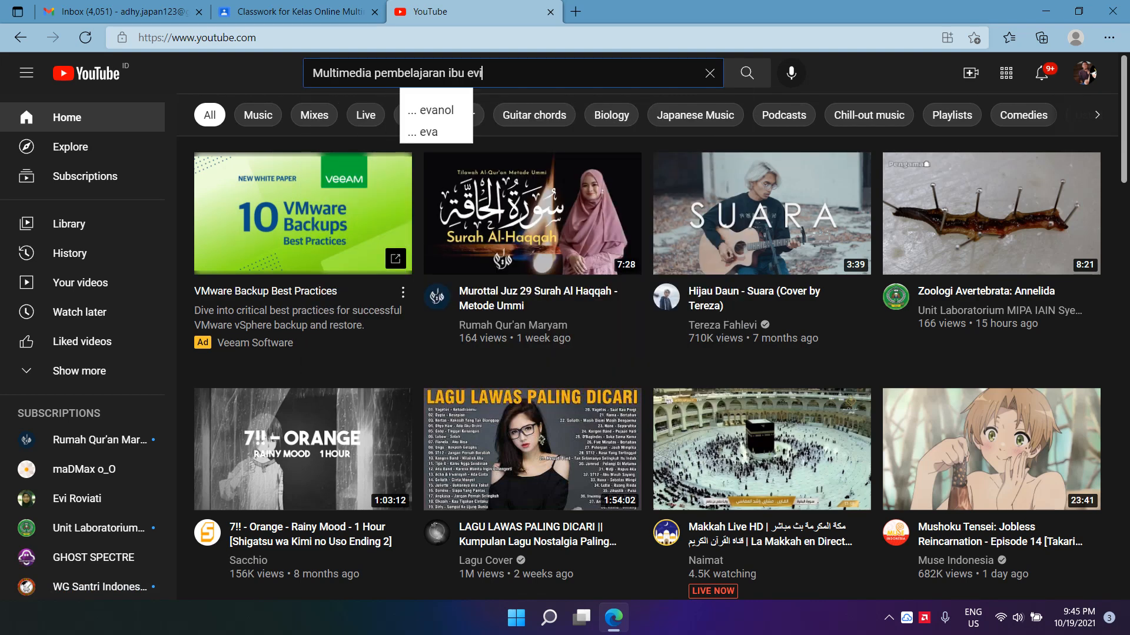
{"action": "key", "text": "Return"}
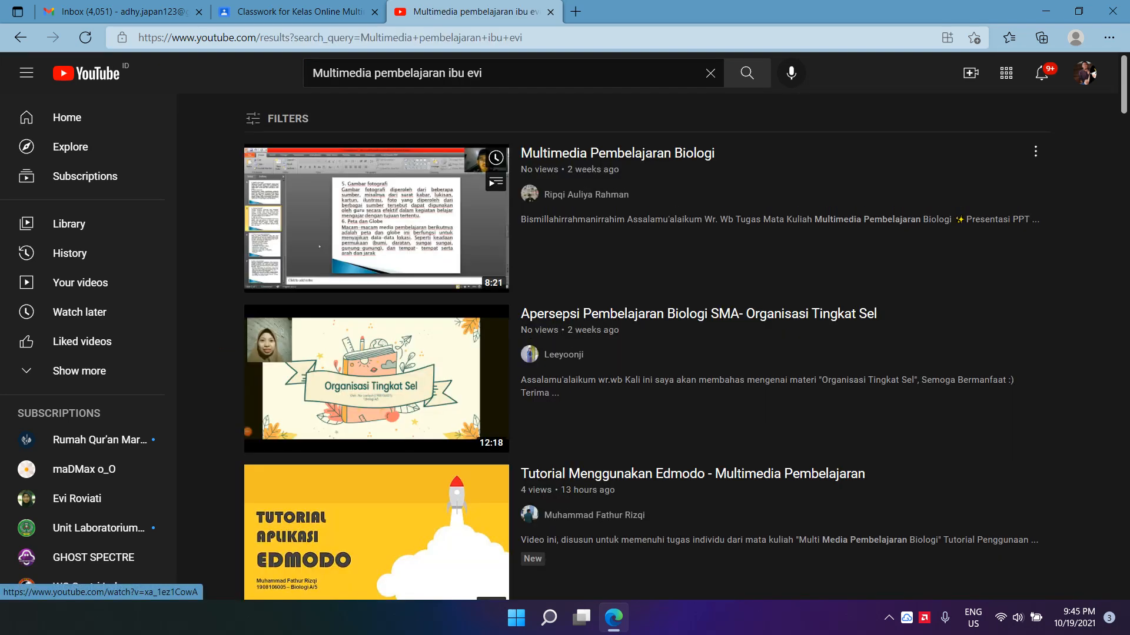
{"action": "scroll", "coordinate": [377, 347], "scroll_direction": "down", "scroll_amount": 15}
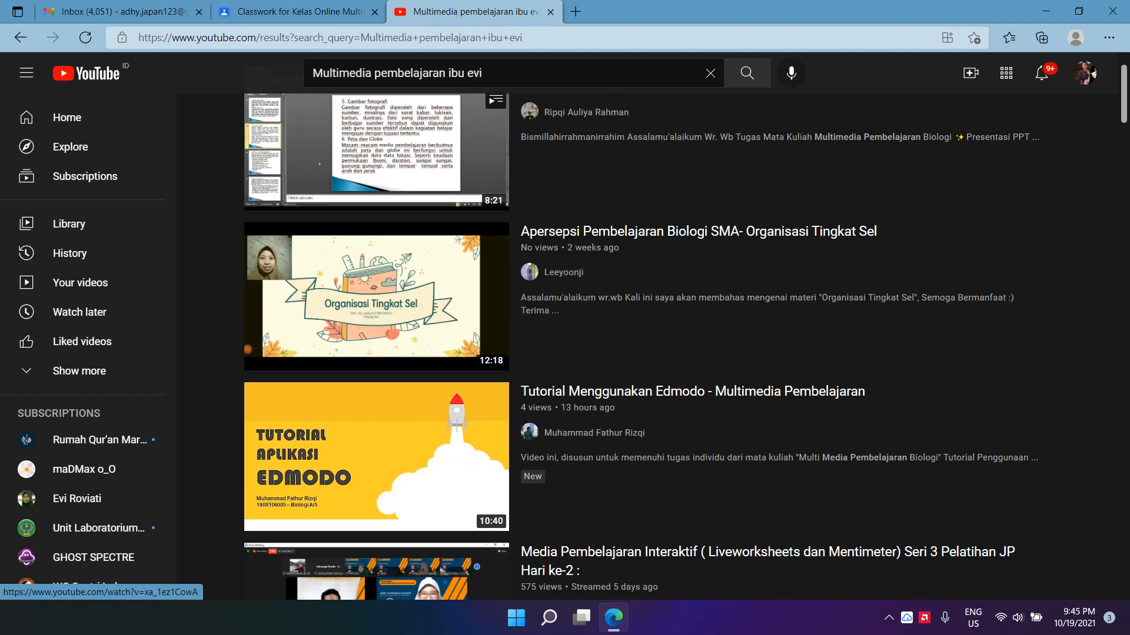
{"action": "scroll", "coordinate": [376, 277], "scroll_direction": "down", "scroll_amount": 1}
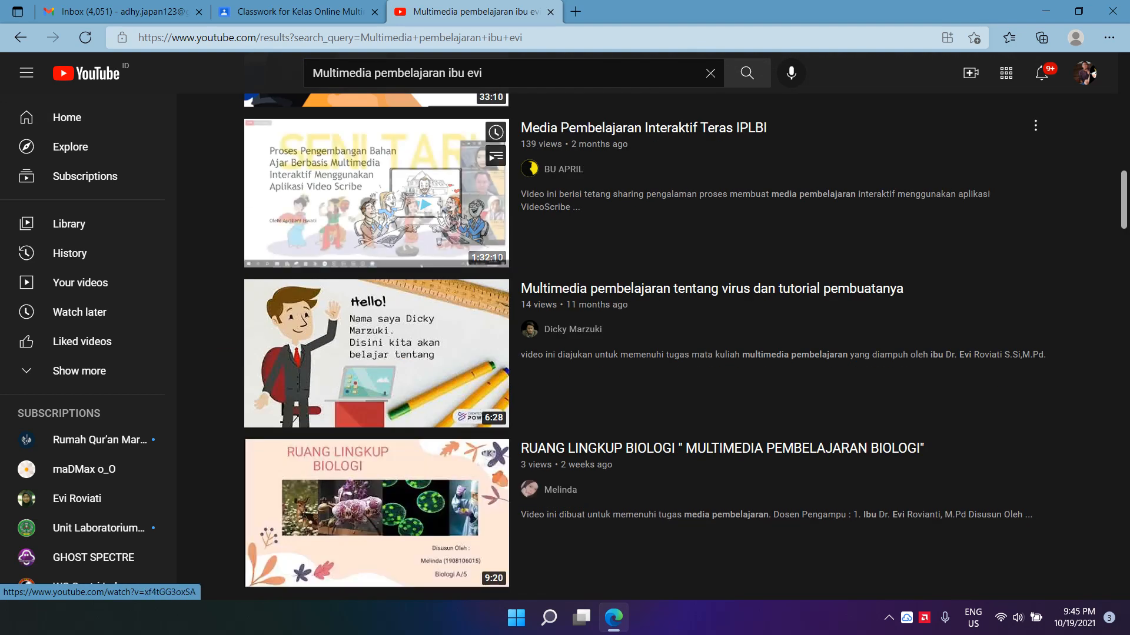
Replace the search with the suggested full name of the lecturer, and look through the results
{"action": "left_click", "coordinate": [500, 73]}
{"action": "key", "text": "ctrl+a"}
{"action": "type", "text": "evi ro"}
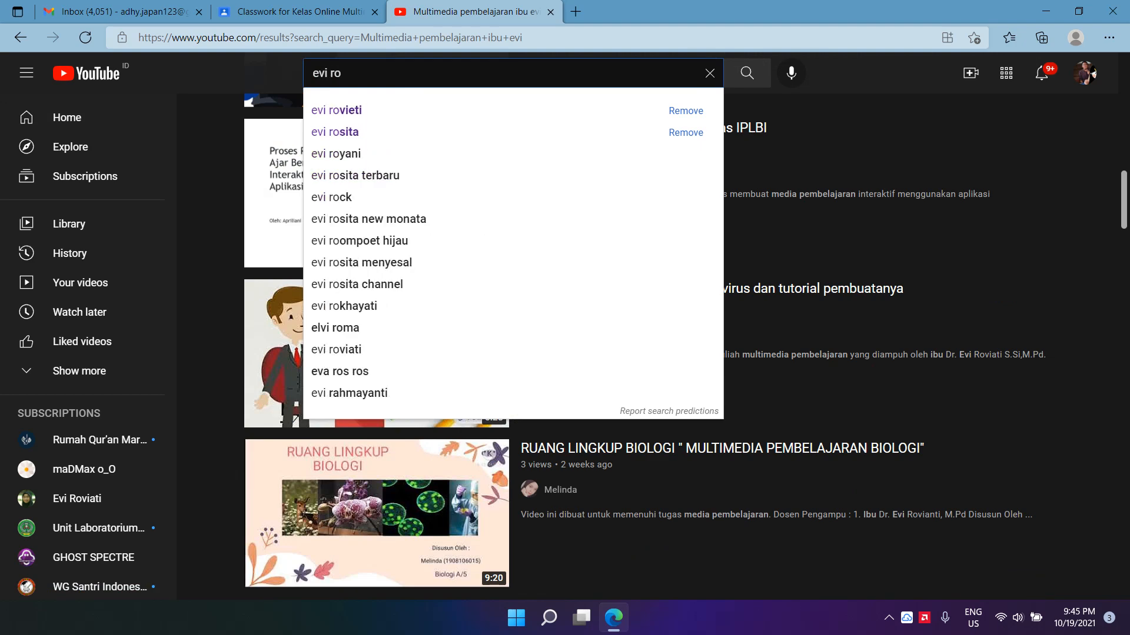
{"action": "key", "text": "Down"}
{"action": "key", "text": "Return"}
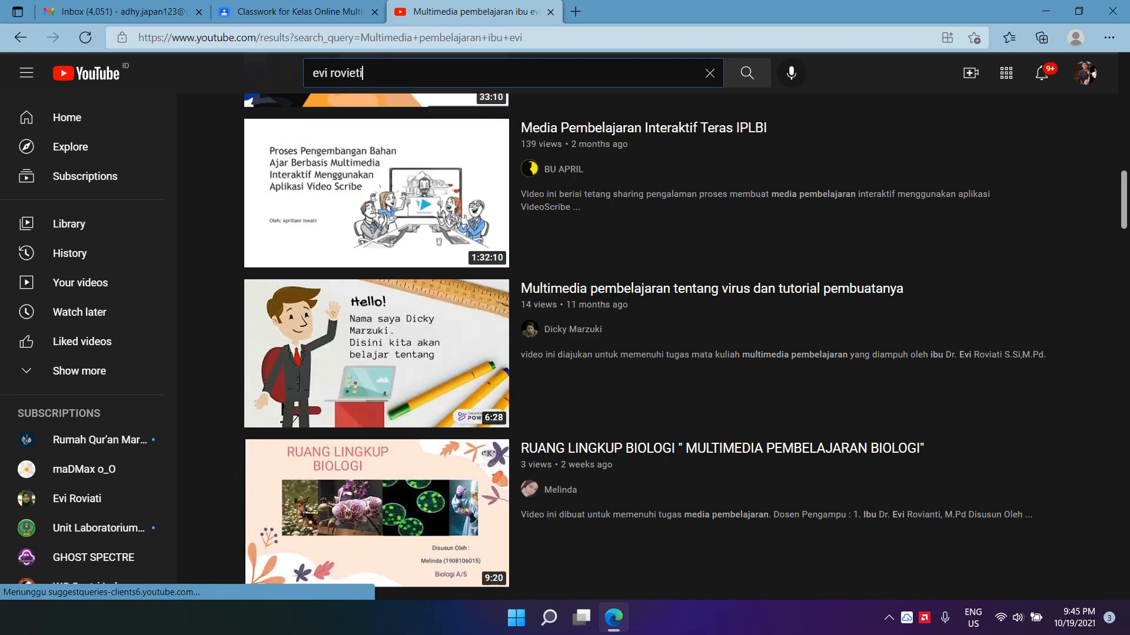
{"action": "scroll", "coordinate": [376, 265], "scroll_direction": "down", "scroll_amount": 3}
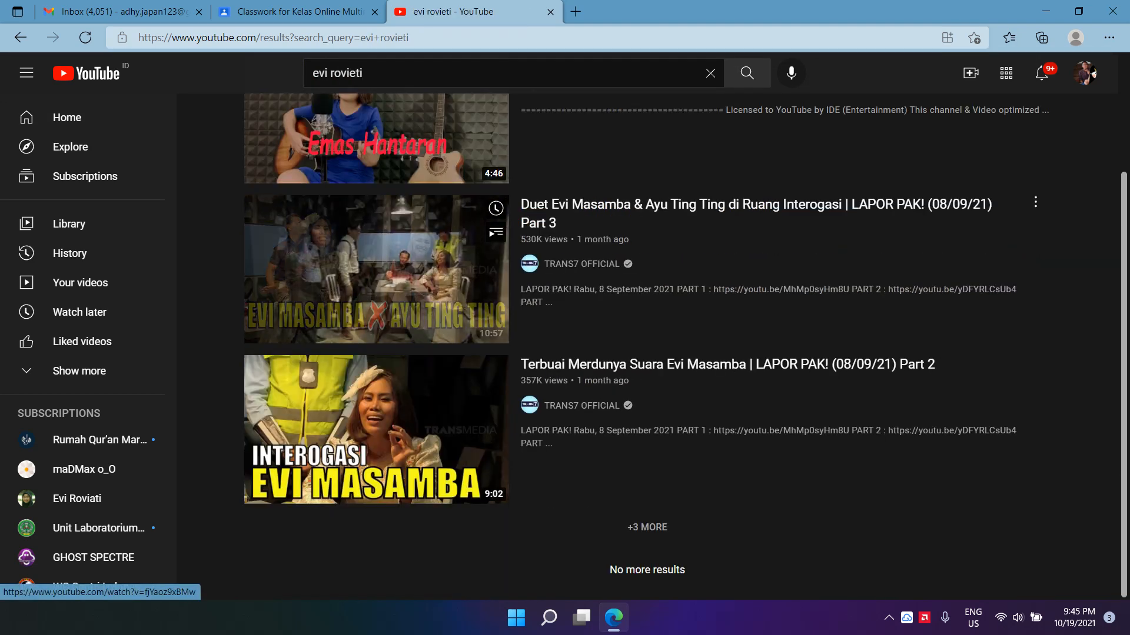
Shorten the search to the lecturer's first name only, and look through the results
{"action": "left_click", "coordinate": [471, 73]}
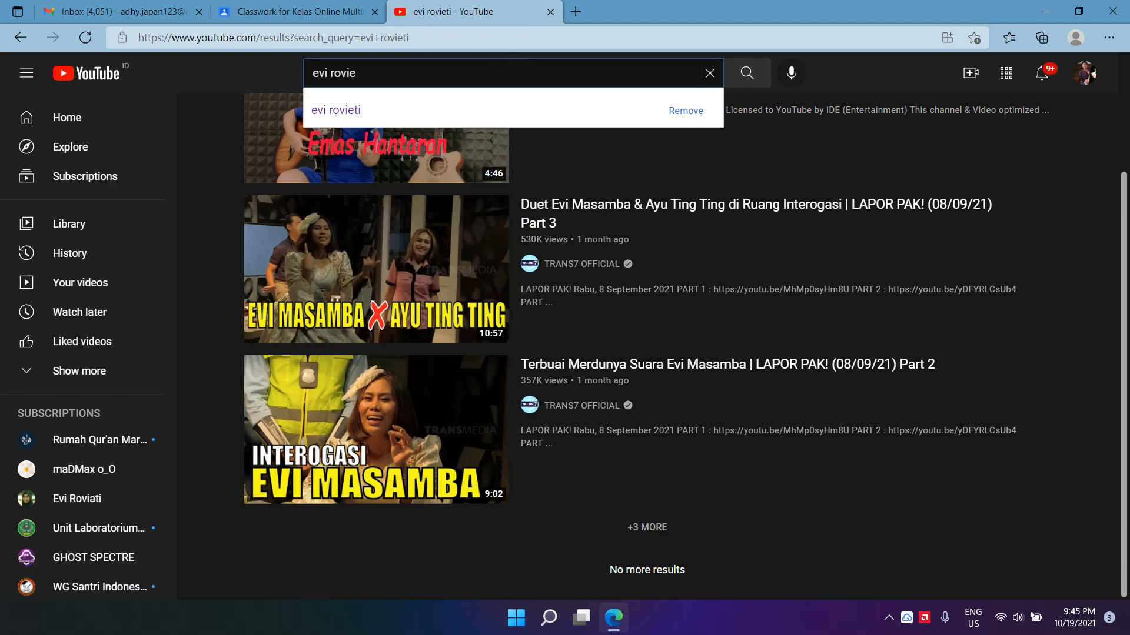
{"action": "key", "text": "BackSpace"}
{"action": "key", "text": "BackSpace"}
{"action": "key", "text": "BackSpace"}
{"action": "key", "text": "BackSpace"}
{"action": "key", "text": "BackSpace"}
{"action": "key", "text": "Return"}
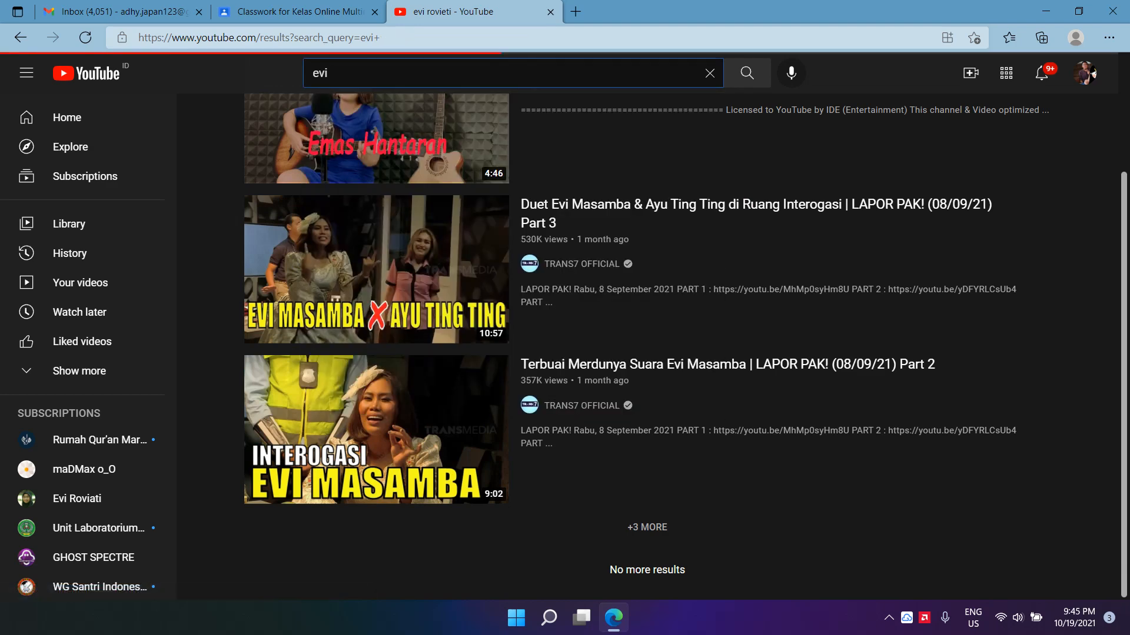
{"action": "scroll", "coordinate": [647, 347], "scroll_direction": "down", "scroll_amount": 10}
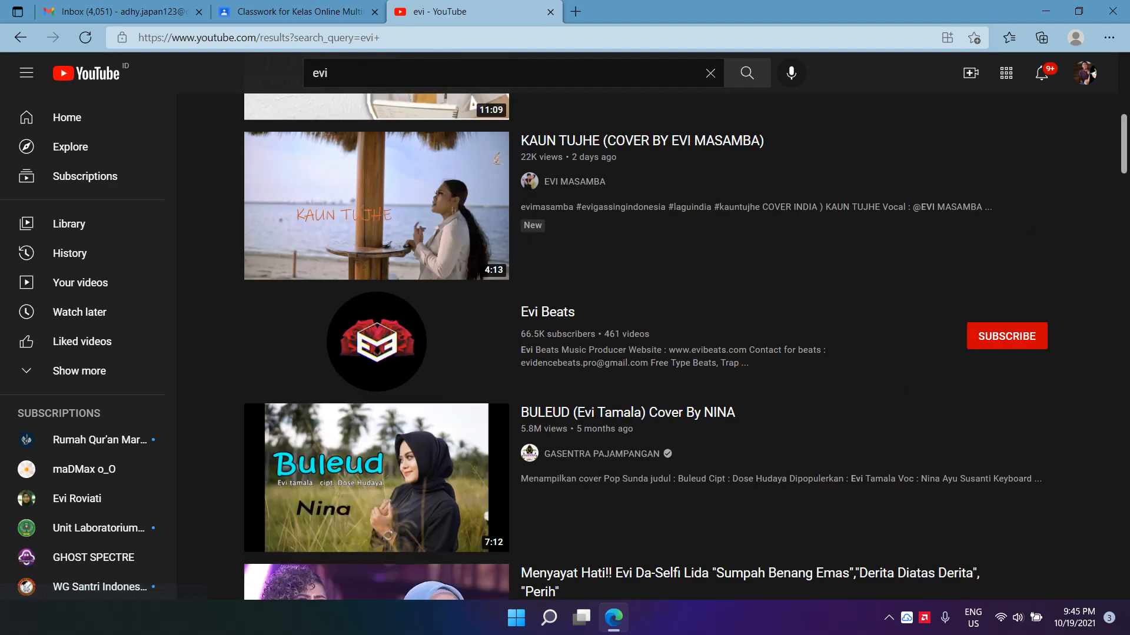
Add "multi media pembelajaran" after the first name in the search, and run it
{"action": "key", "text": "slash"}
{"action": "type", "text": "mulyi"}
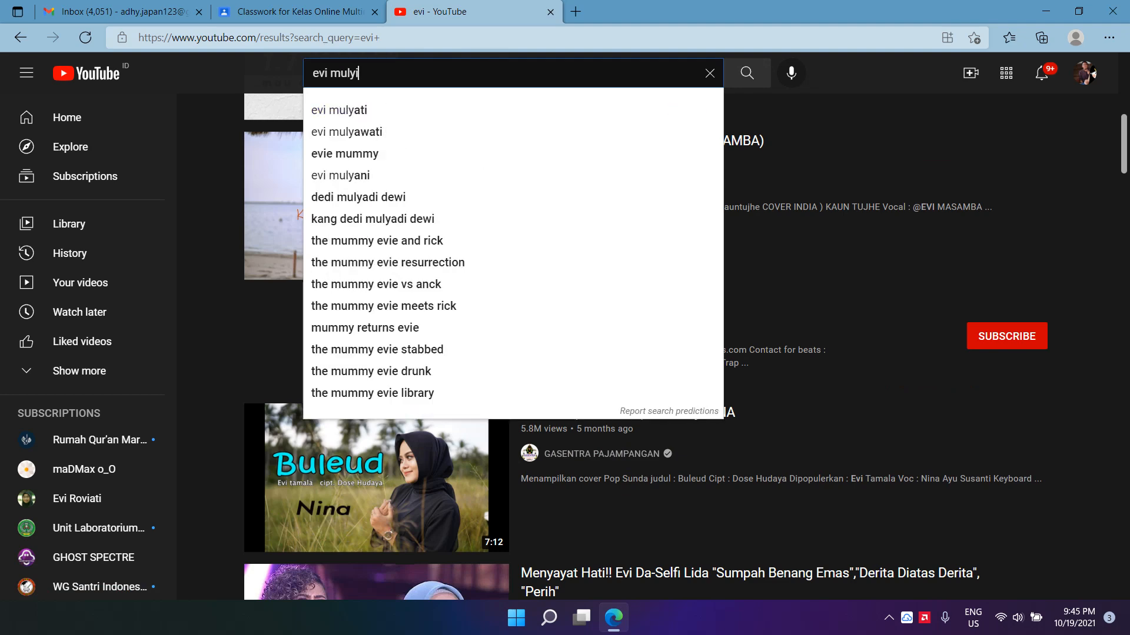
{"action": "key", "text": "BackSpace"}
{"action": "key", "text": "BackSpace"}
{"action": "type", "text": "ti me"}
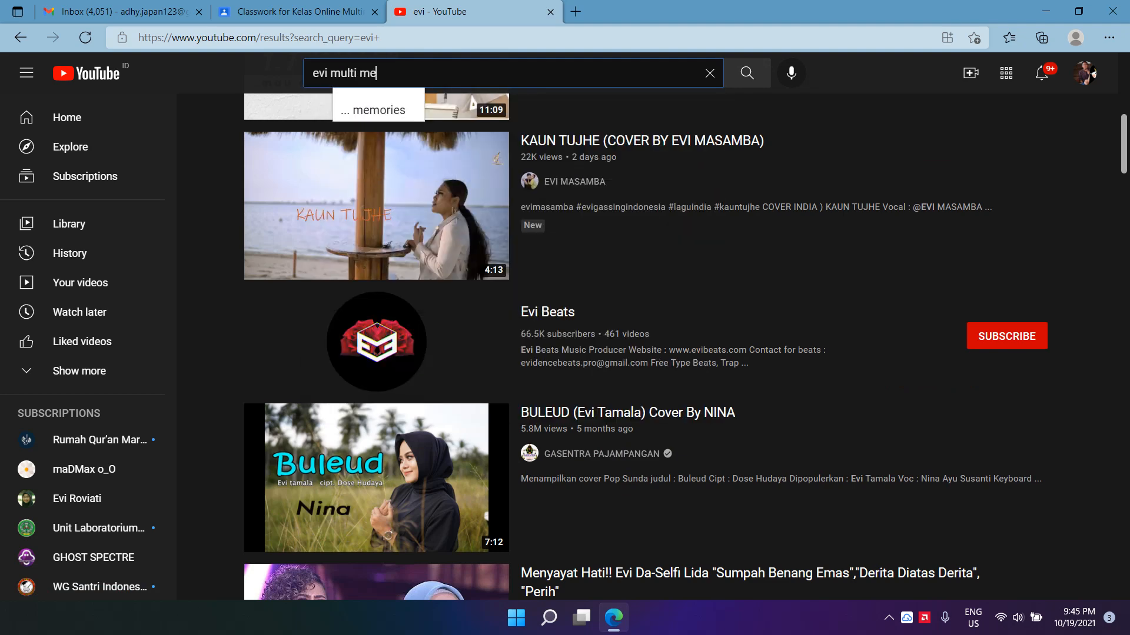
{"action": "type", "text": "dia pembelajar"}
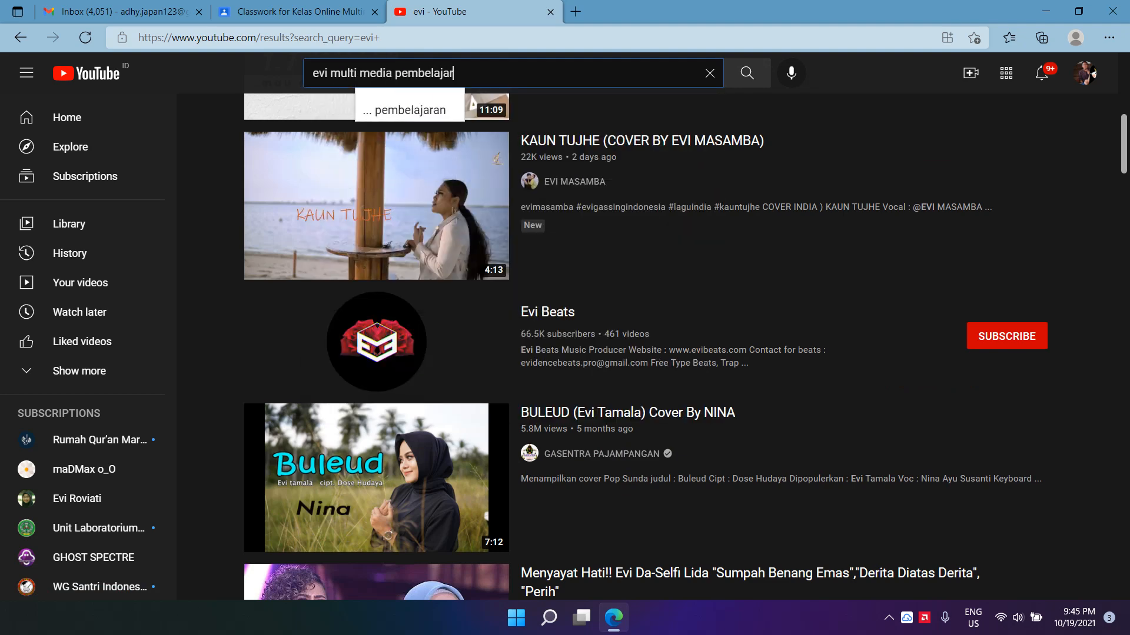
{"action": "type", "text": "an"}
{"action": "key", "text": "Return"}
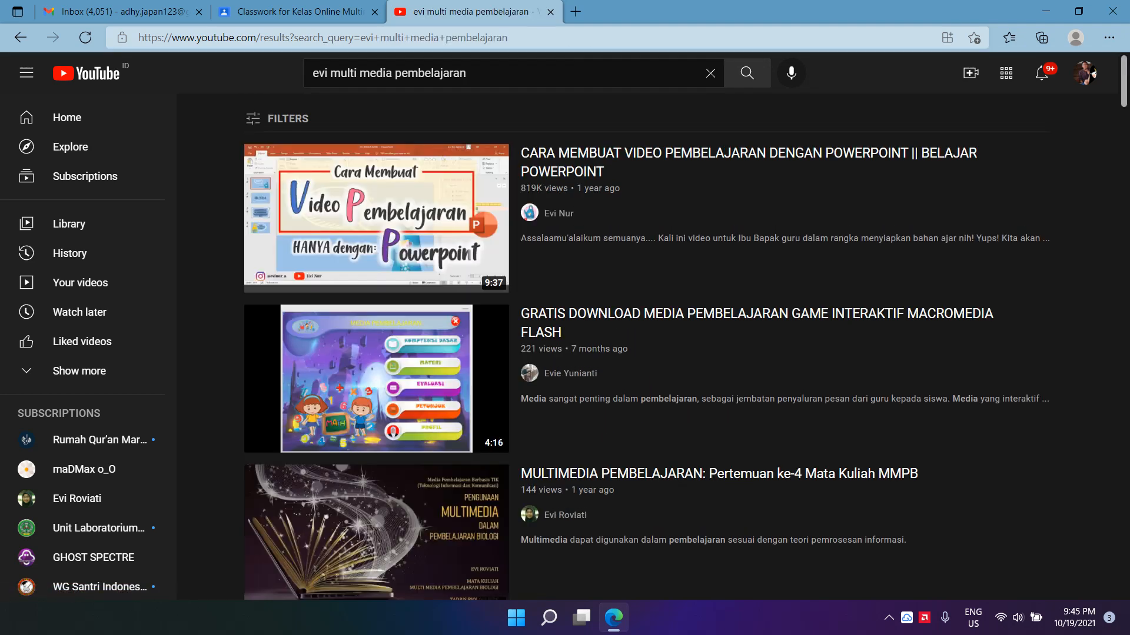
Open the video "MULTIMEDIA PEMBELAJARAN: Pertemuan ke-4 Mata Kuliah MMPB" from the results, and pause playback
{"action": "scroll", "coordinate": [376, 289], "scroll_direction": "down", "scroll_amount": 3}
{"action": "left_click", "coordinate": [377, 288]}
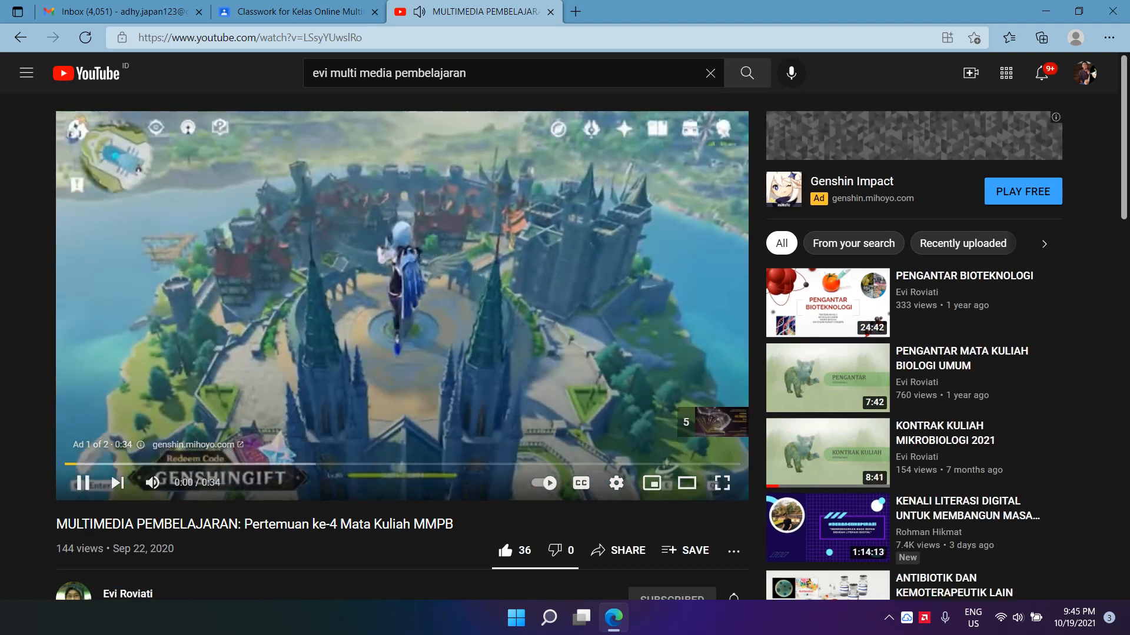
{"action": "key", "text": "space"}
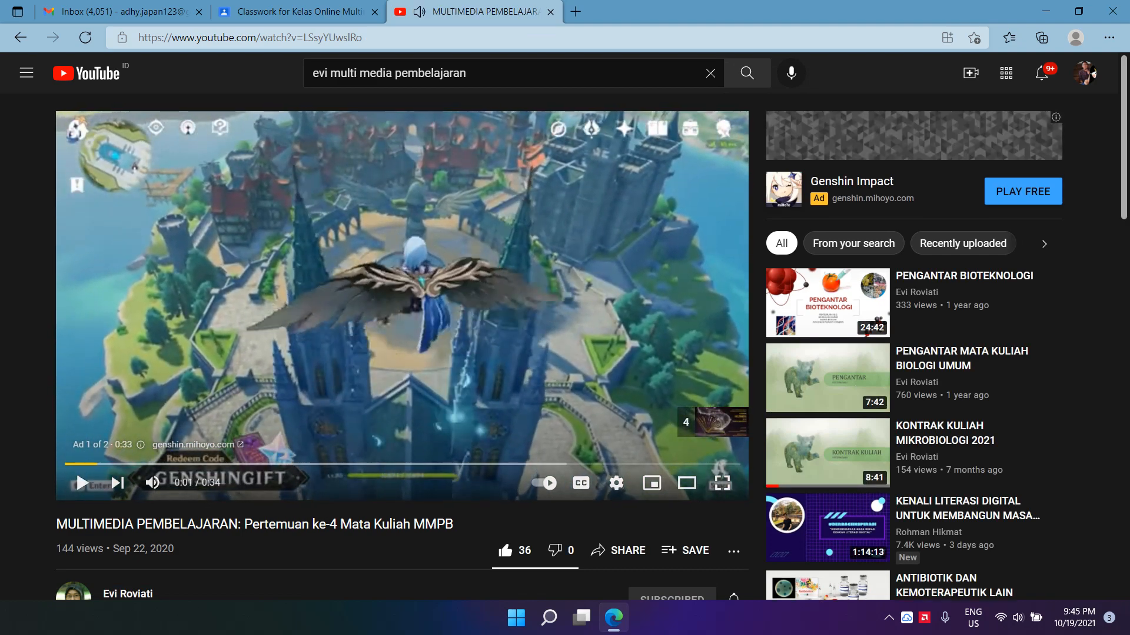
Copy the web address of the open video "MULTIMEDIA PEMBELAJARAN: Pertemuan ke-4 Mata Kuliah MMPB"
{"action": "key", "text": "ctrl+l"}
{"action": "key", "text": "ctrl+c"}
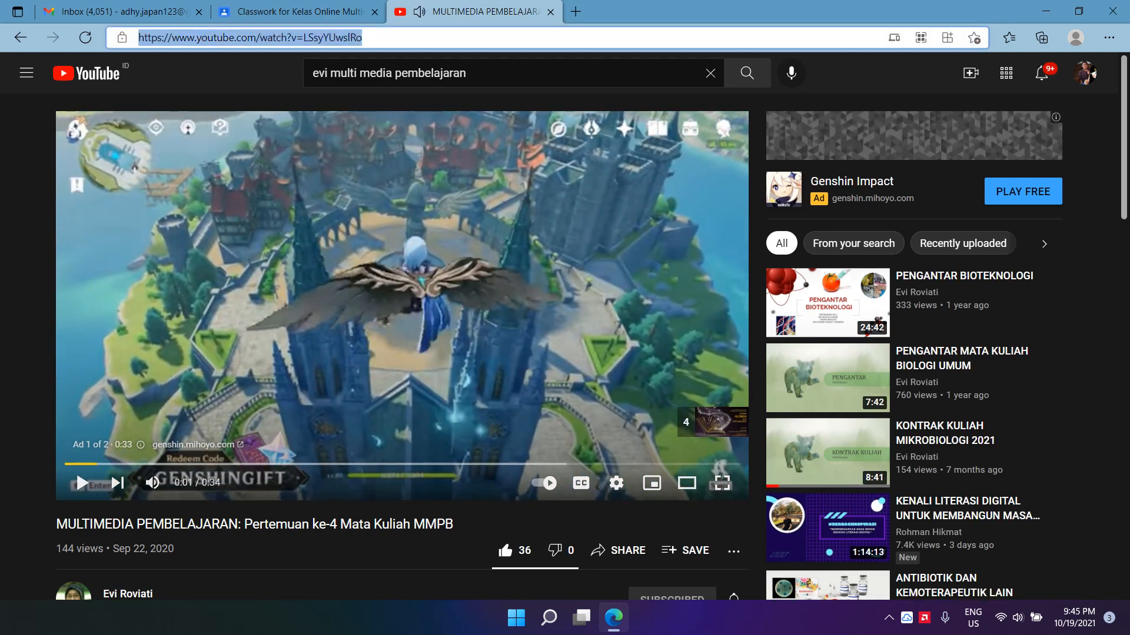
{"action": "right_click", "coordinate": [334, 37]}
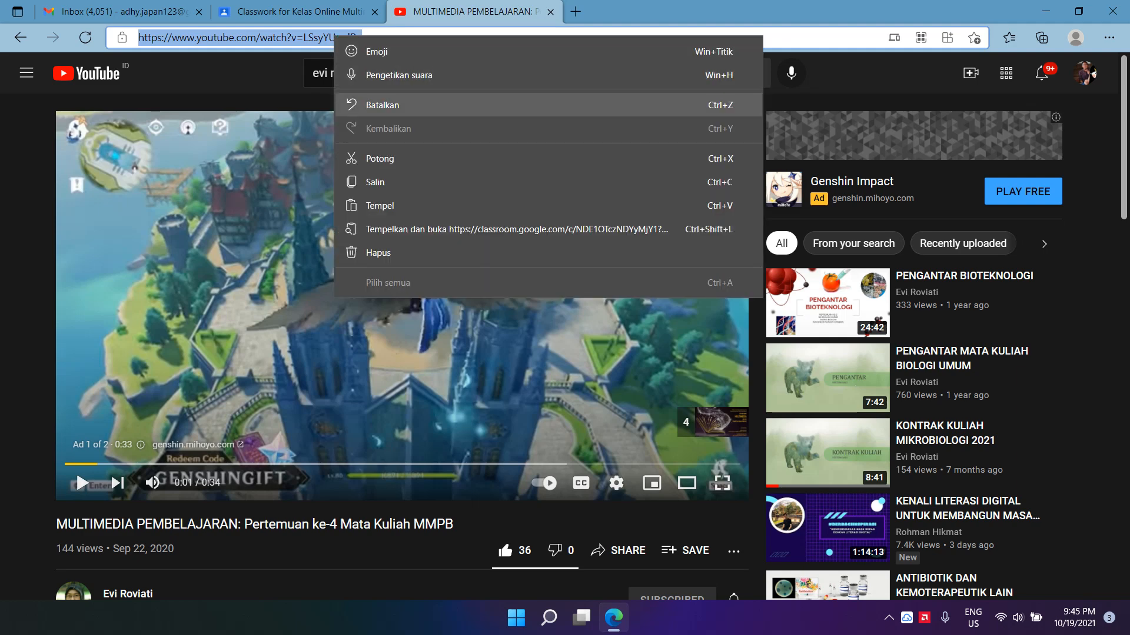
{"action": "left_click", "coordinate": [375, 182]}
Return to the material draft in Google Classroom and search for the YouTube video to insert, using the copied address
{"action": "left_click", "coordinate": [298, 12]}
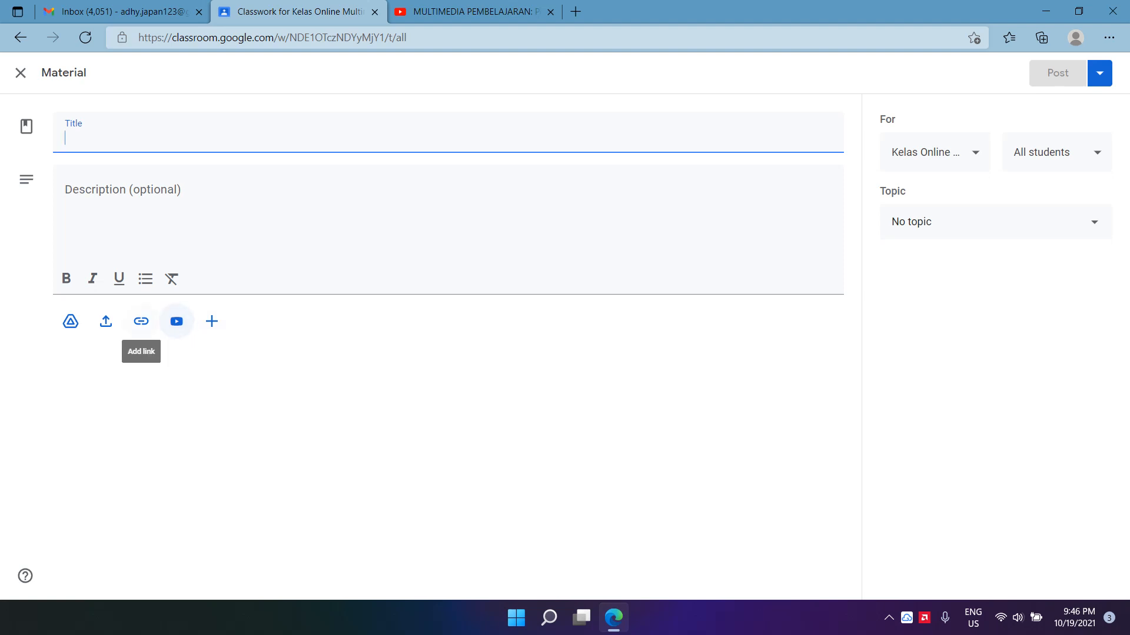
{"action": "left_click", "coordinate": [176, 321]}
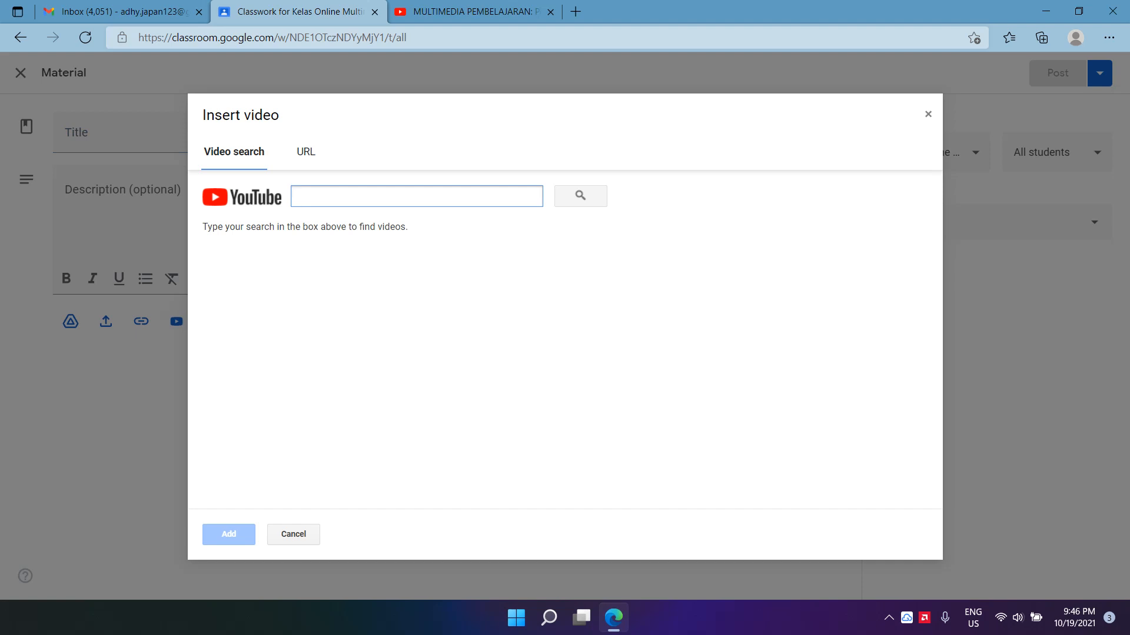
{"action": "right_click", "coordinate": [313, 195]}
{"action": "left_click", "coordinate": [359, 363]}
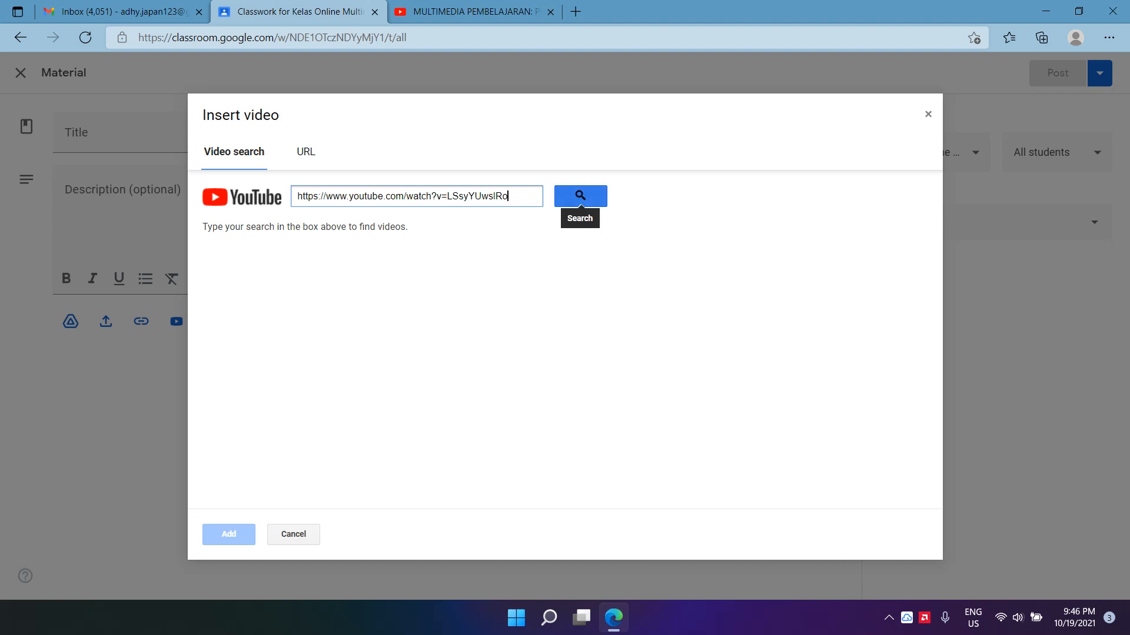
{"action": "left_click", "coordinate": [581, 196]}
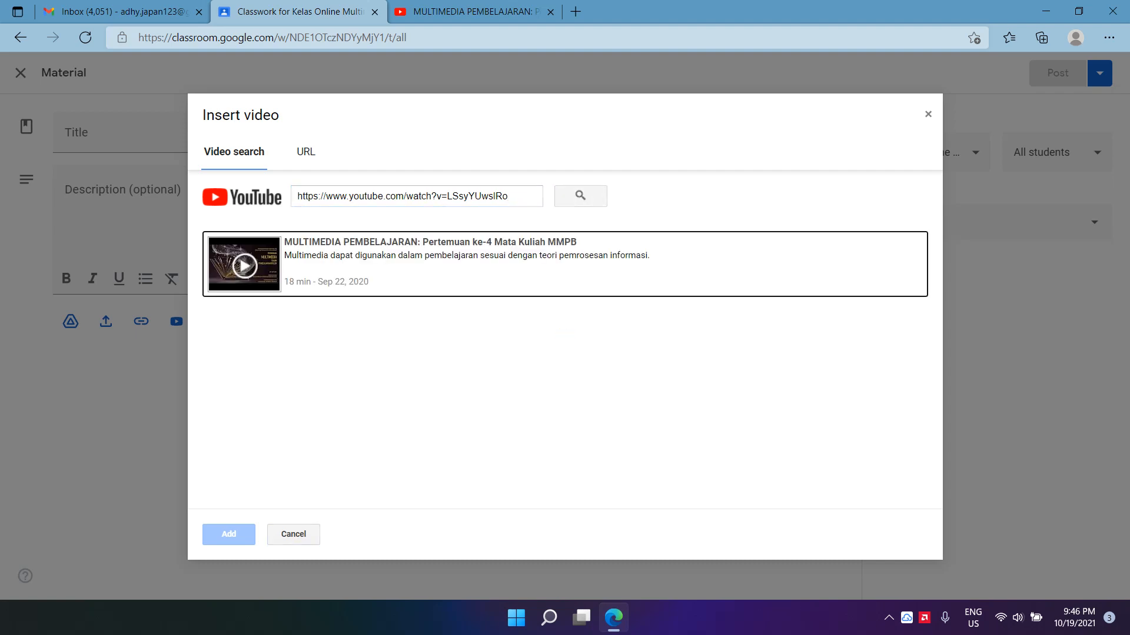
Check the video's title on its YouTube page, and add the matching video found in Classroom to the material
{"action": "left_click", "coordinate": [476, 12]}
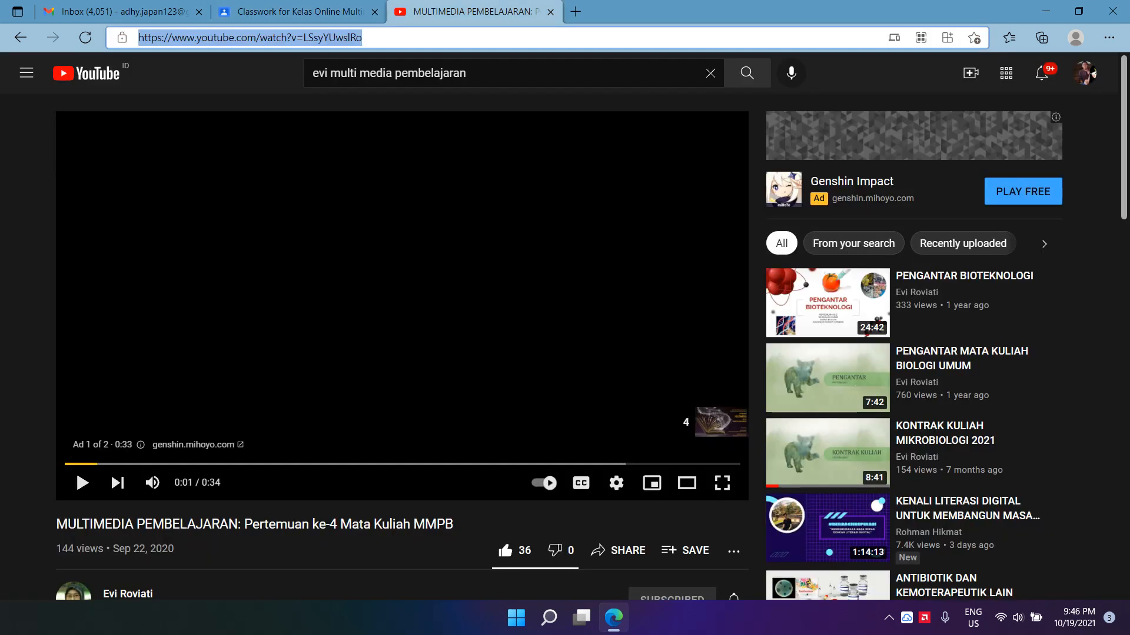
{"action": "scroll", "coordinate": [402, 353], "scroll_direction": "down", "scroll_amount": 5}
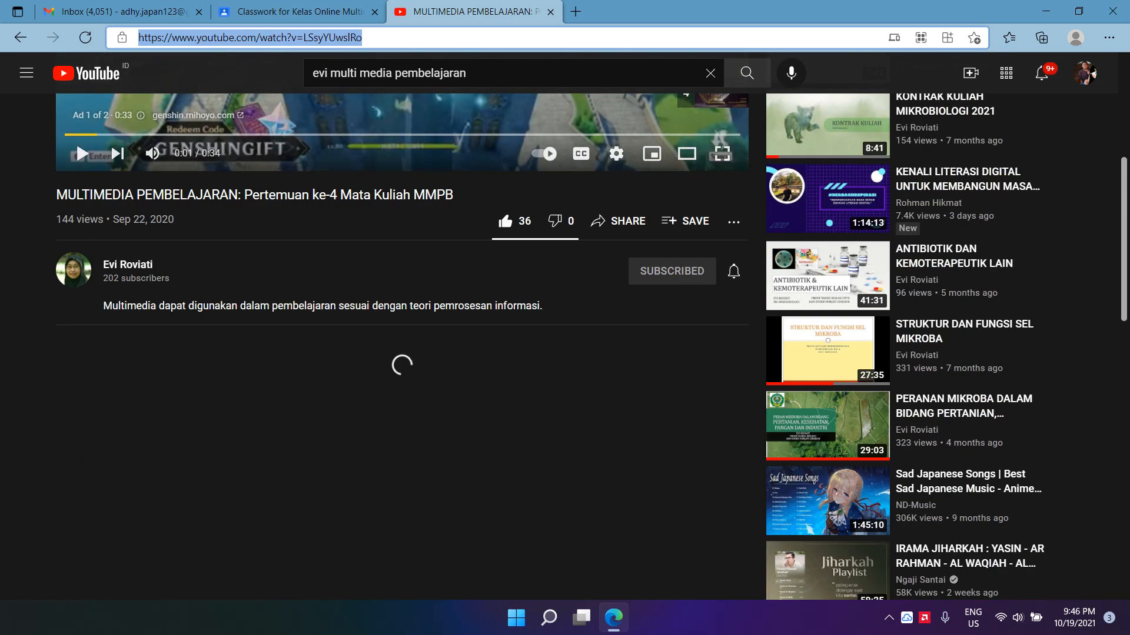
{"action": "left_click_drag", "start_coordinate": [56, 195], "coordinate": [453, 194]}
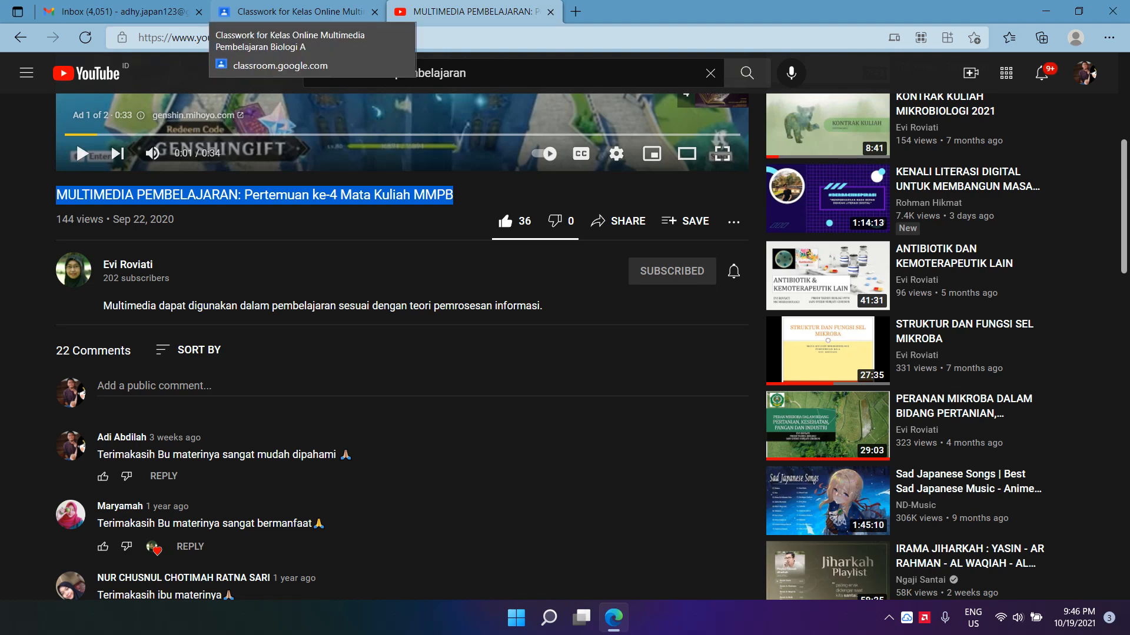
{"action": "left_click", "coordinate": [291, 11]}
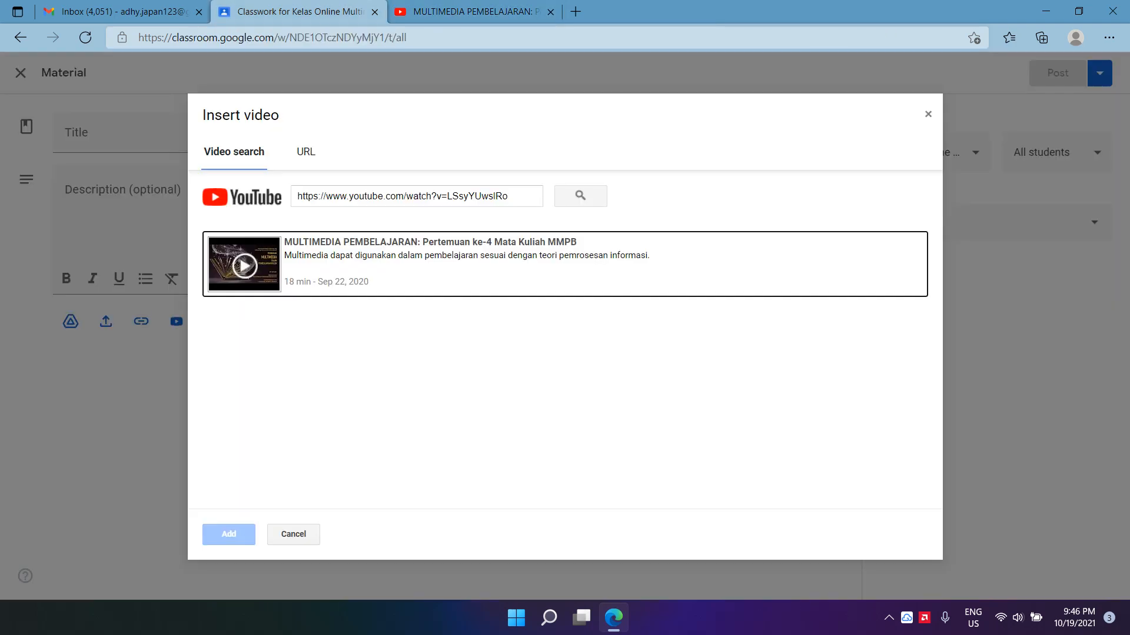
{"action": "left_click", "coordinate": [565, 264]}
{"action": "left_click", "coordinate": [229, 534]}
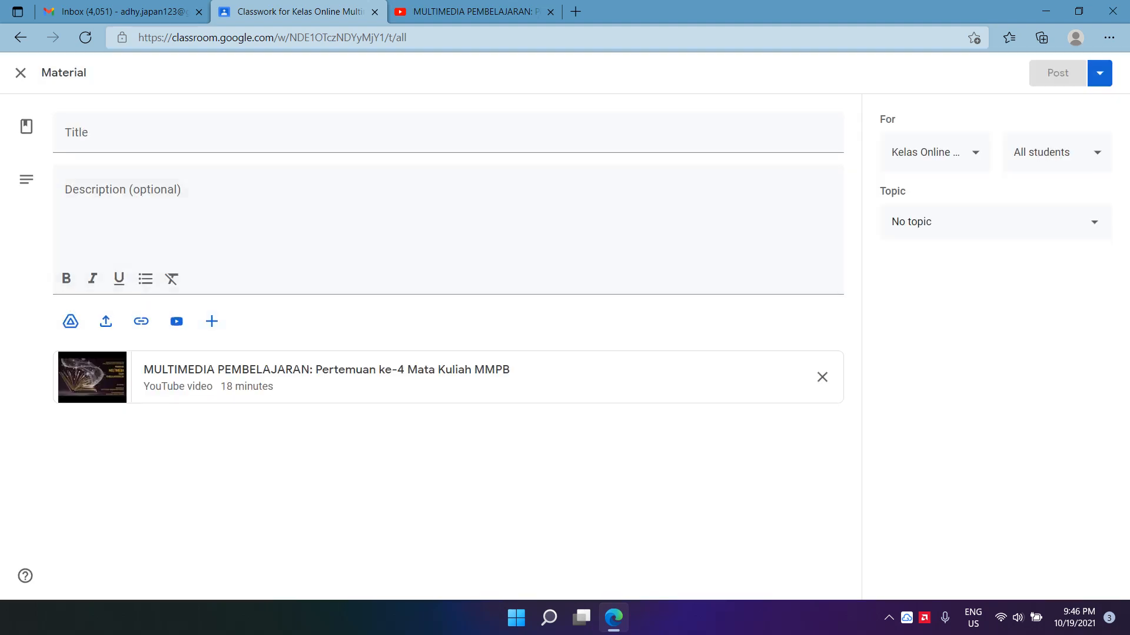
Title the material "Multimedia Pembelajaran"
{"action": "left_click", "coordinate": [147, 133]}
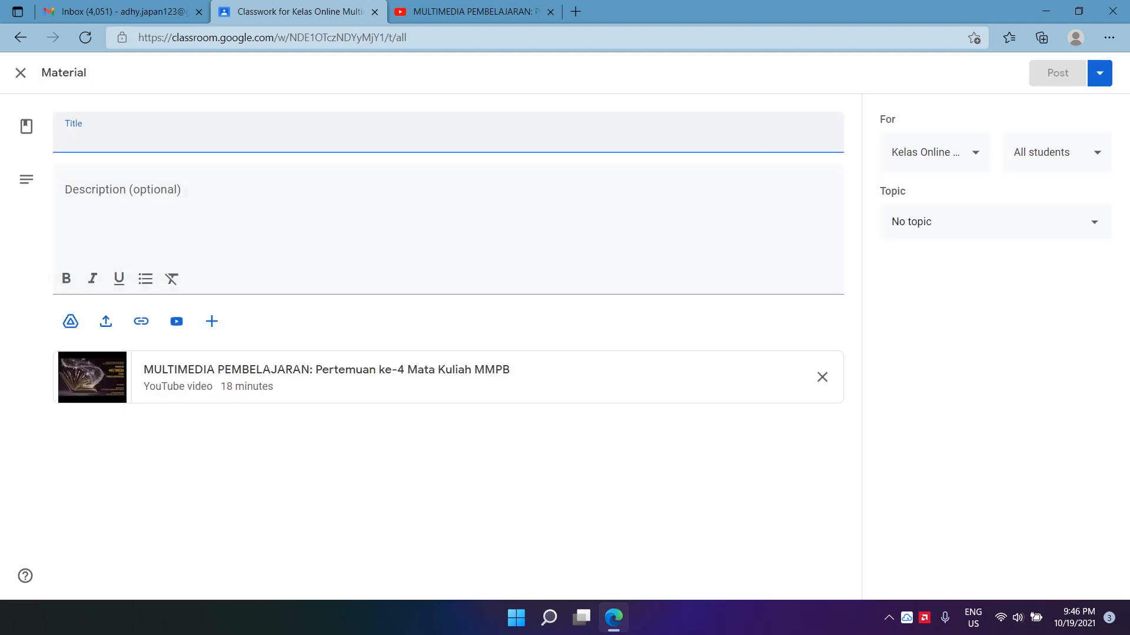
{"action": "type", "text": "Multimedia"}
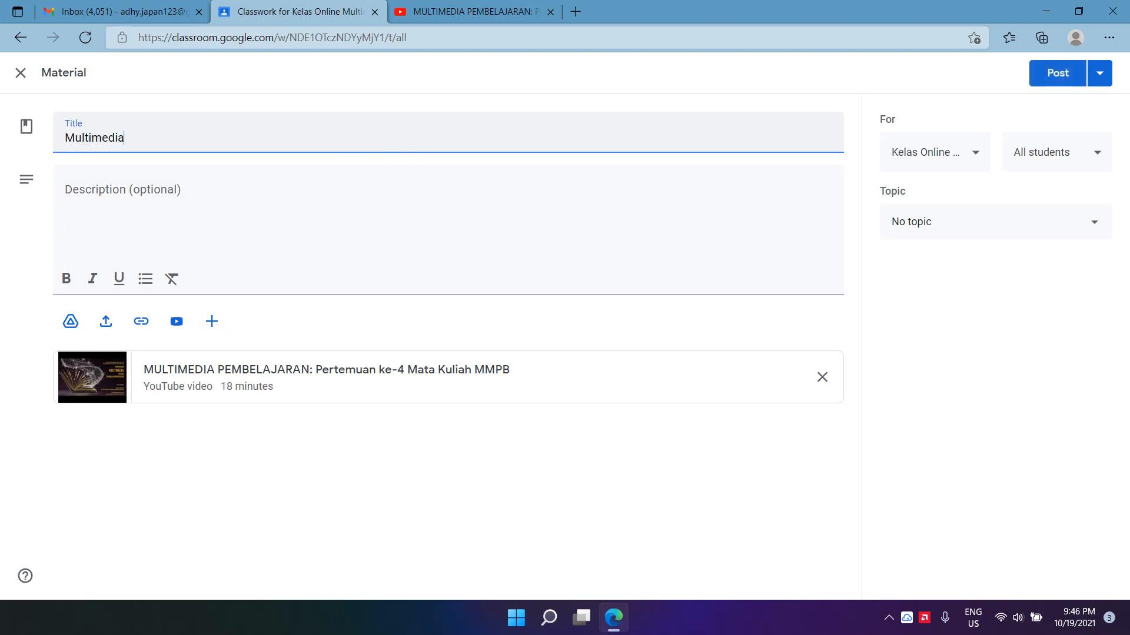
{"action": "type", "text": " Pe,m"}
{"action": "key", "text": "BackSpace"}
{"action": "key", "text": "BackSpace"}
{"action": "type", "text": "mb"}
{"action": "type", "text": "lajaran"}
Enter the description "Silahkan disimak baik-baik mengenai penjelasan multimedia pembelajaran" and post the material
{"action": "left_click", "coordinate": [122, 191]}
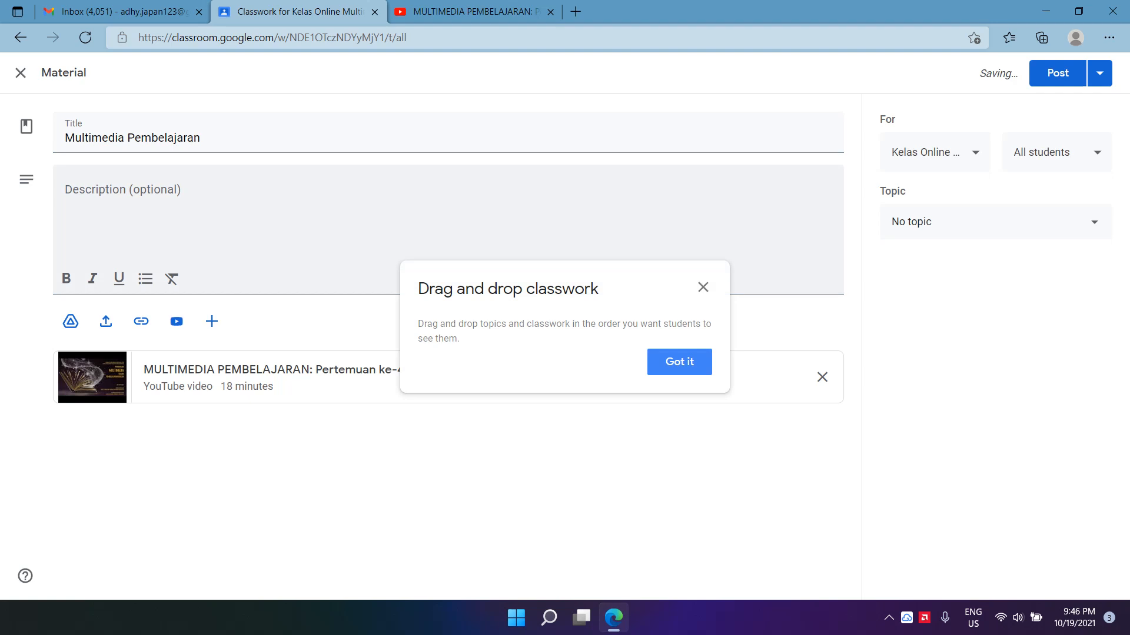
{"action": "left_click", "coordinate": [680, 362]}
{"action": "type", "text": "Si"}
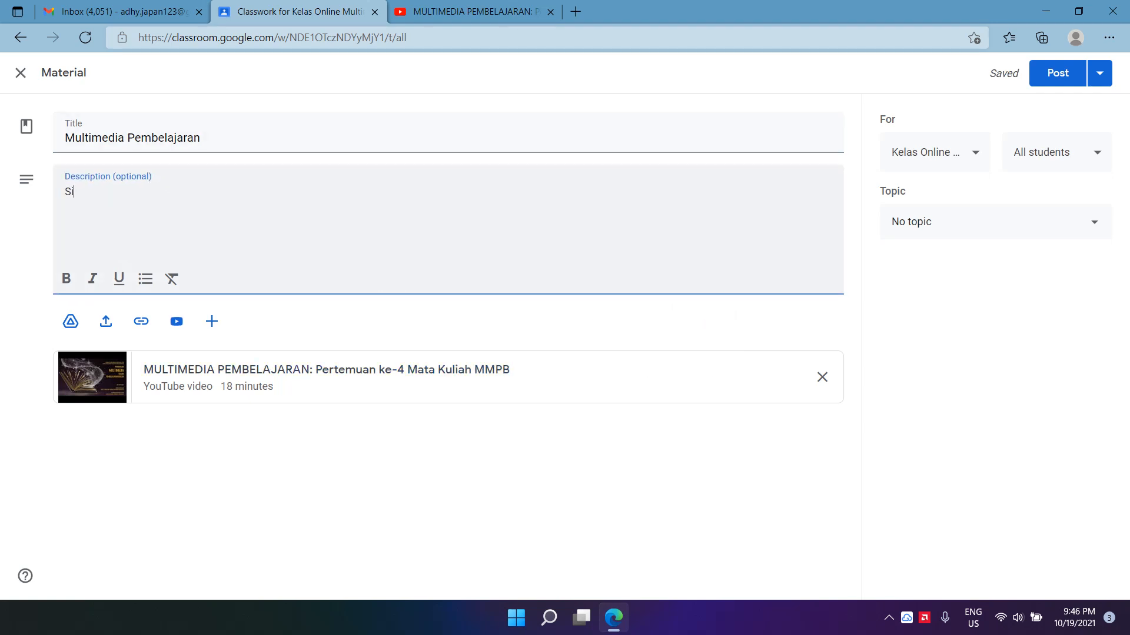
{"action": "type", "text": "lahkan disimak baik-baik "}
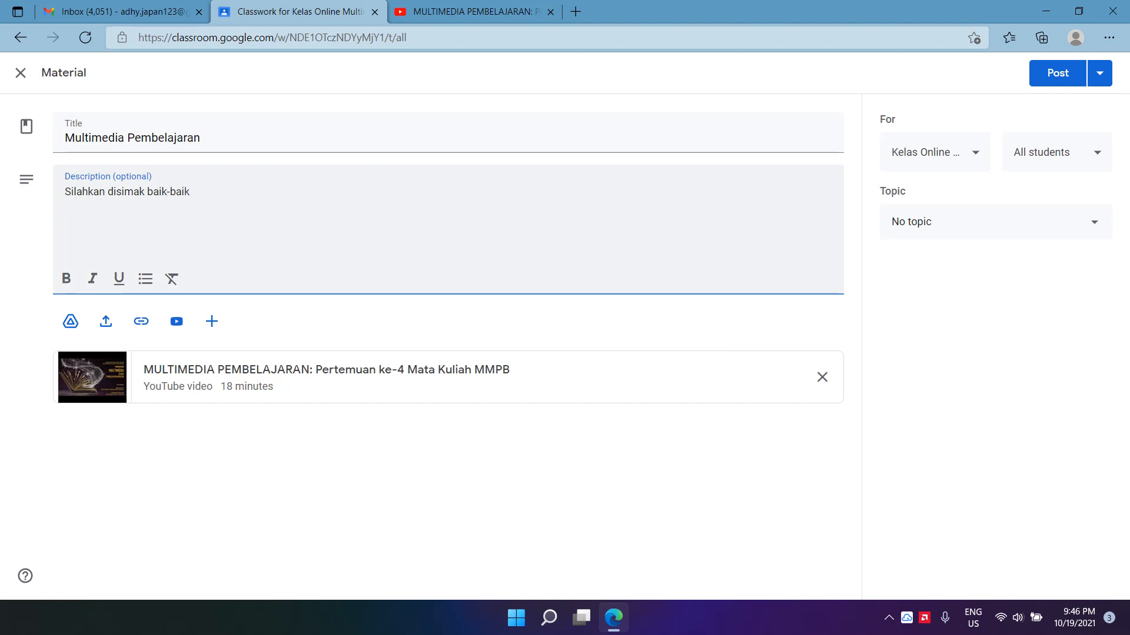
{"action": "type", "text": "mengenai penjelasan "}
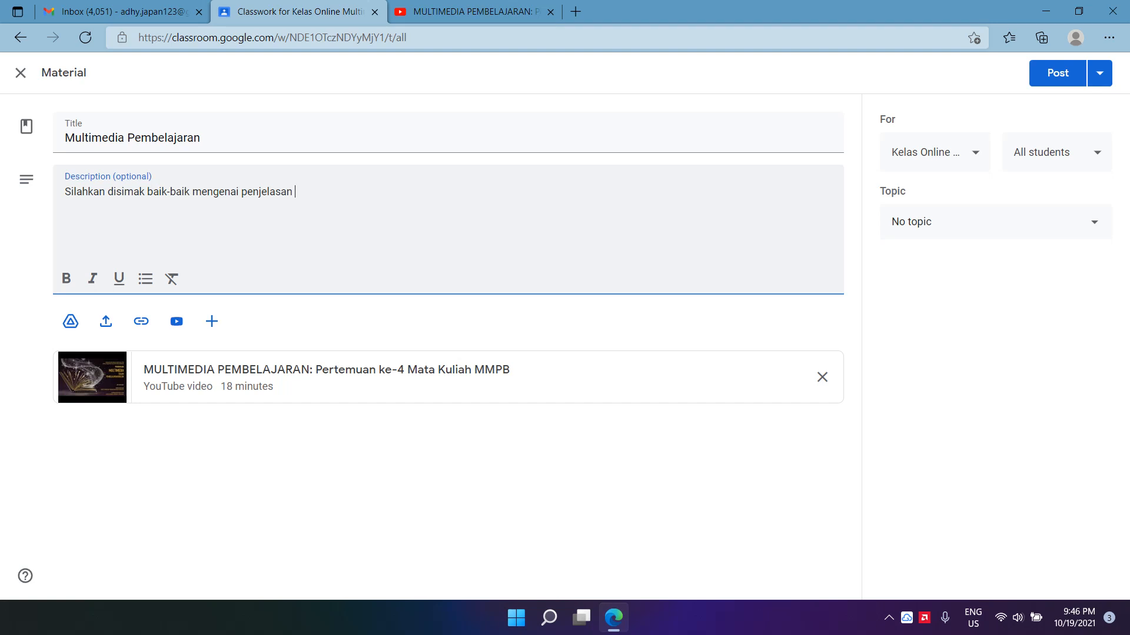
{"action": "type", "text": "multimedia pembelajaran"}
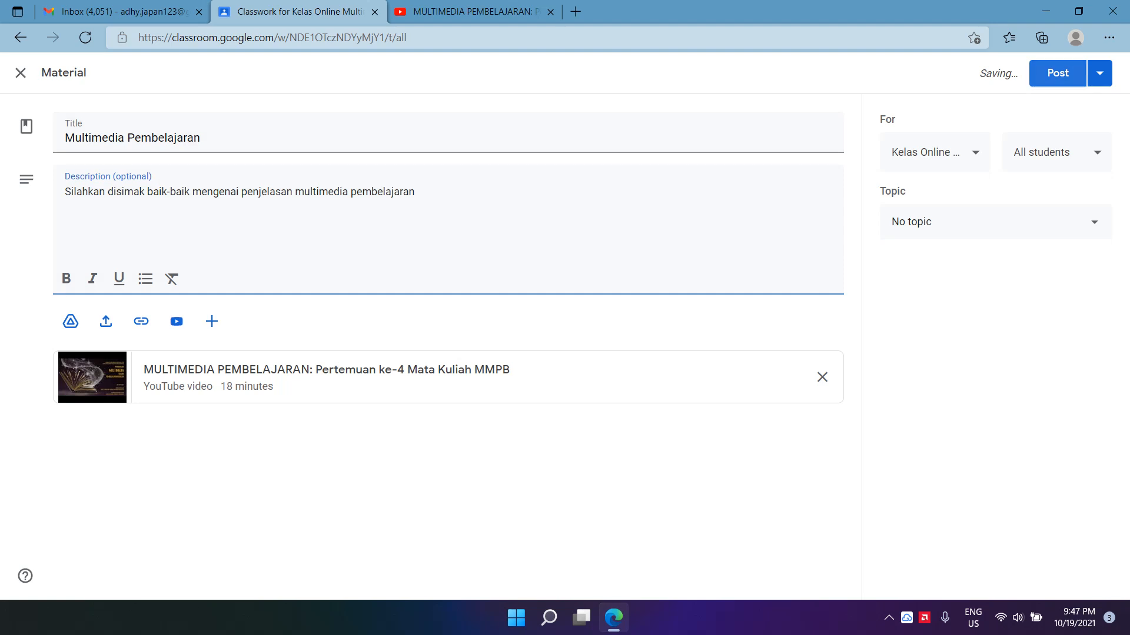
{"action": "left_click", "coordinate": [1058, 73]}
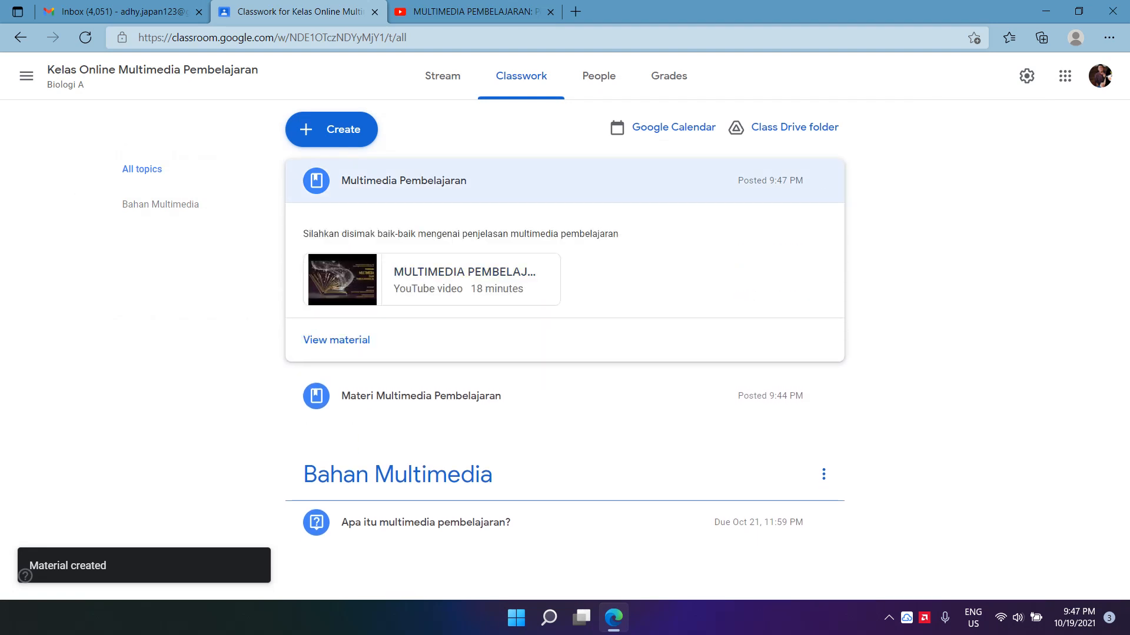
Review the posted material's description and attached video, and view the material on its own page
{"action": "left_click_drag", "start_coordinate": [308, 233], "coordinate": [419, 234]}
{"action": "left_click", "coordinate": [471, 235]}
{"action": "left_click_drag", "start_coordinate": [598, 234], "coordinate": [532, 273]}
{"action": "left_click", "coordinate": [329, 238]}
{"action": "left_click", "coordinate": [588, 274]}
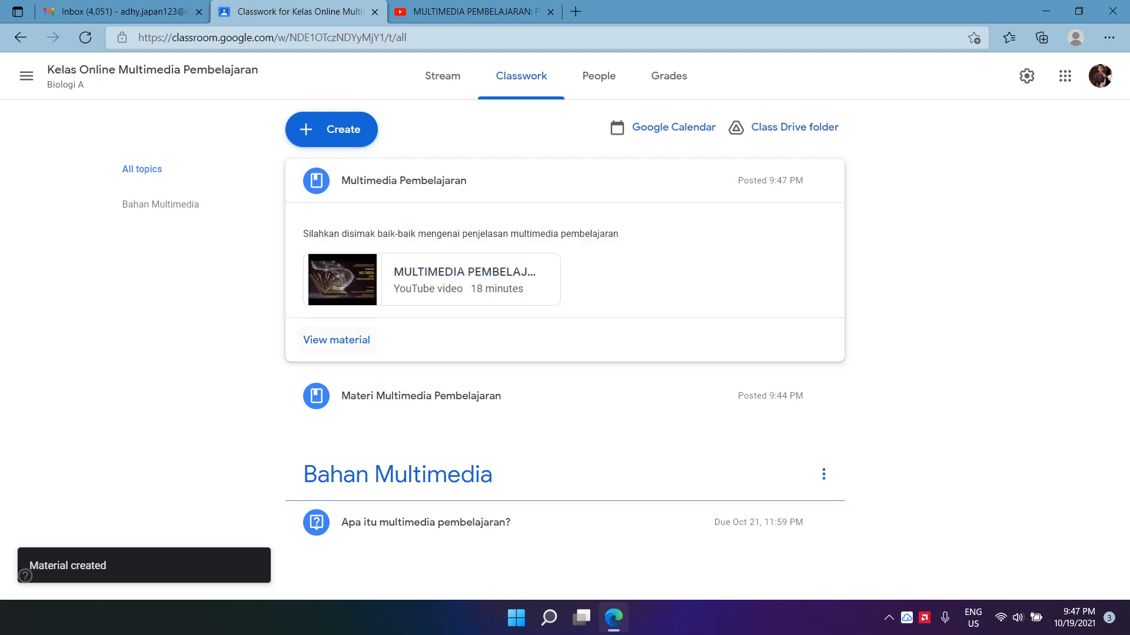
{"action": "left_click", "coordinate": [336, 340]}
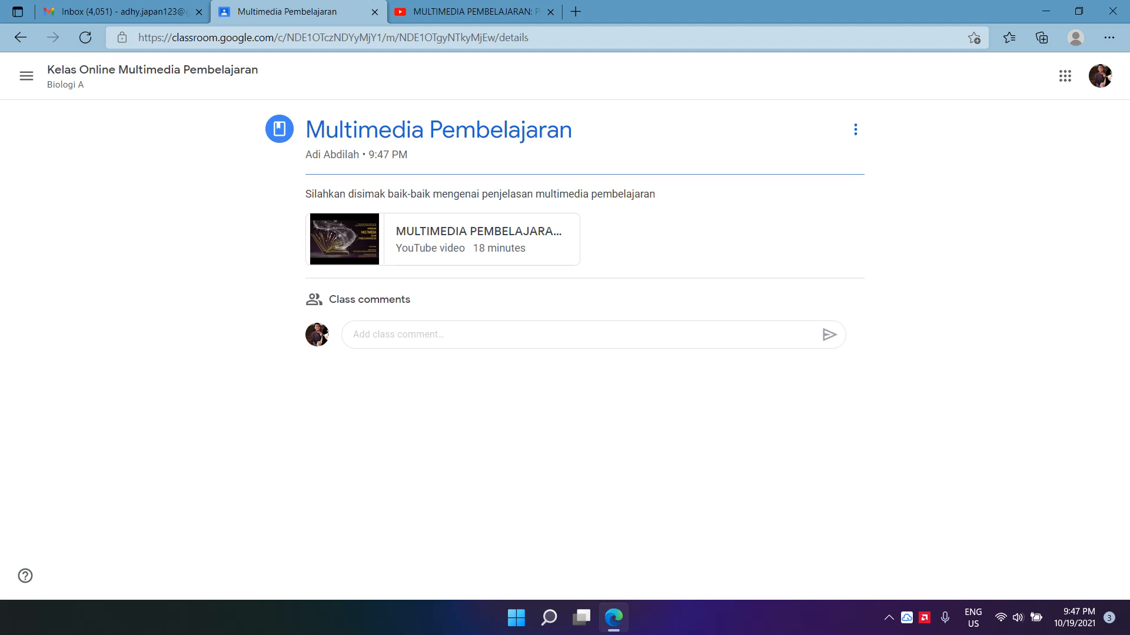
Look at the stream of the class Kelas Online Multimedia Pembelajaran, and return to its classwork list
{"action": "left_click", "coordinate": [23, 75]}
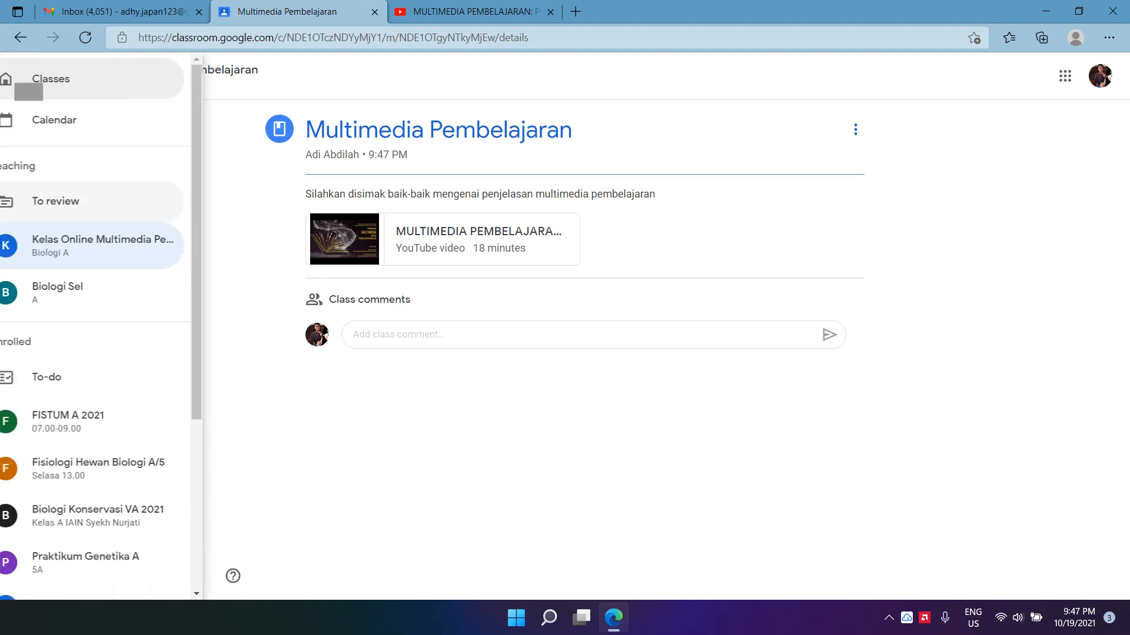
{"action": "left_click", "coordinate": [123, 242]}
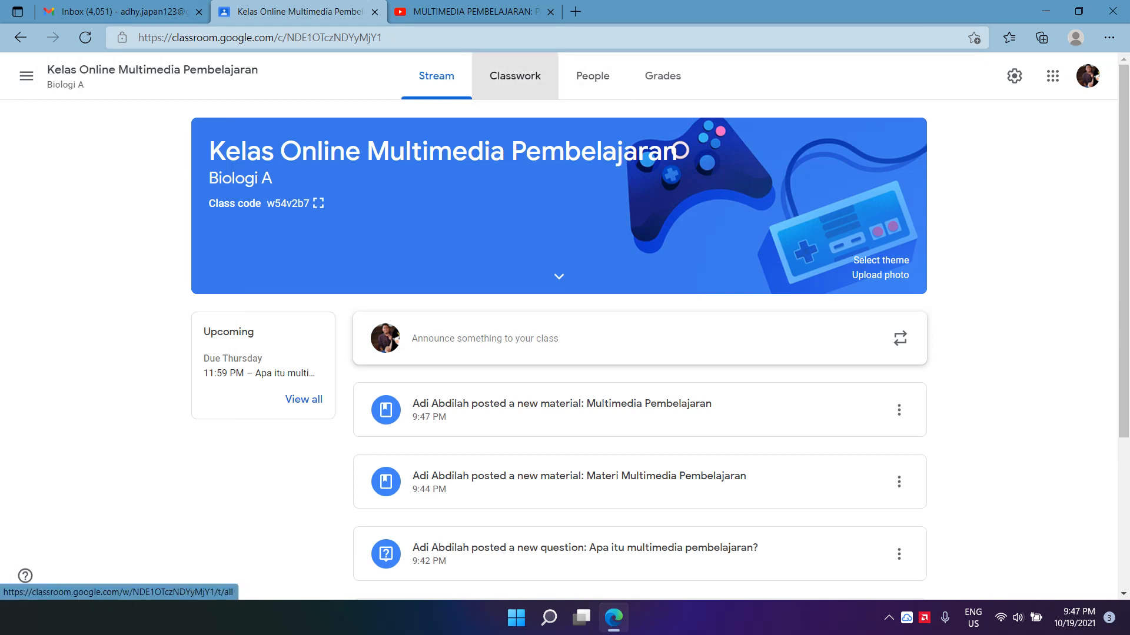
{"action": "left_click", "coordinate": [515, 75]}
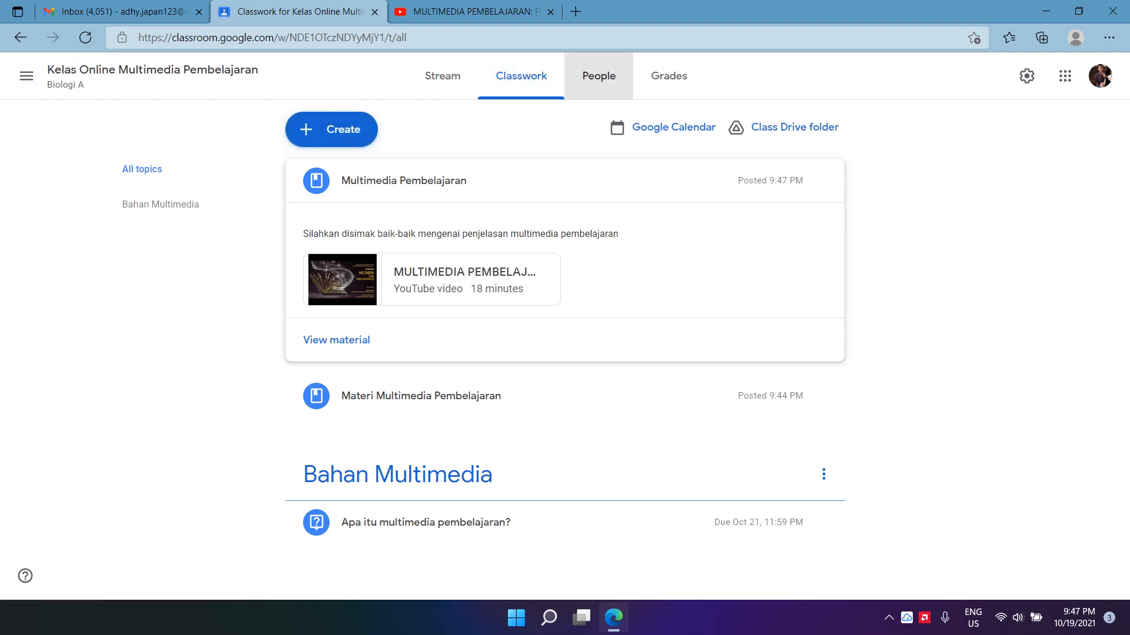
{"action": "left_click", "coordinate": [598, 76]}
{"action": "left_click", "coordinate": [521, 75]}
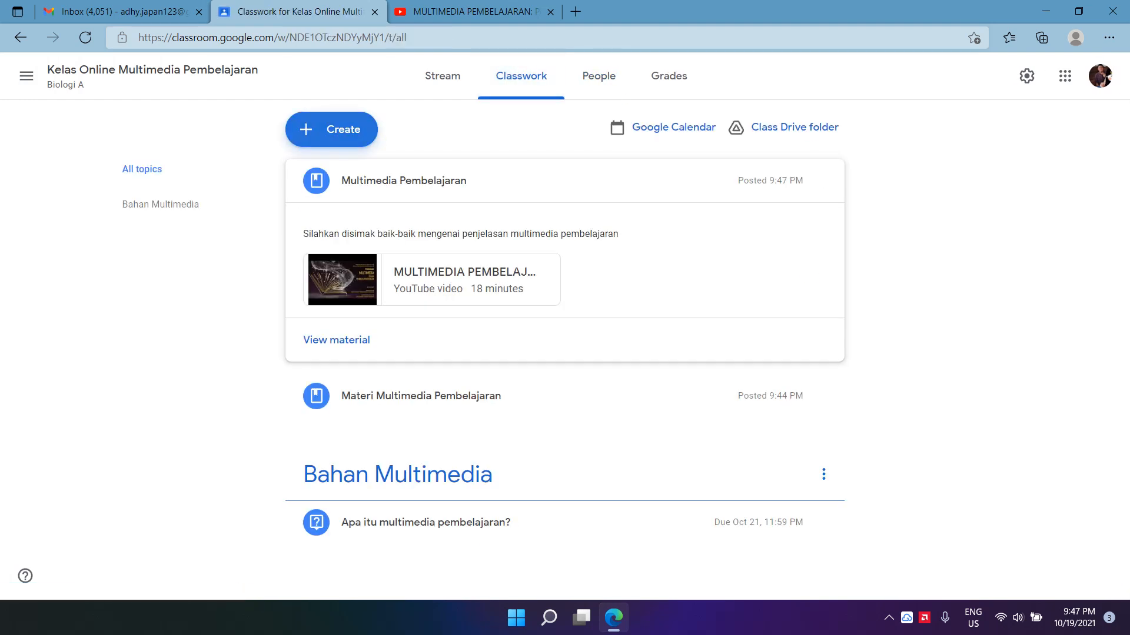
Create a new classwork question with the question text "Absensi Pertemuan ke-1"
{"action": "left_click", "coordinate": [332, 129]}
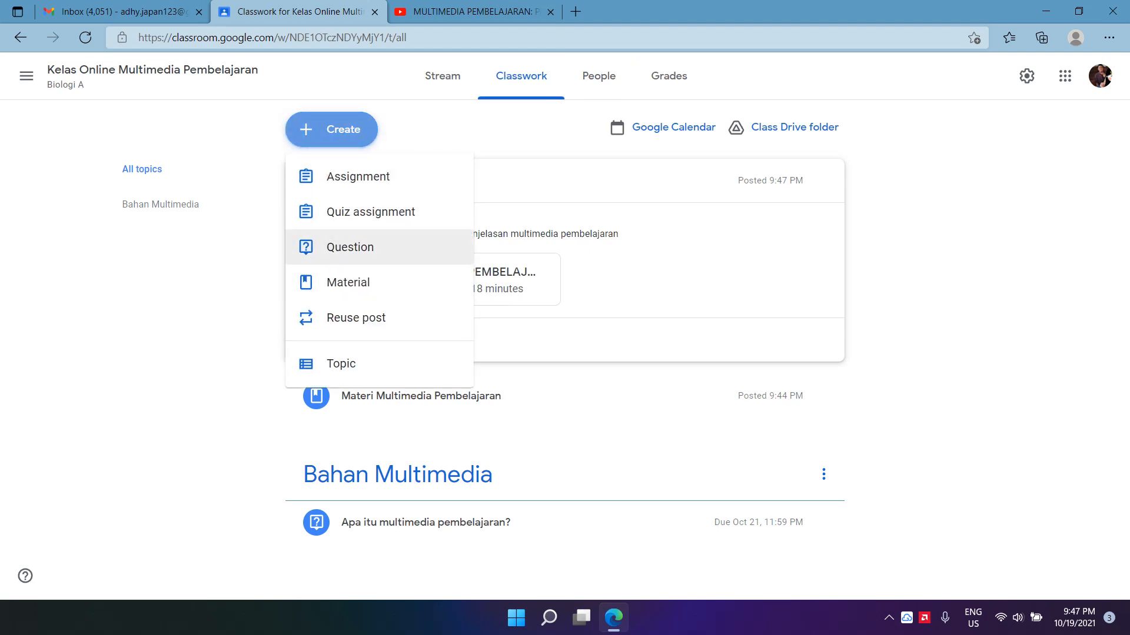
{"action": "left_click", "coordinate": [350, 247]}
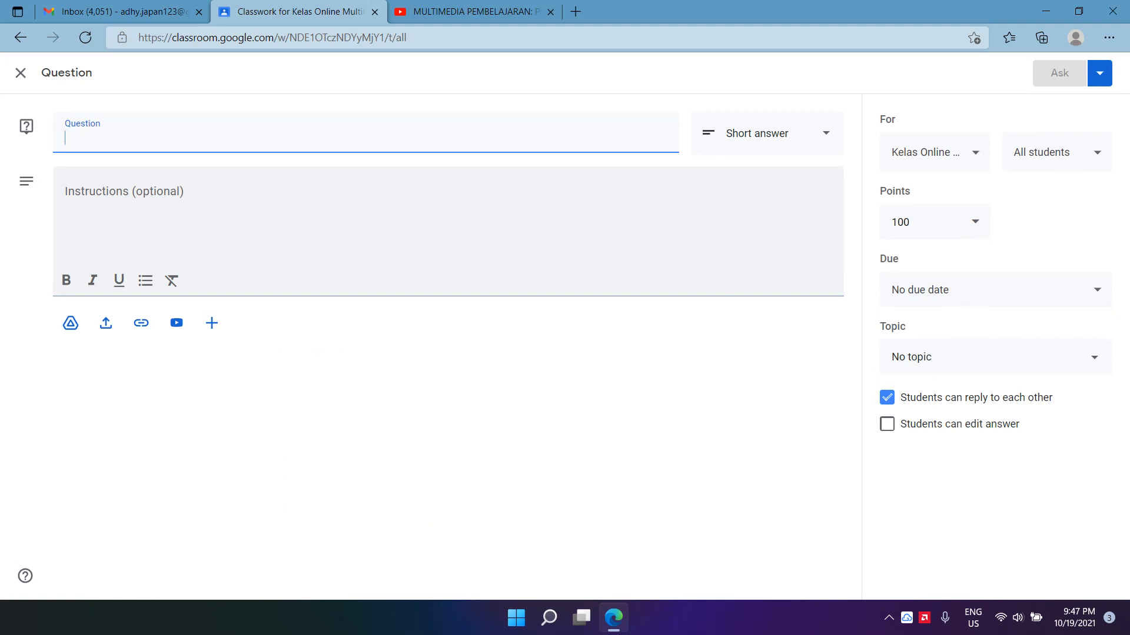
{"action": "type", "text": "Absensi P"}
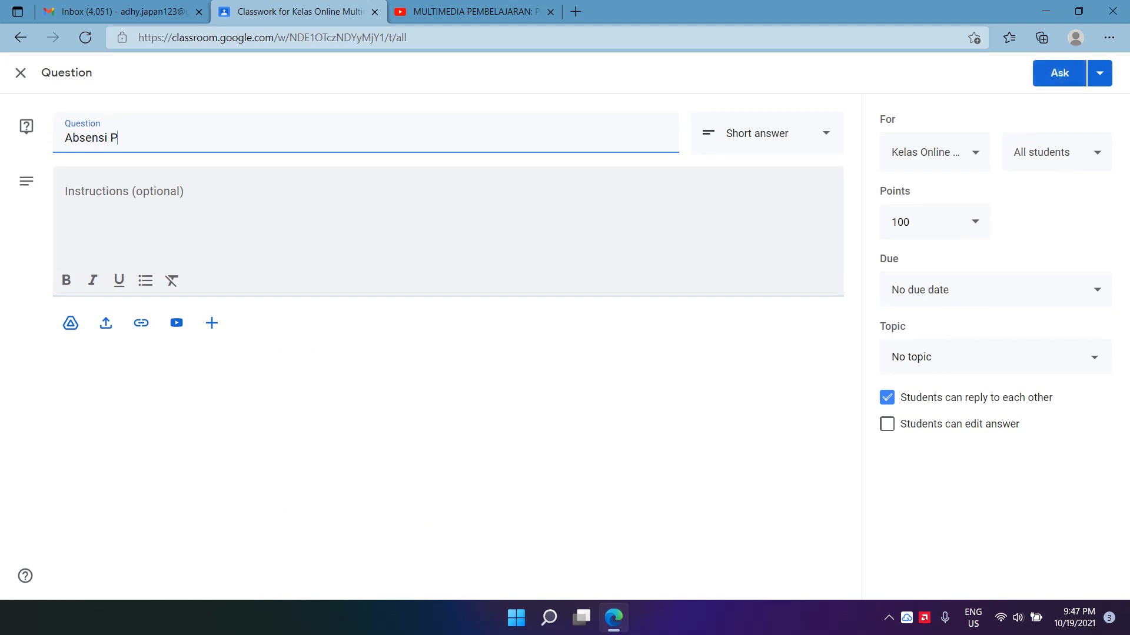
{"action": "type", "text": "ertemuan ke-1"}
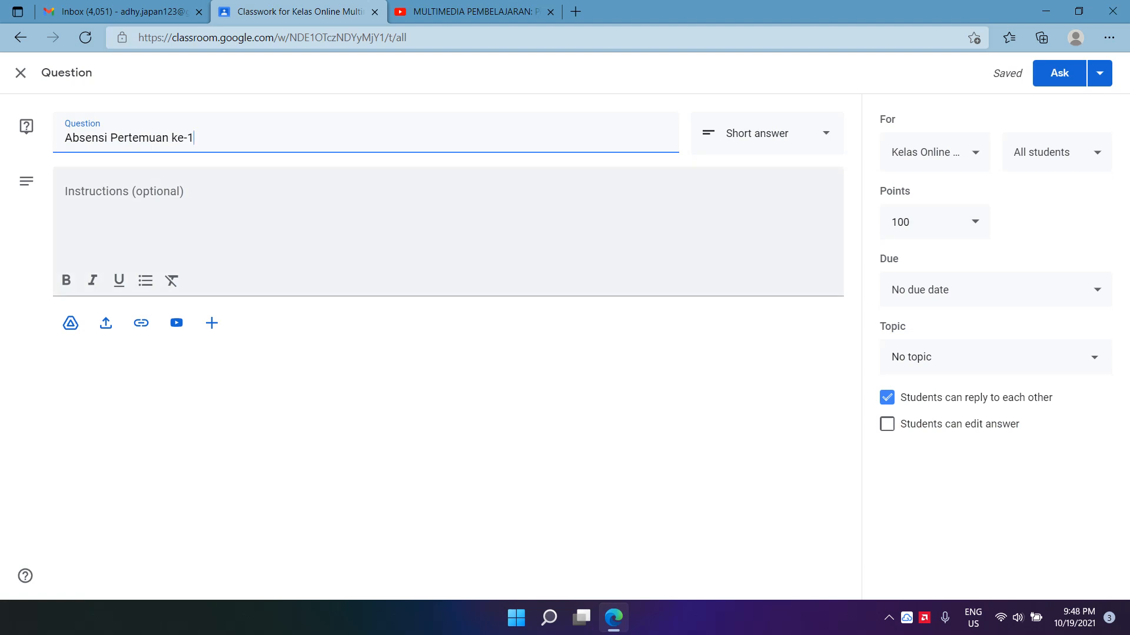
{"action": "left_click", "coordinate": [235, 206]}
Make the attendance question multiple choice with the options "Hadir", "Tidak Hadir" and "Izin"
{"action": "left_click", "coordinate": [767, 134]}
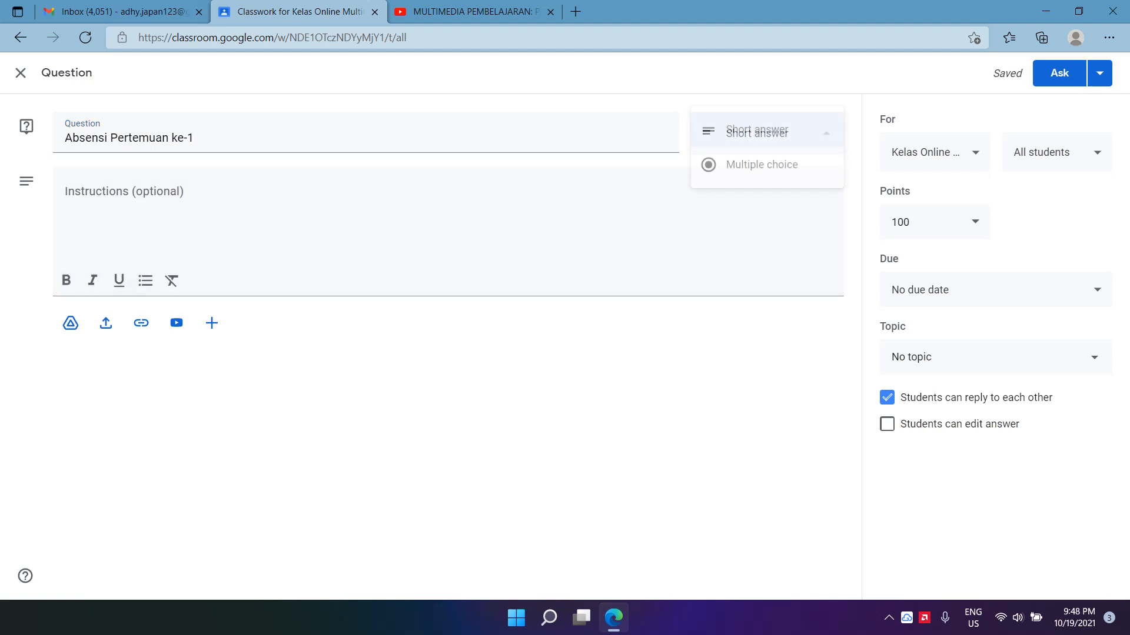
{"action": "left_click", "coordinate": [762, 164]}
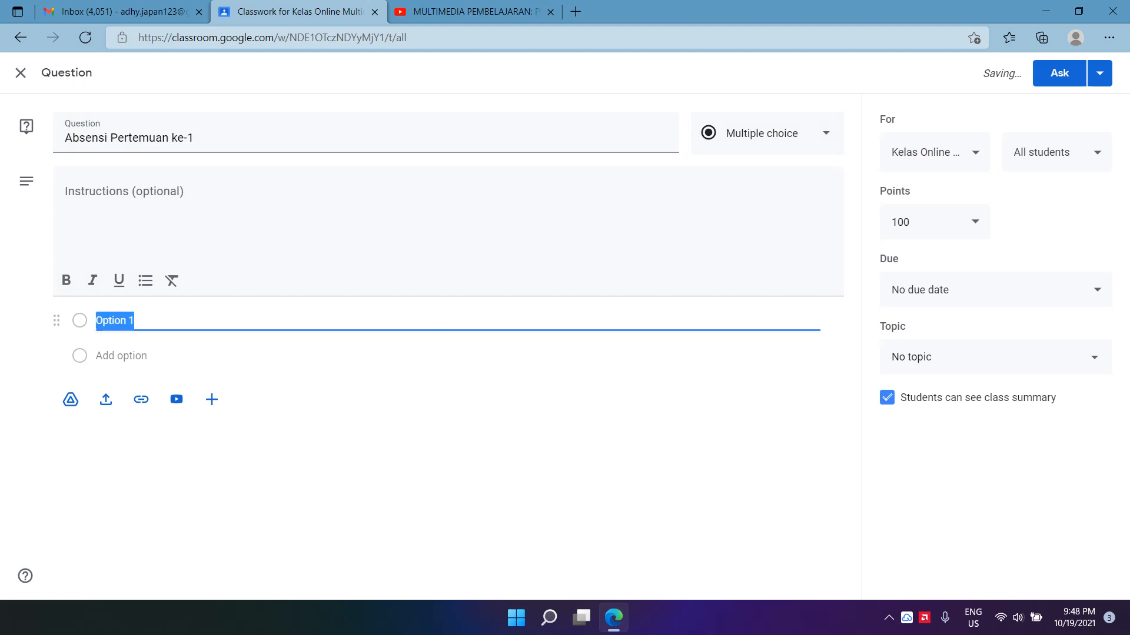
{"action": "type", "text": "Hadir"}
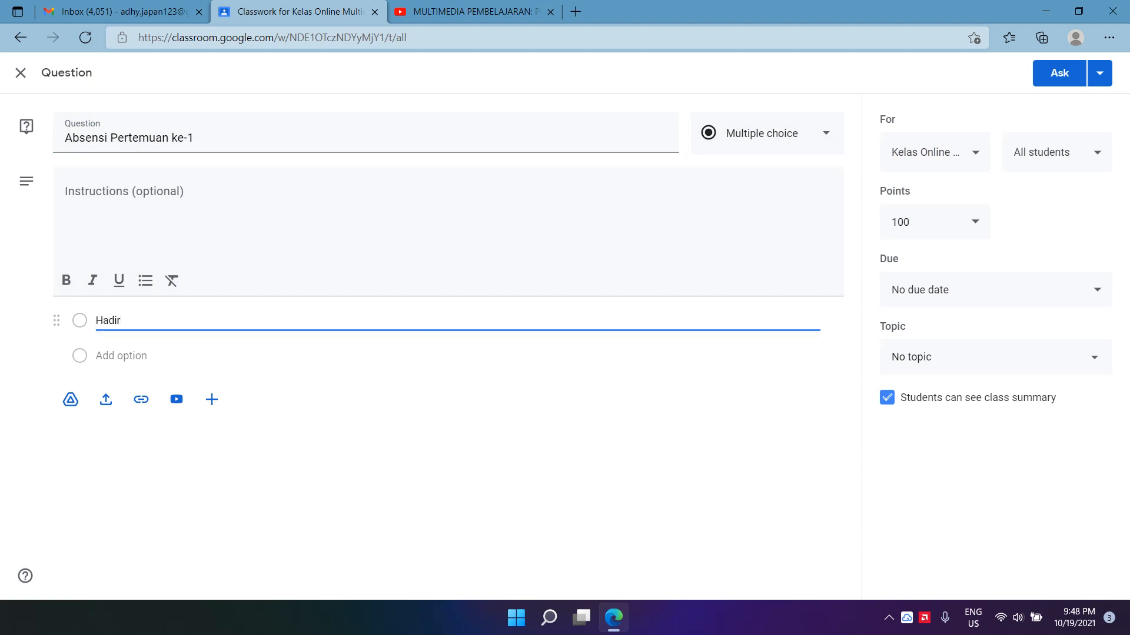
{"action": "key", "text": "Return"}
{"action": "type", "text": "Tida"}
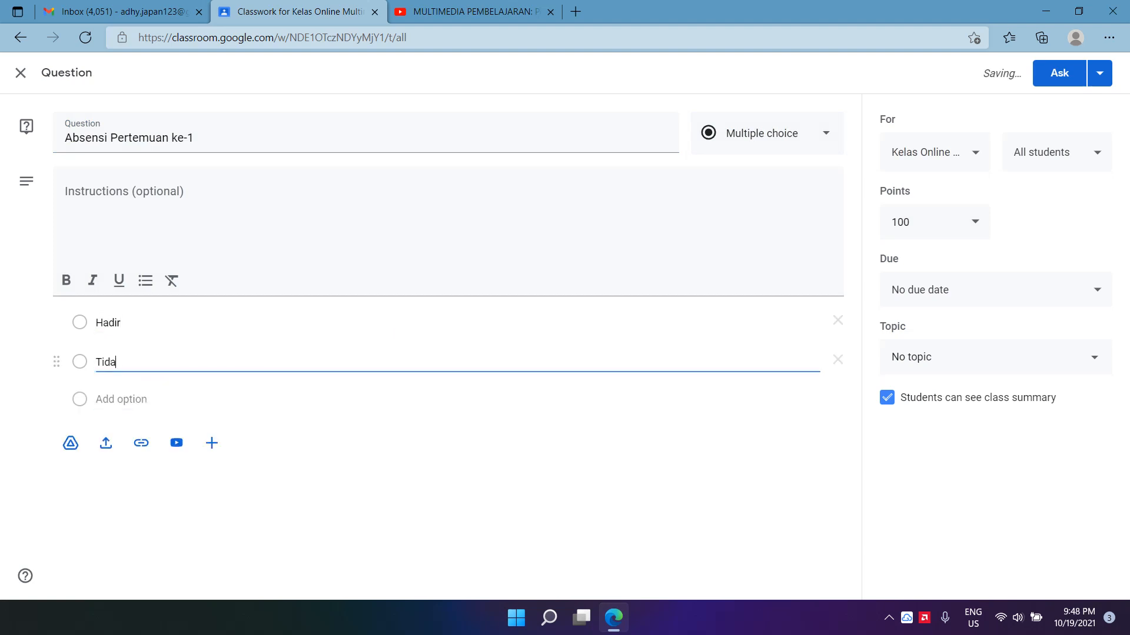
{"action": "type", "text": "k Hadir"}
{"action": "key", "text": "Return"}
{"action": "type", "text": "Izin"}
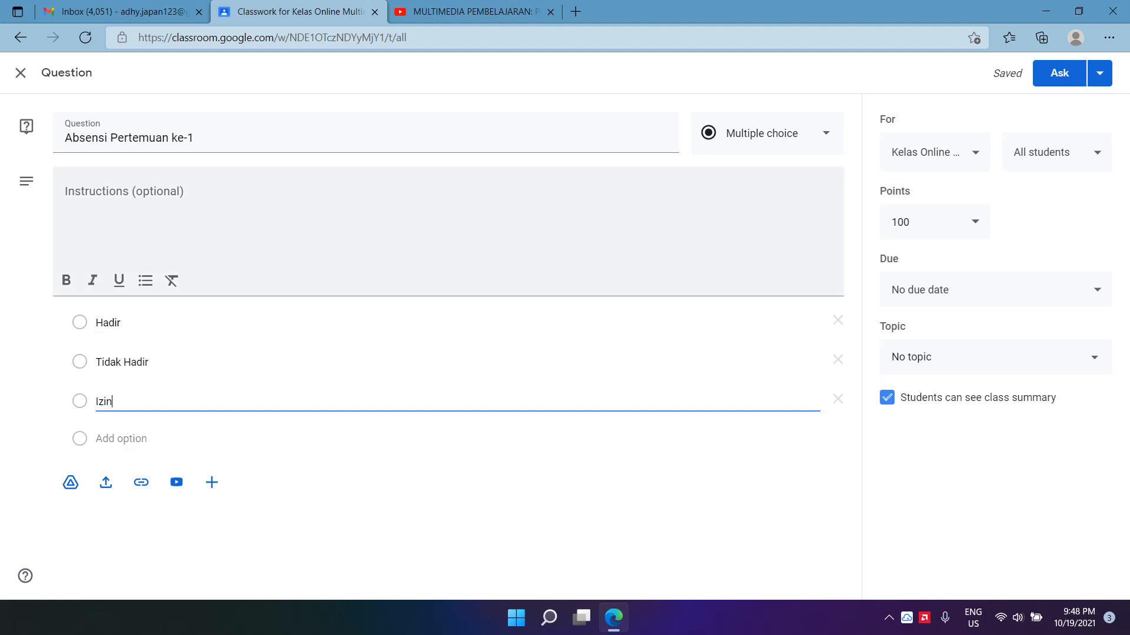
Set the attendance question's due date to Oct 21, 2021 at 11:59 PM
{"action": "left_click", "coordinate": [981, 290]}
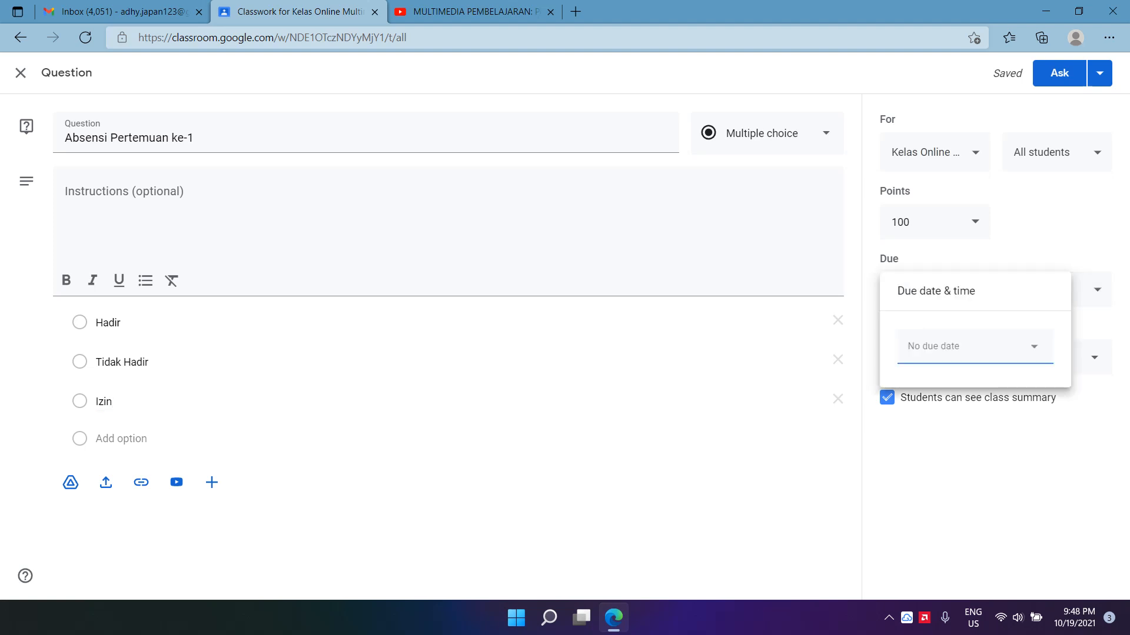
{"action": "left_click", "coordinate": [1017, 346]}
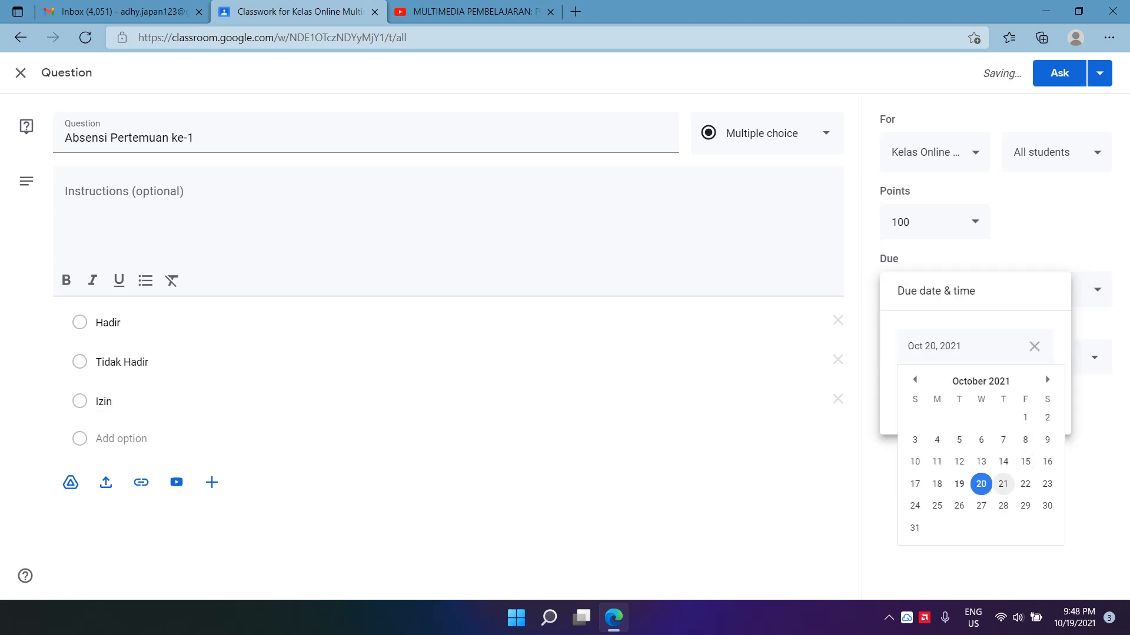
{"action": "left_click", "coordinate": [1003, 484]}
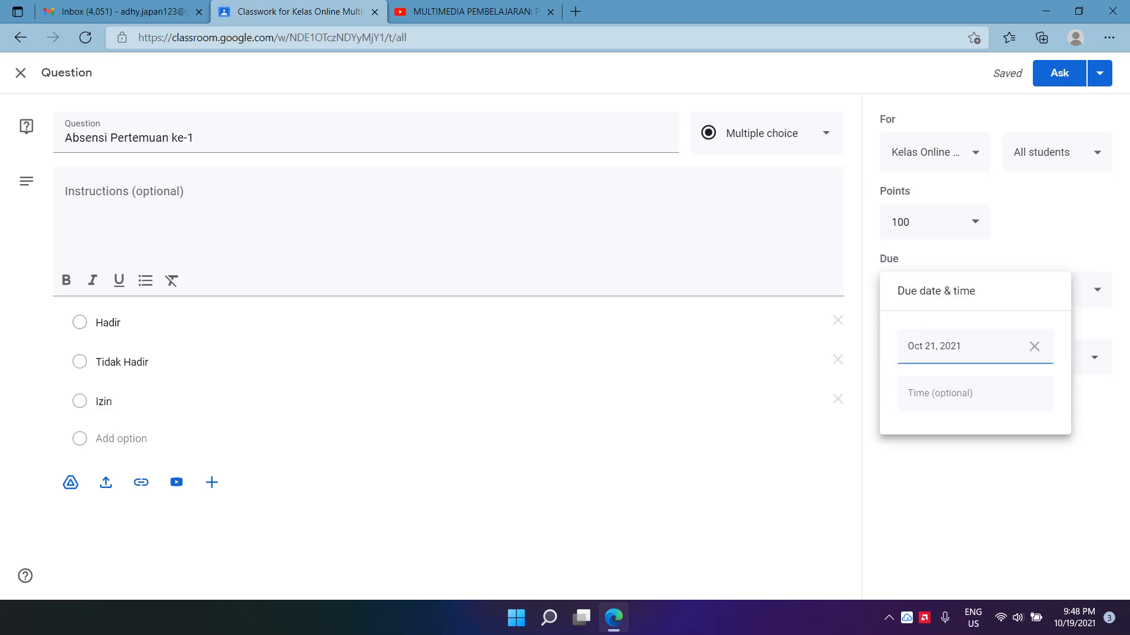
{"action": "key", "text": "Tab"}
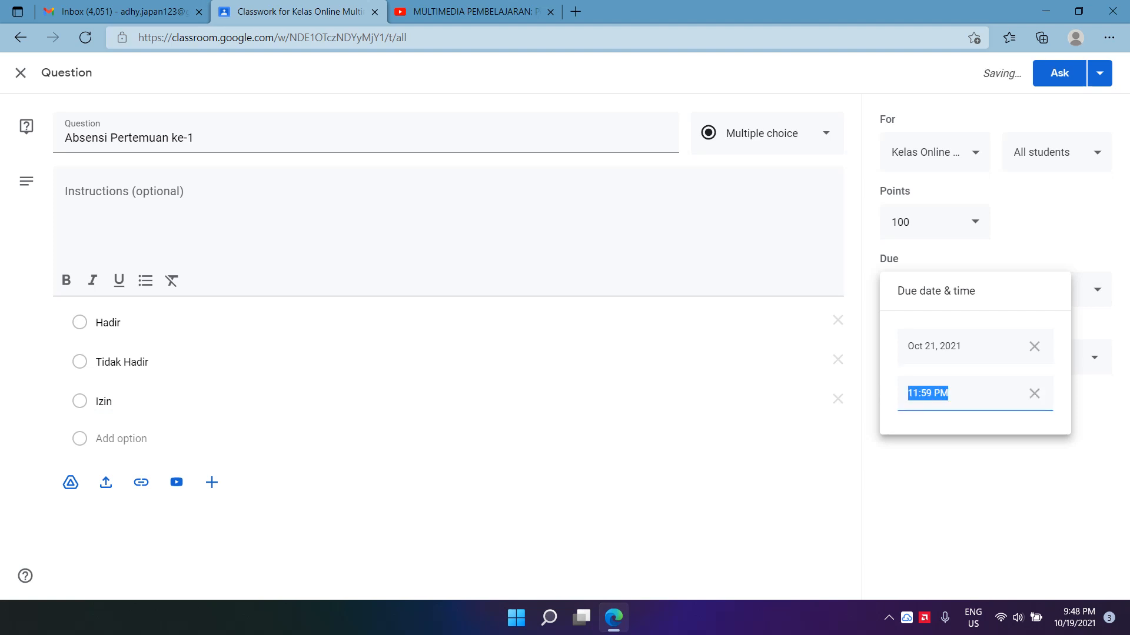
{"action": "key", "text": "Escape"}
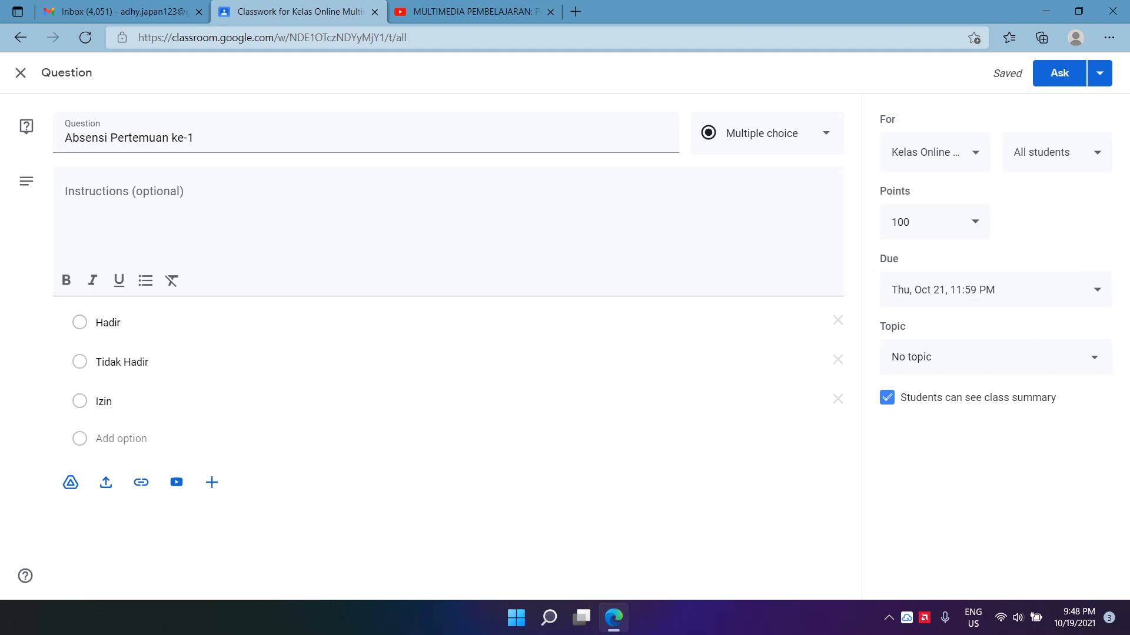
Assign the attendance question to a new topic named "Absensi" and post it to the class
{"action": "left_click", "coordinate": [994, 356]}
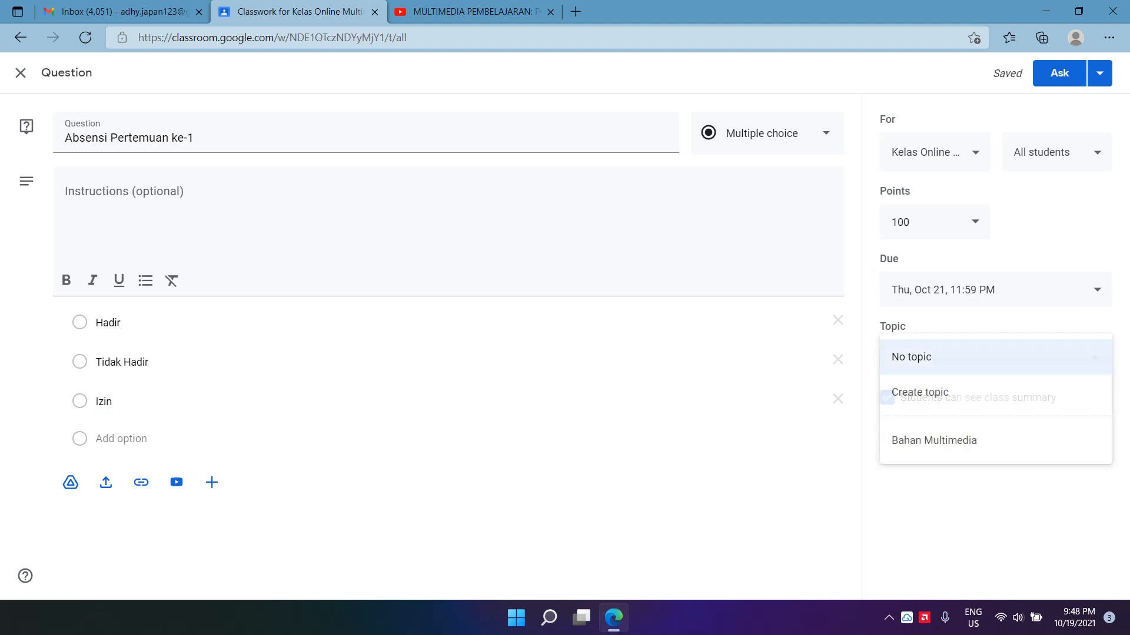
{"action": "left_click", "coordinate": [920, 391]}
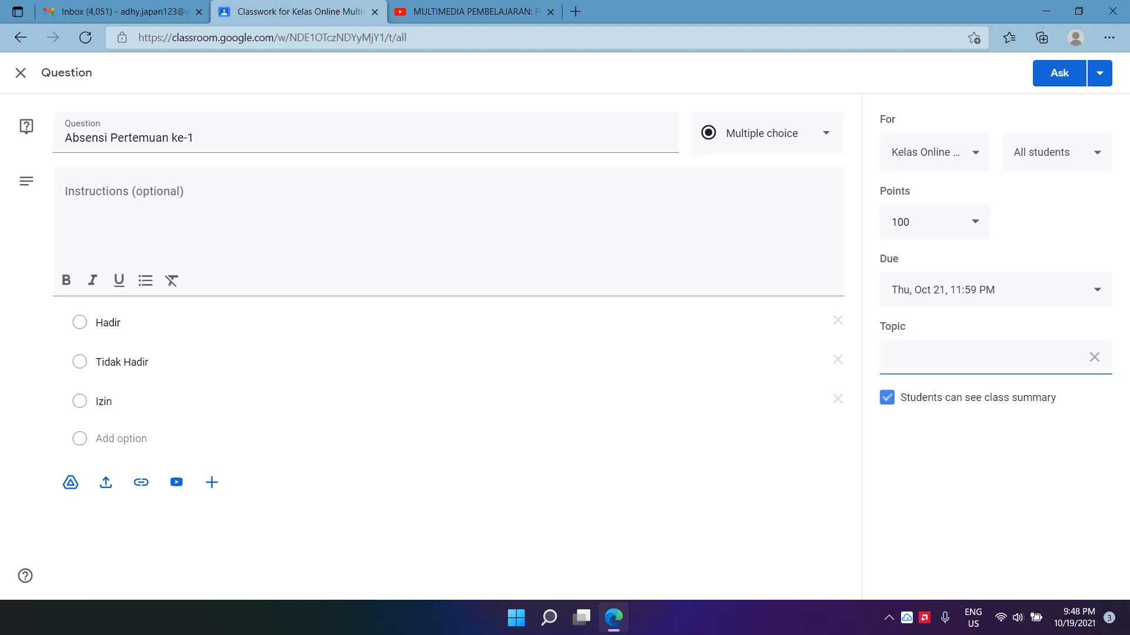
{"action": "type", "text": "Absensi"}
{"action": "left_click", "coordinate": [994, 470]}
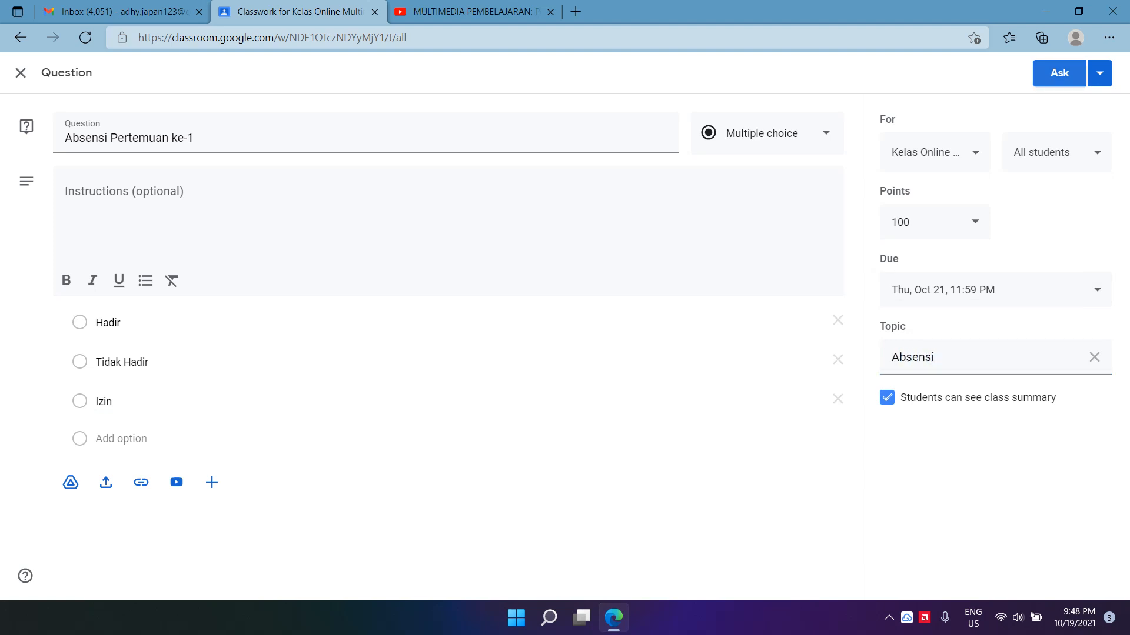
{"action": "left_click", "coordinate": [1059, 72]}
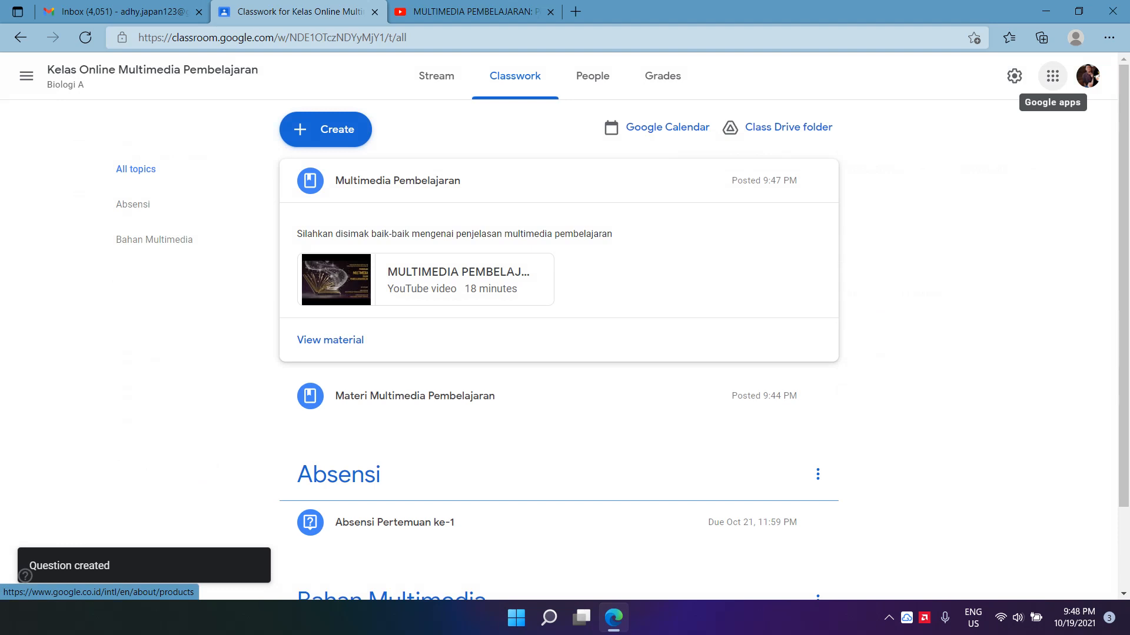
Review the posted attendance question's details and the class stream, and return to the classwork list
{"action": "scroll", "coordinate": [559, 294], "scroll_direction": "down", "scroll_amount": 2}
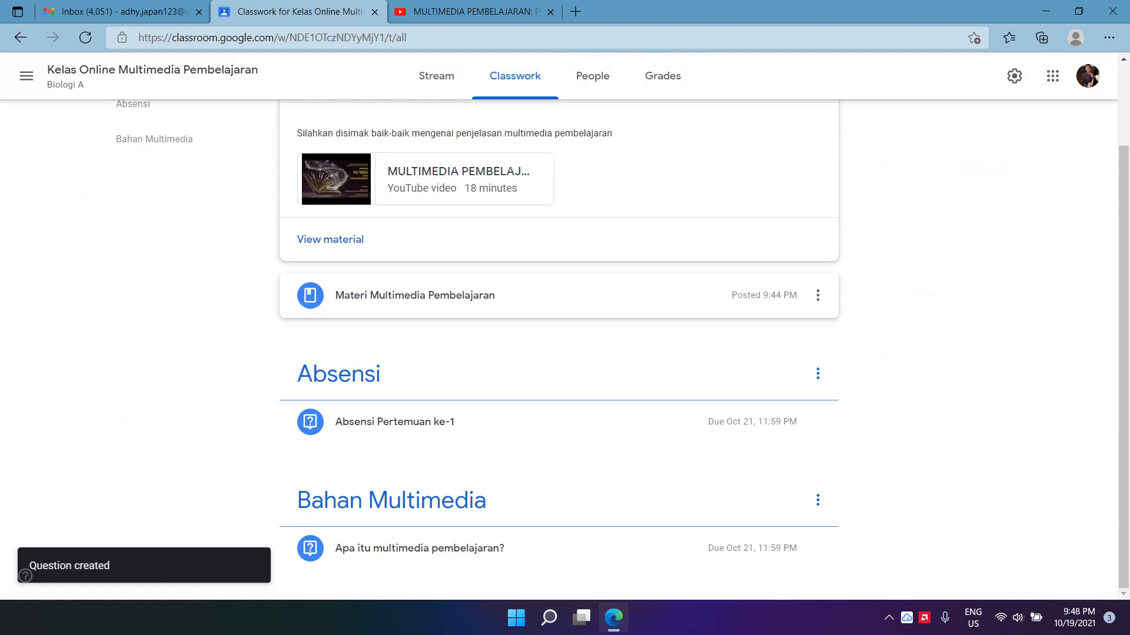
{"action": "scroll", "coordinate": [482, 288], "scroll_direction": "up", "scroll_amount": 2}
{"action": "scroll", "coordinate": [483, 288], "scroll_direction": "down", "scroll_amount": 2}
{"action": "left_click", "coordinate": [482, 422]}
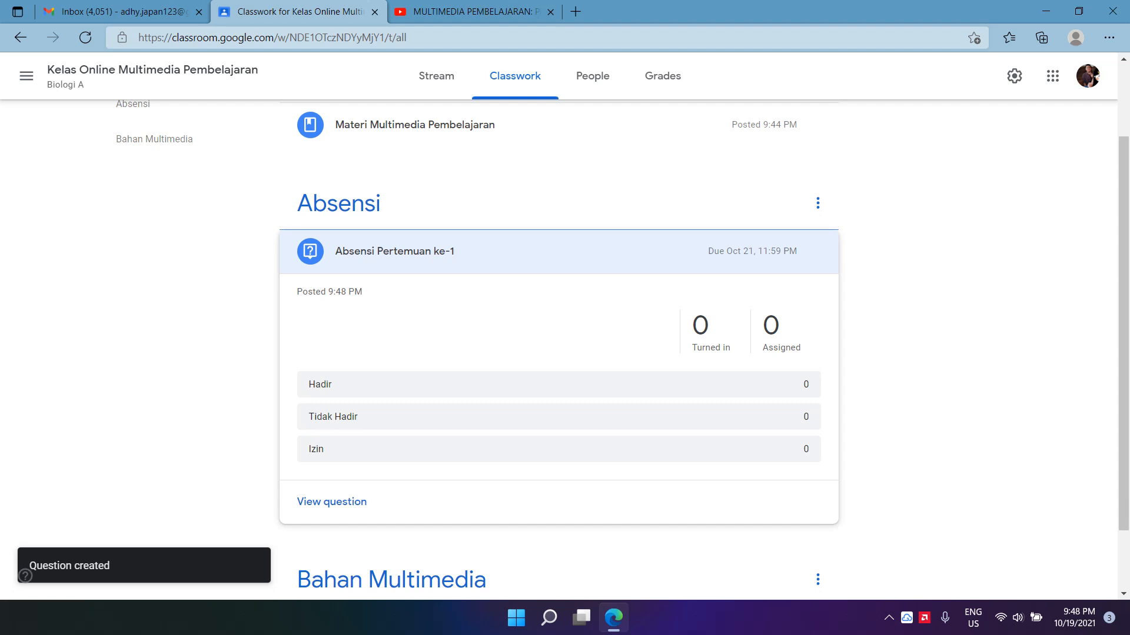
{"action": "scroll", "coordinate": [559, 294], "scroll_direction": "up", "scroll_amount": 2}
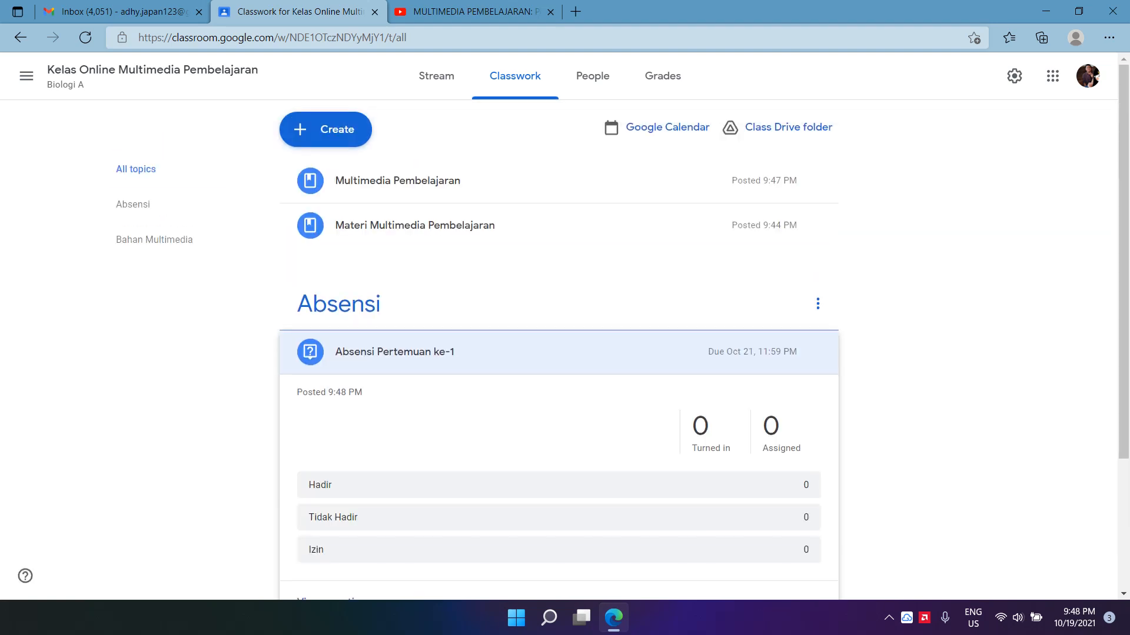
{"action": "left_click", "coordinate": [436, 75]}
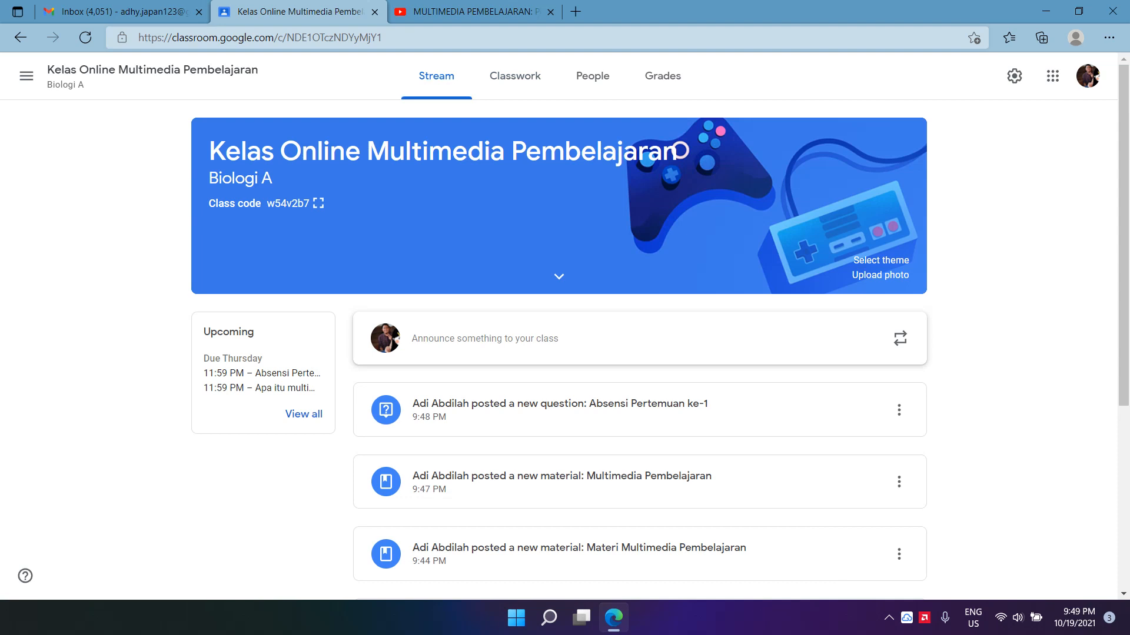
{"action": "left_click", "coordinate": [515, 75]}
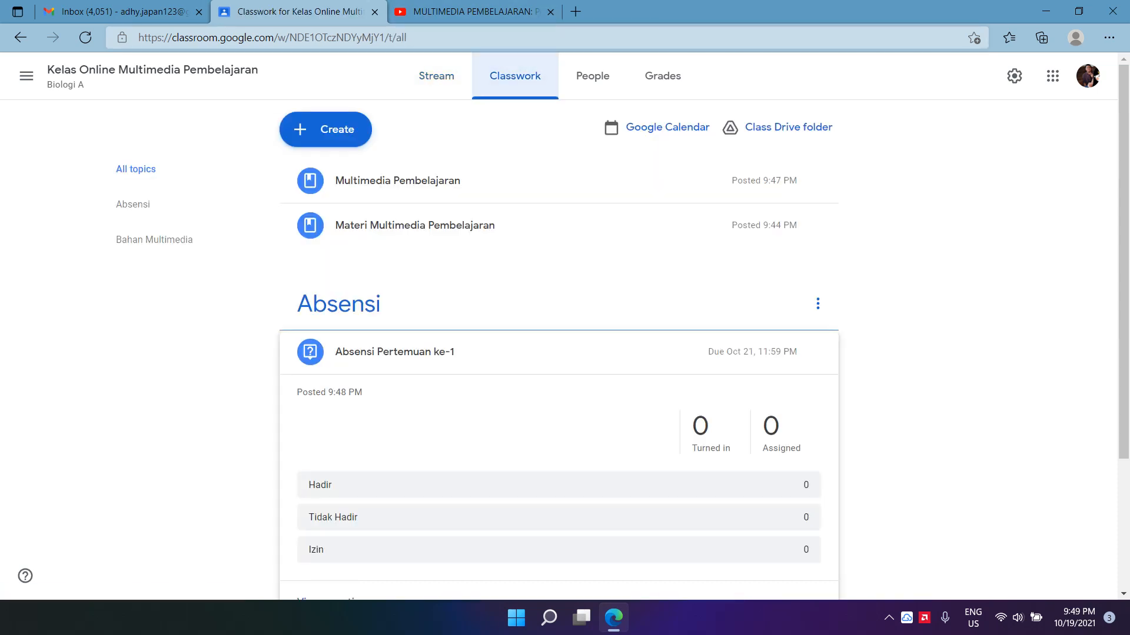
Create a new quiz assignment titled "Quiz Multimedia Pembelajaran"
{"action": "left_click", "coordinate": [326, 129]}
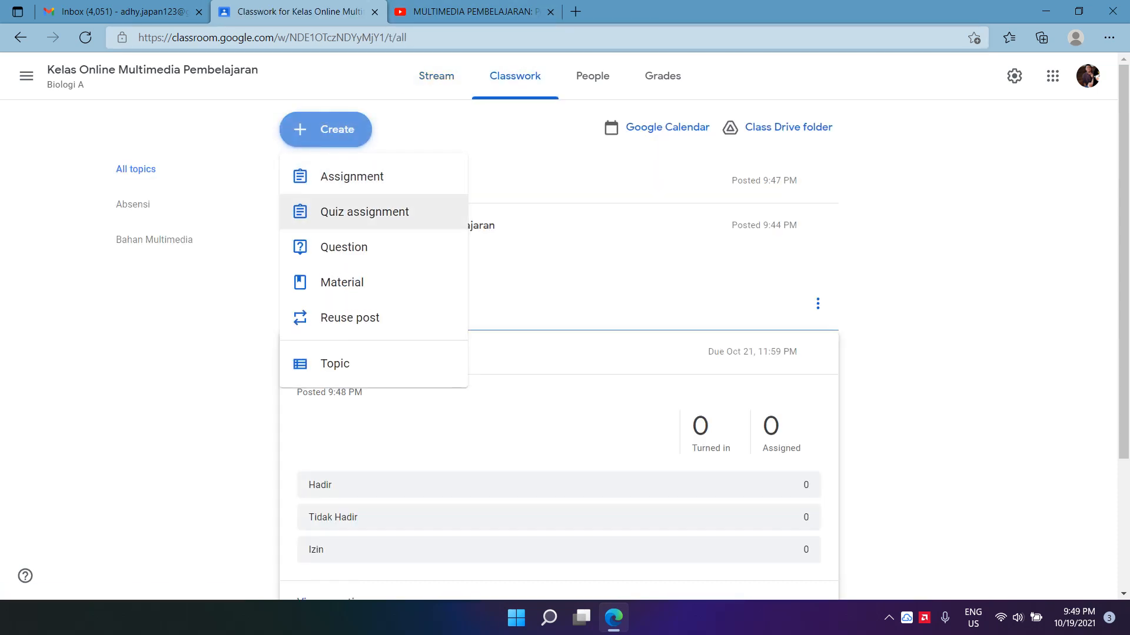
{"action": "left_click", "coordinate": [364, 212]}
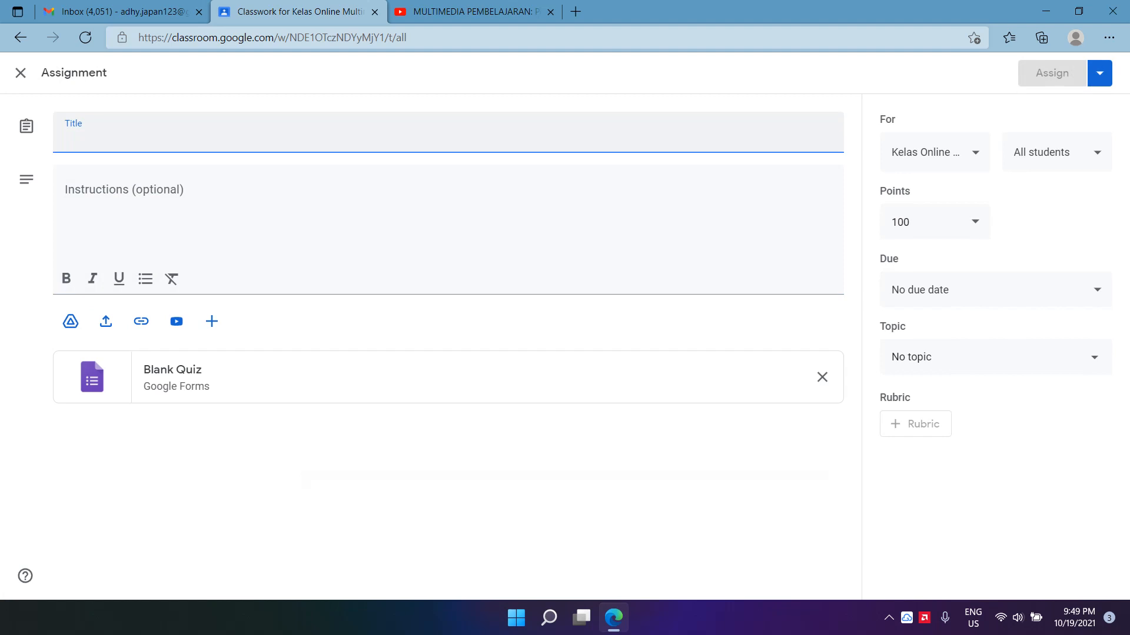
{"action": "type", "text": "Quiz Mult"}
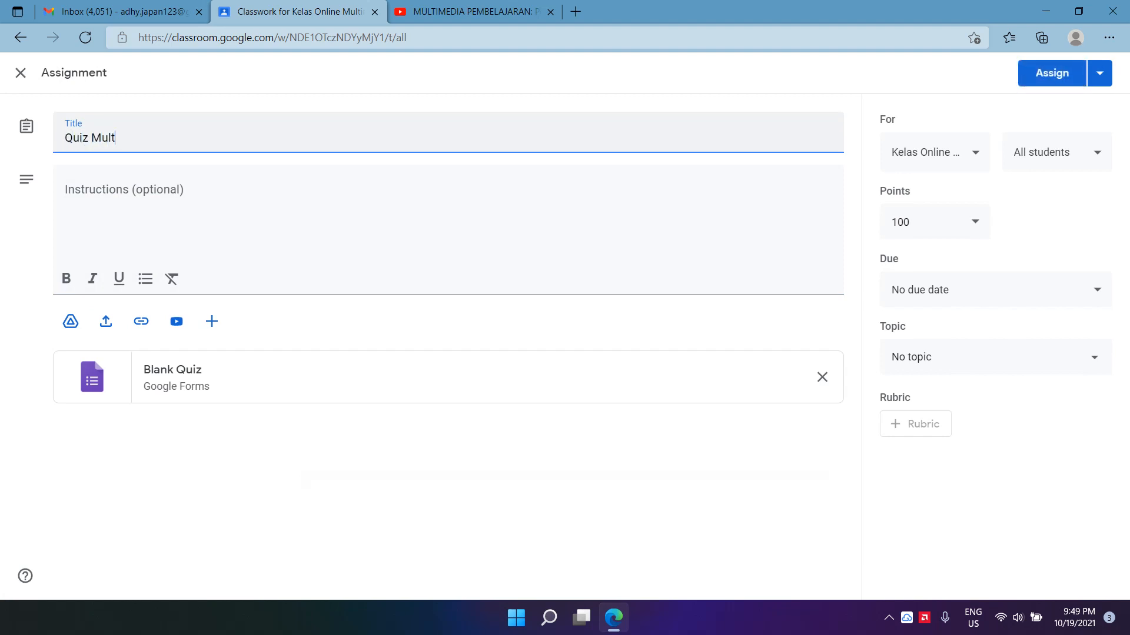
{"action": "type", "text": "imedia Pembelajaran"}
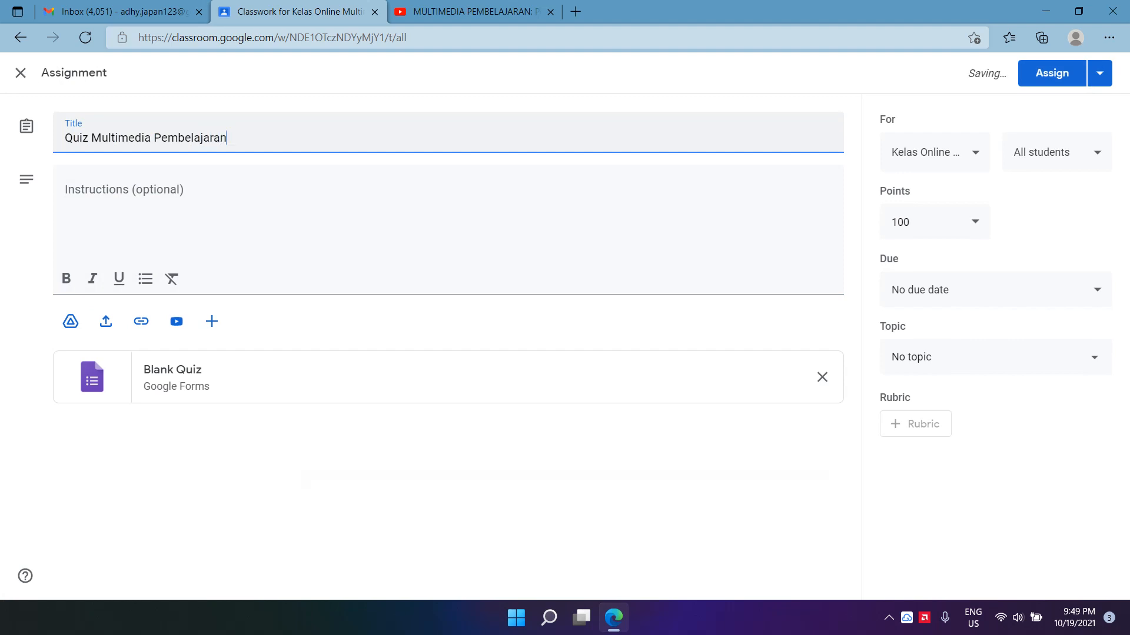
Add the instructions "Silahkan jawab pertanyaan quiz berikut melalui google form." to the quiz assignment
{"action": "key", "text": "Tab"}
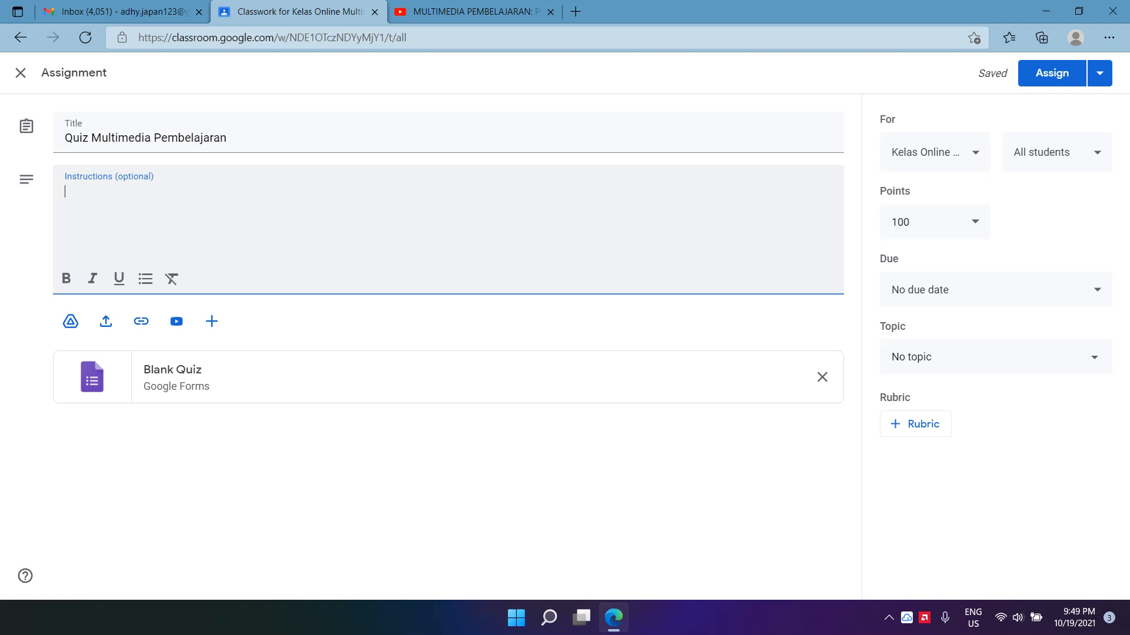
{"action": "type", "text": "Silahkan jawab pertanya"}
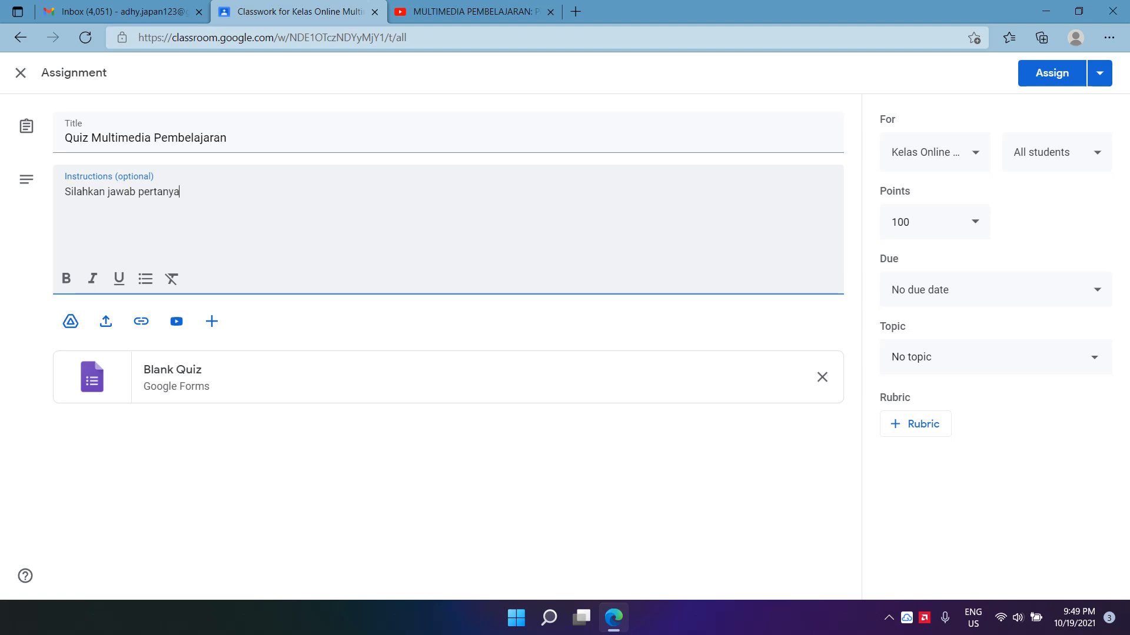
{"action": "type", "text": "an quiz berikut melalui g"}
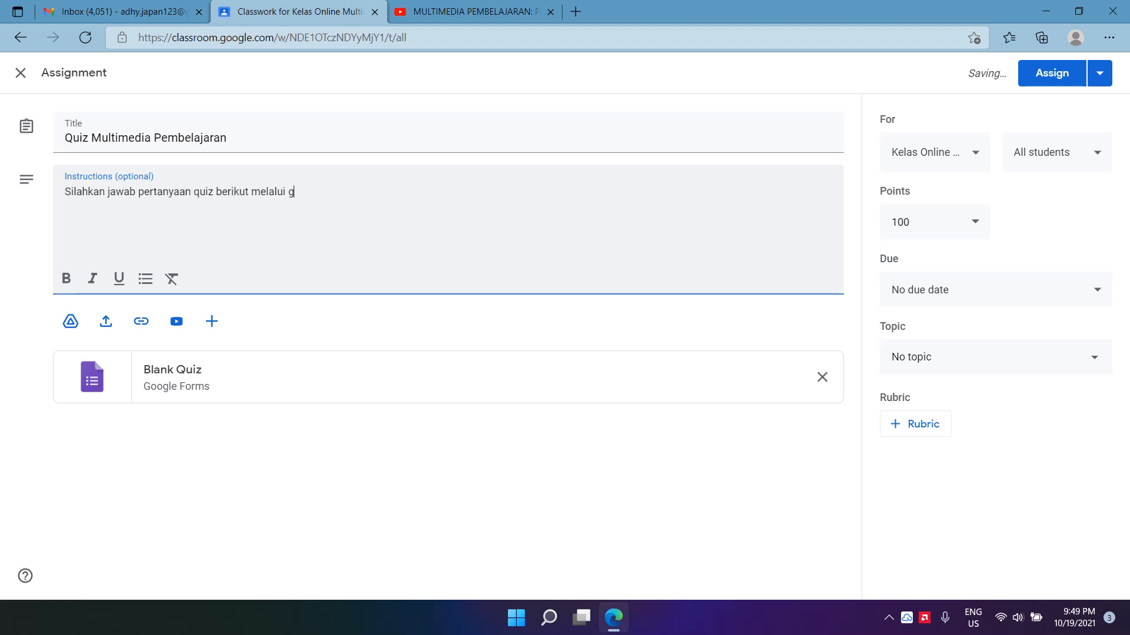
{"action": "type", "text": "oogle form."}
Assign the quiz assignment to a new topic named "Quiz"
{"action": "left_click", "coordinate": [994, 358]}
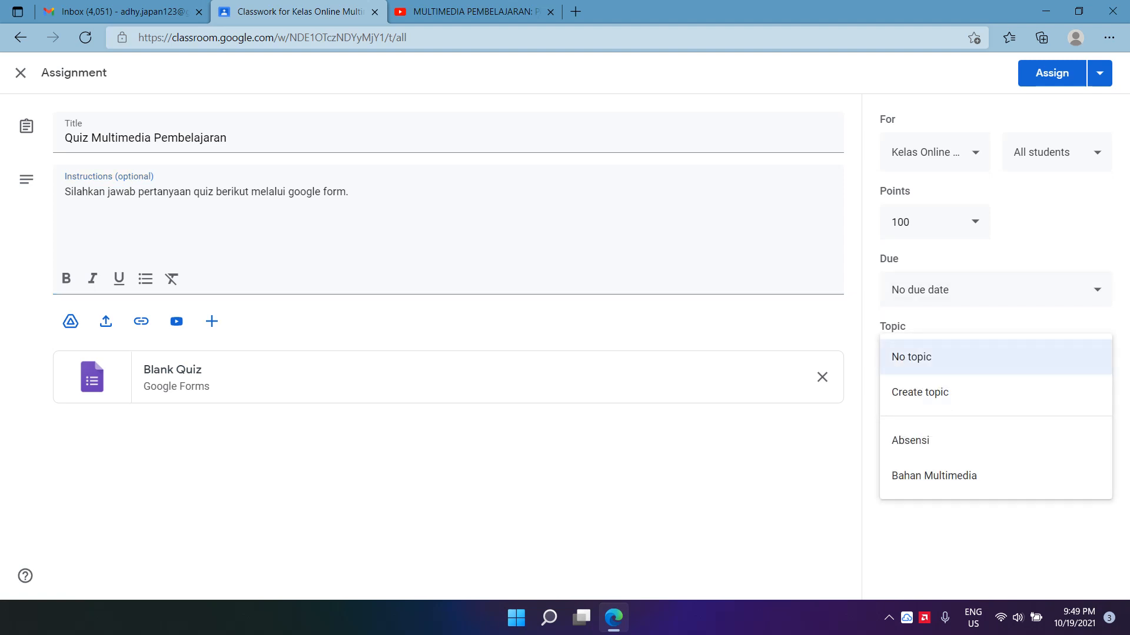
{"action": "left_click", "coordinate": [936, 392]}
{"action": "type", "text": "Quiz"}
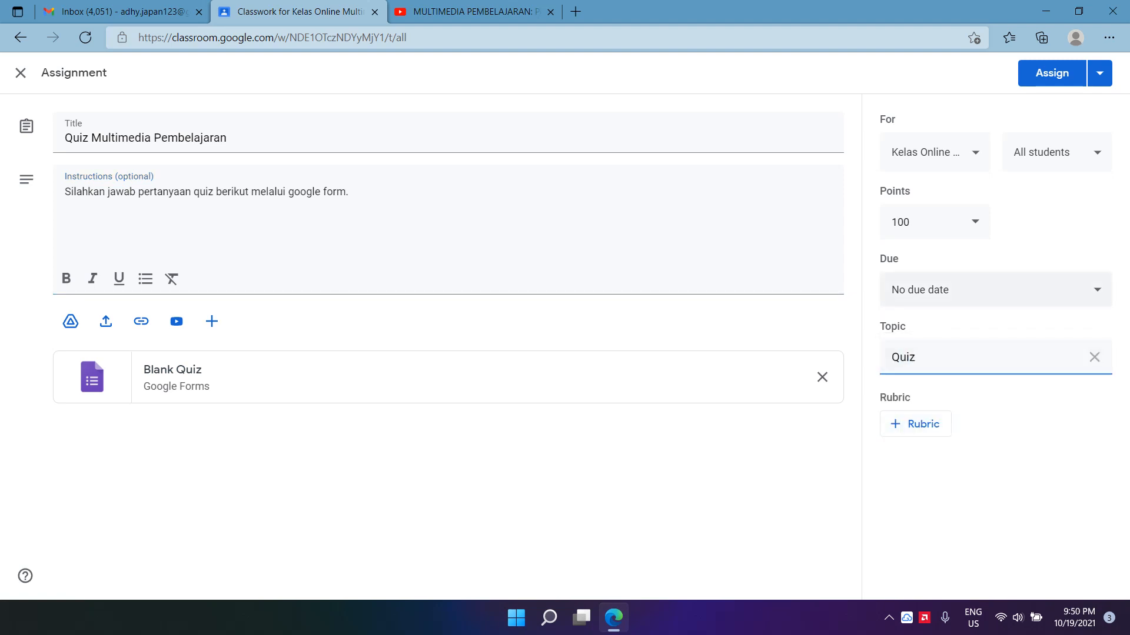
Set the quiz assignment's due date to Oct 21, 2021 at 11:59 PM
{"action": "left_click", "coordinate": [1097, 289]}
{"action": "left_click", "coordinate": [1033, 346]}
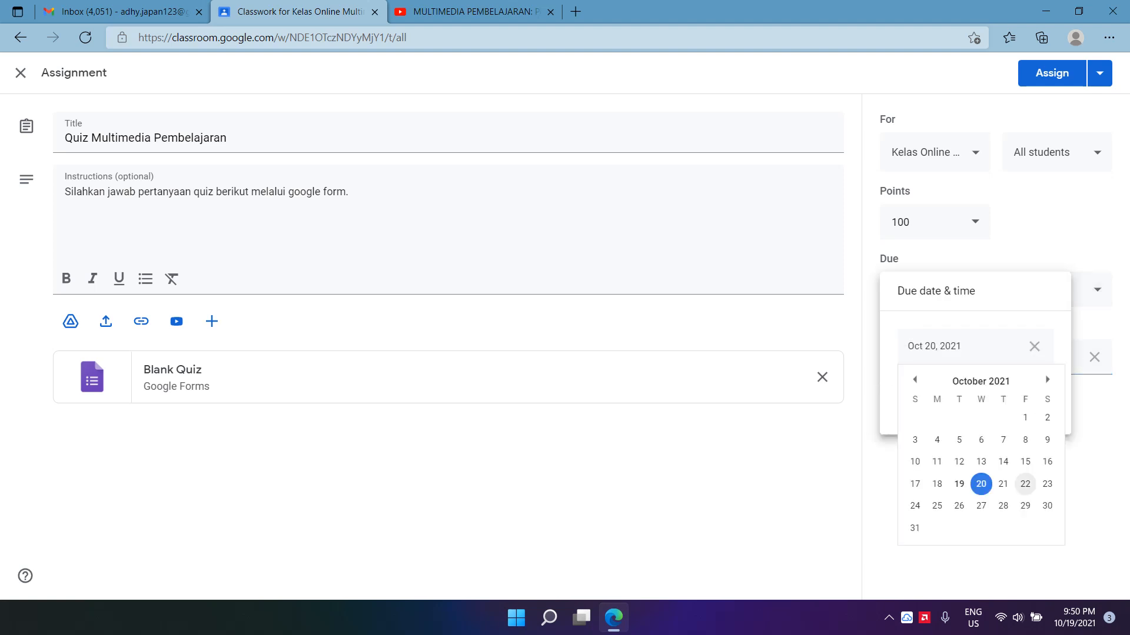
{"action": "left_click", "coordinate": [1002, 483]}
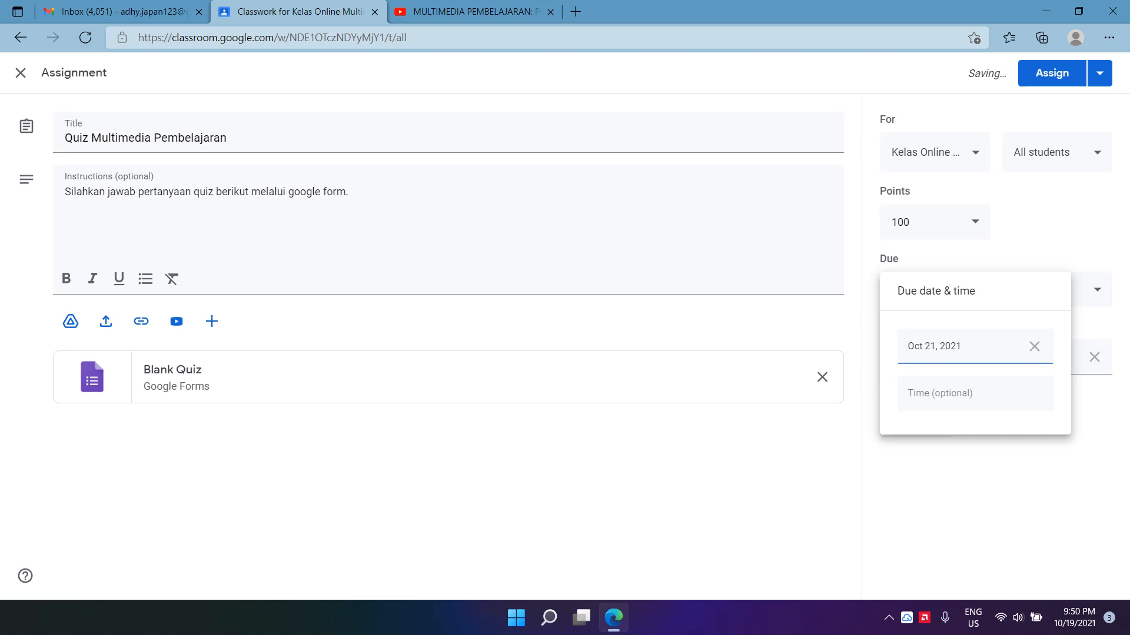
{"action": "left_click", "coordinate": [965, 393]}
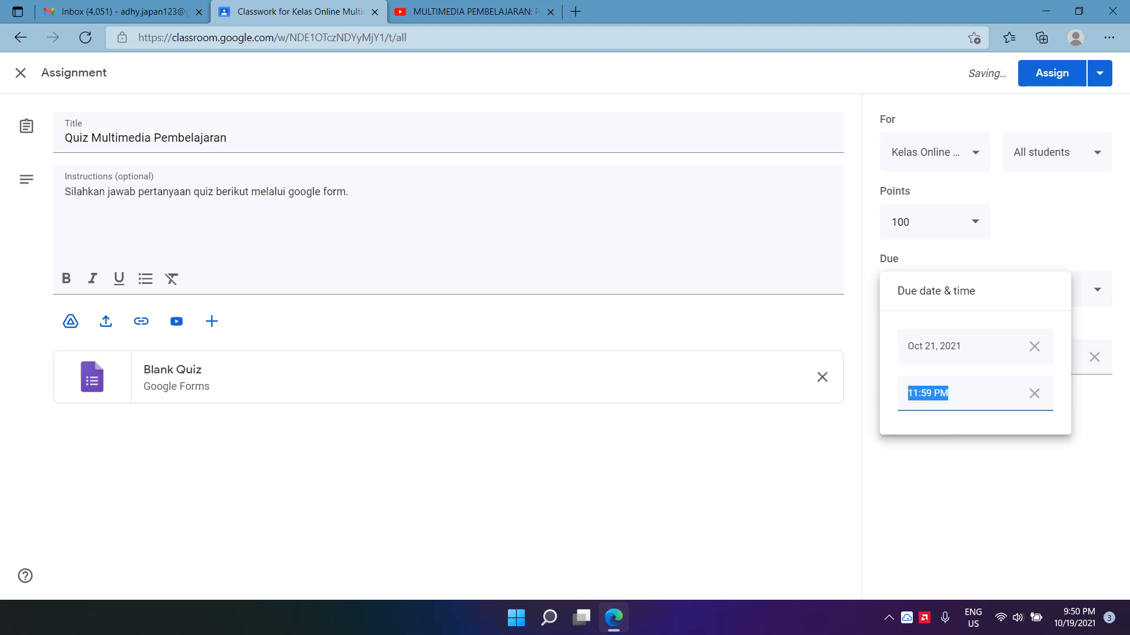
{"action": "key", "text": "Escape"}
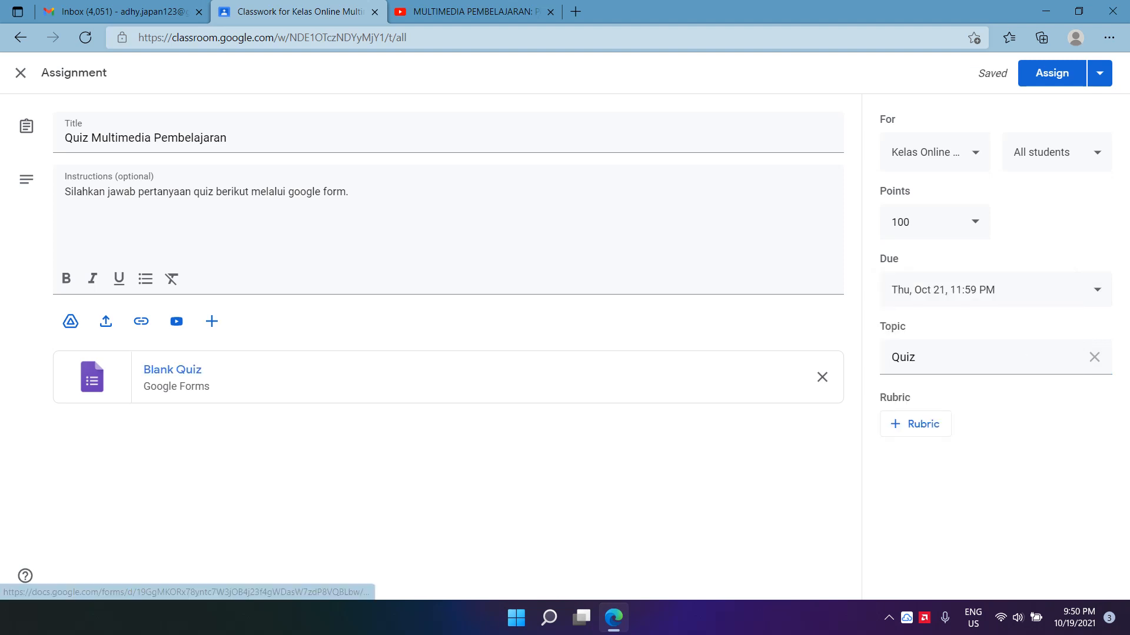
Open the attached Blank Quiz in Google Forms and change the form title to "Quiz Multimedia Pembelajaran"
{"action": "left_click", "coordinate": [174, 370]}
{"action": "left_click", "coordinate": [294, 11]}
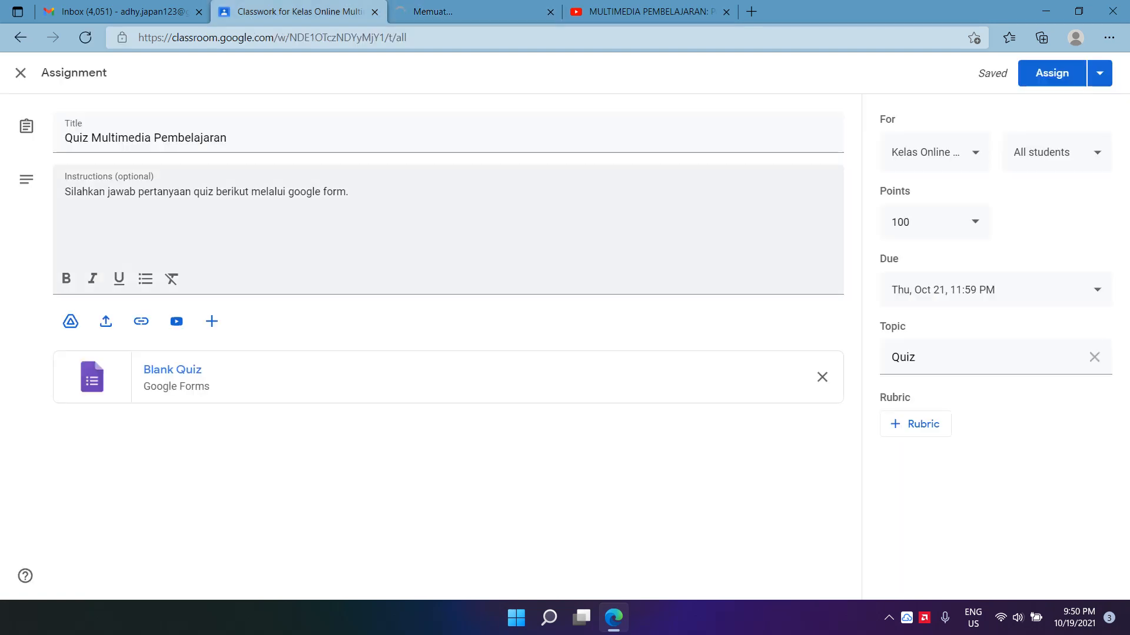
{"action": "left_click", "coordinate": [468, 11]}
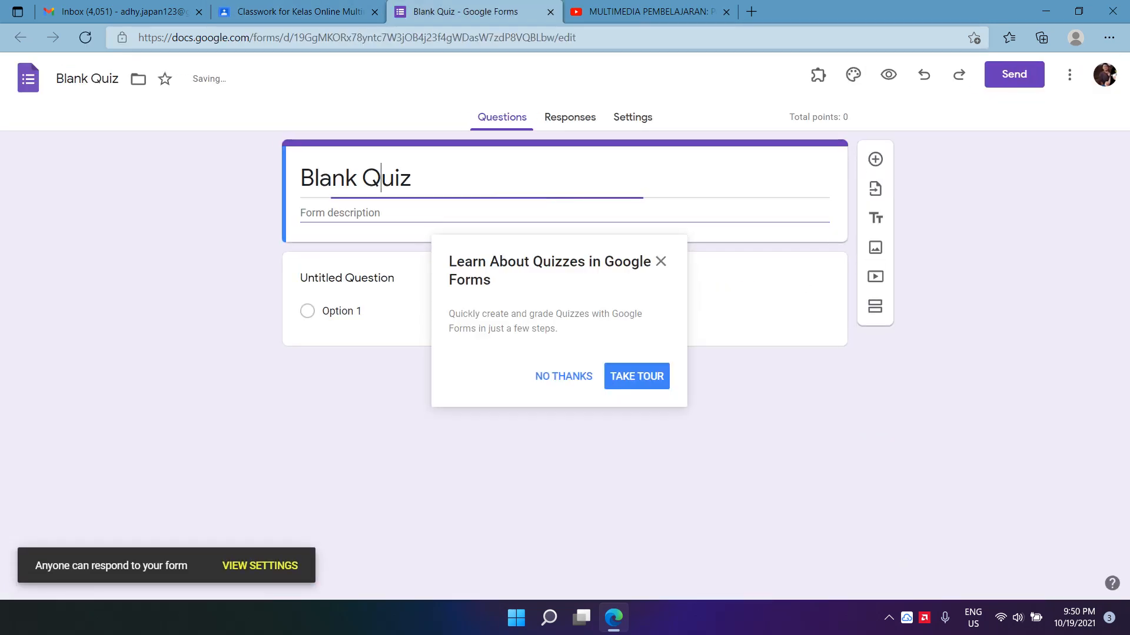
{"action": "type", "text": "Qui"}
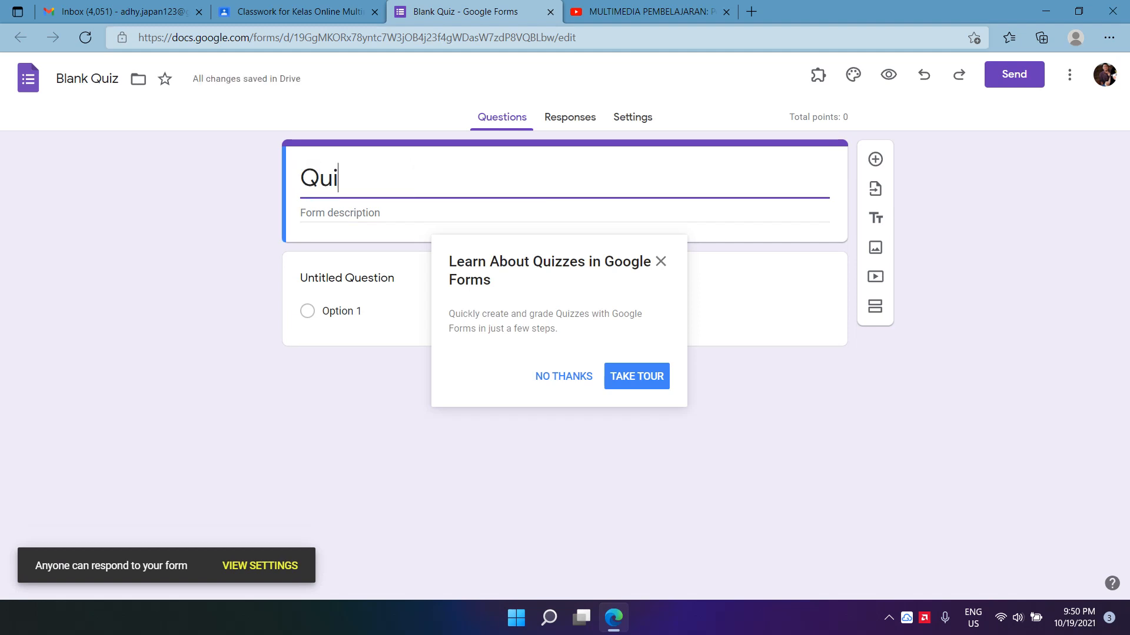
{"action": "type", "text": "z Multime"}
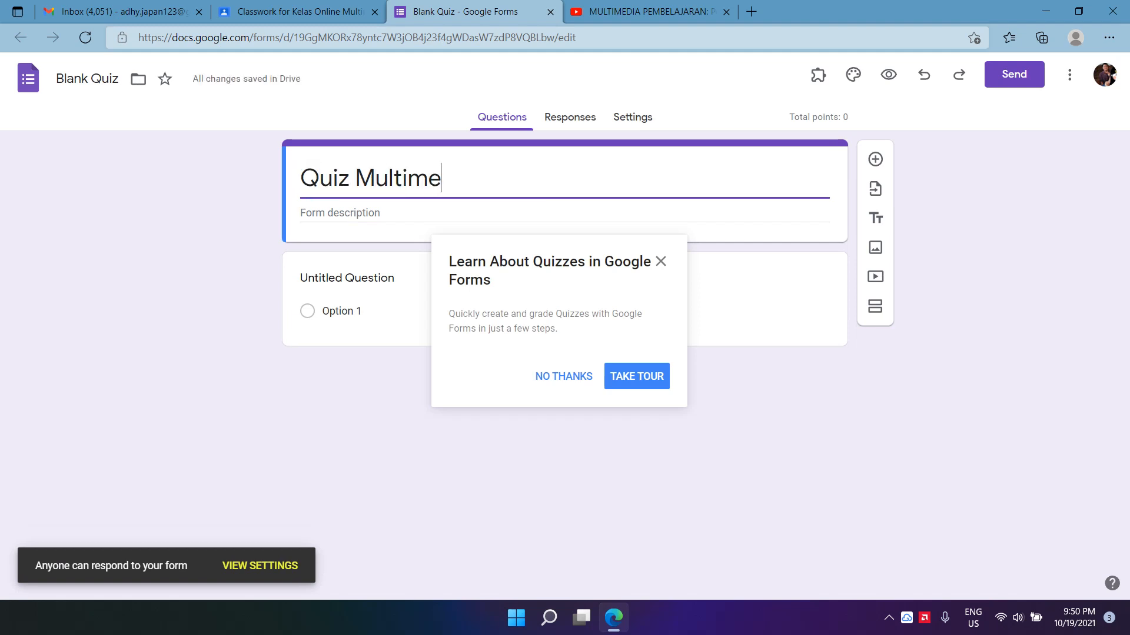
{"action": "type", "text": "dia Pembelajaran"}
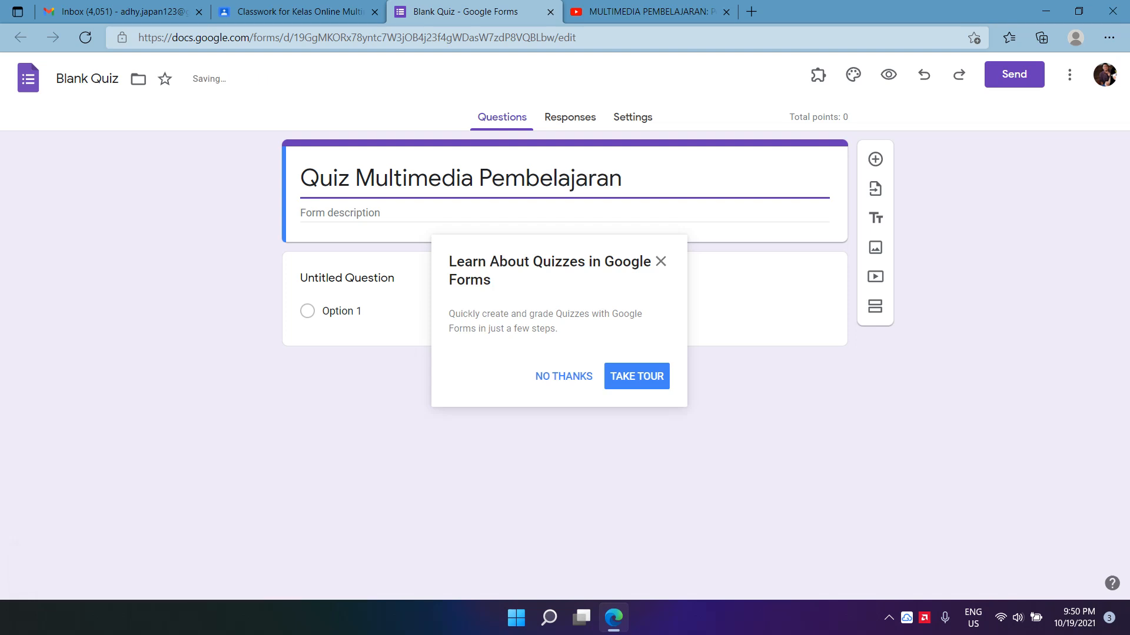
Dismiss the quiz tour offer and set the first question's text to "Apa yang dimaksud dengan multimedia"
{"action": "key", "text": "Return"}
{"action": "type", "text": "Apa yang f"}
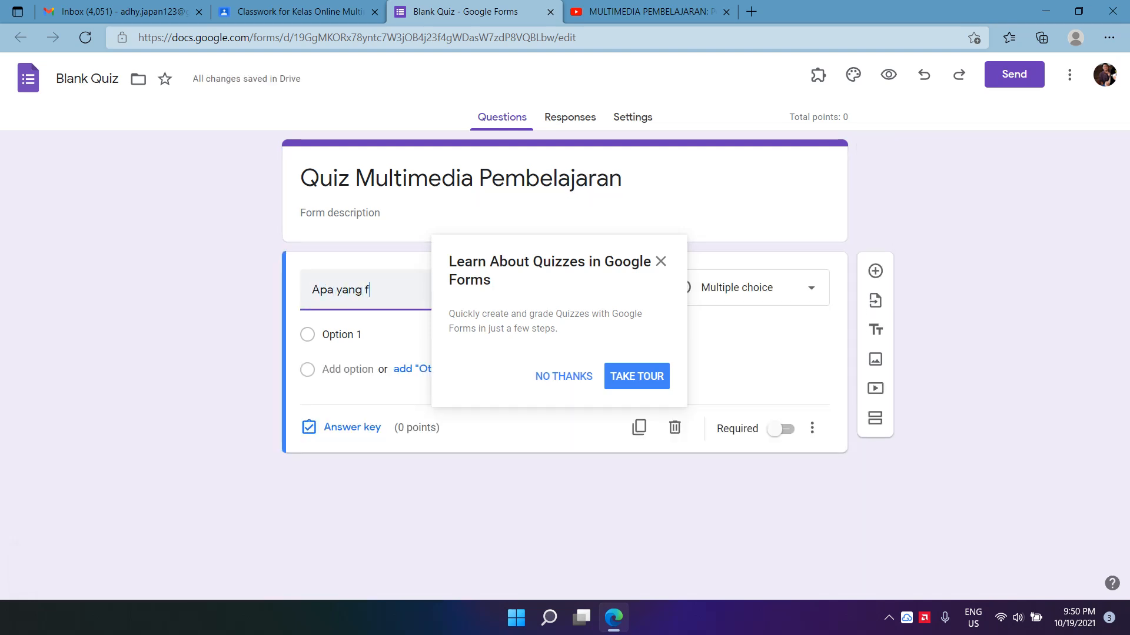
{"action": "key", "text": "BackSpace"}
{"action": "type", "text": "disebut deng"}
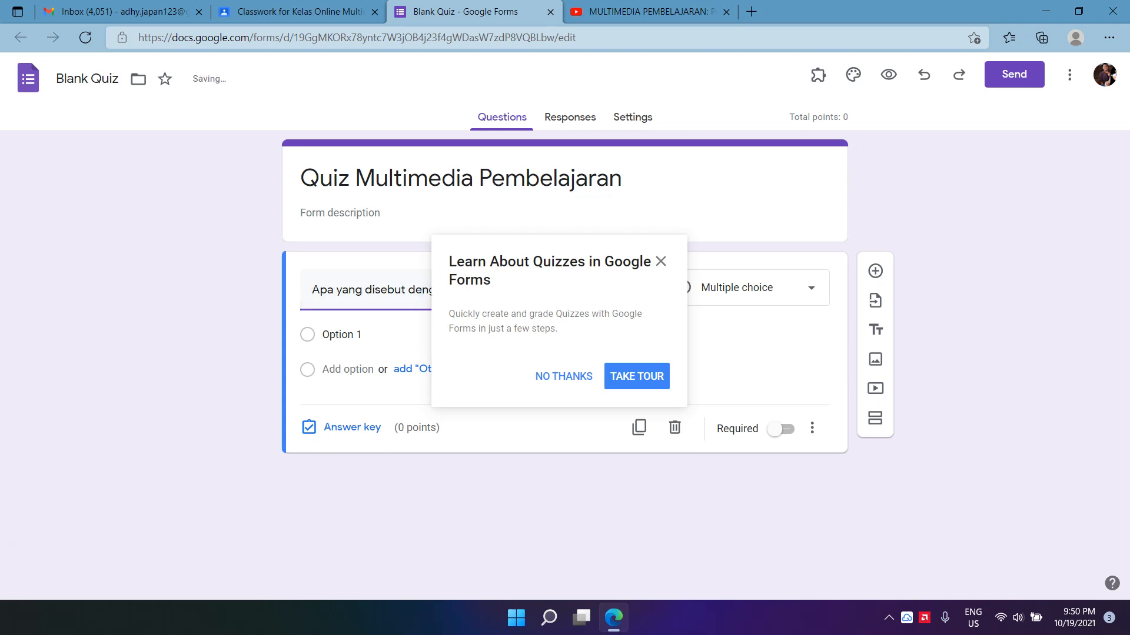
{"action": "left_click", "coordinate": [564, 377]}
{"action": "left_click", "coordinate": [513, 290]}
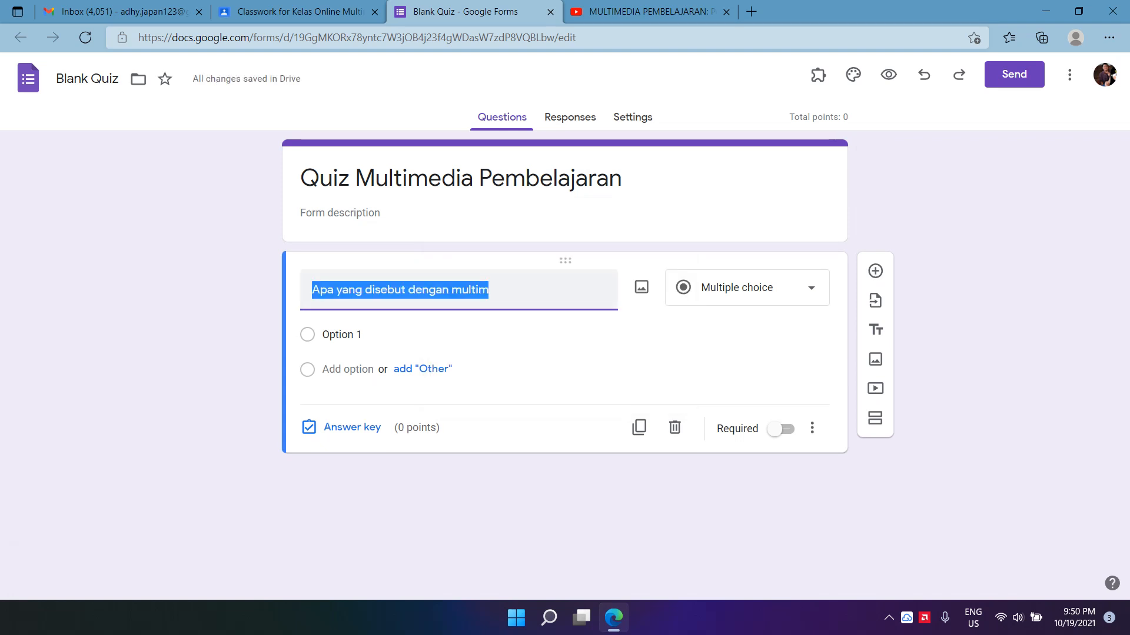
{"action": "type", "text": "Apa yang dimak"}
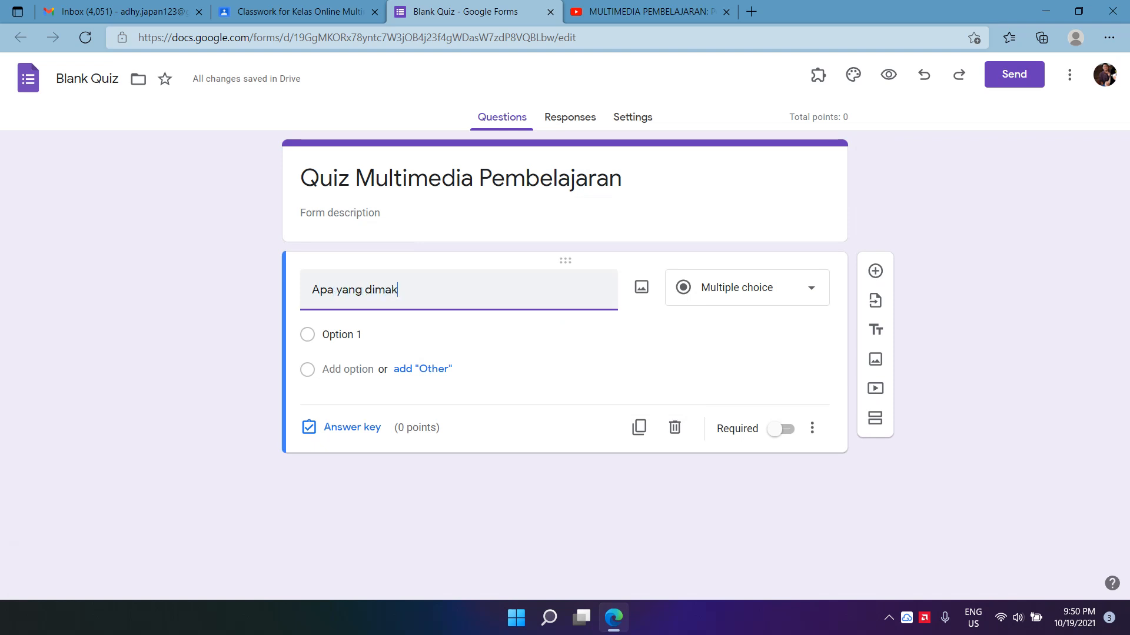
{"action": "type", "text": "sud dengan multimedia"}
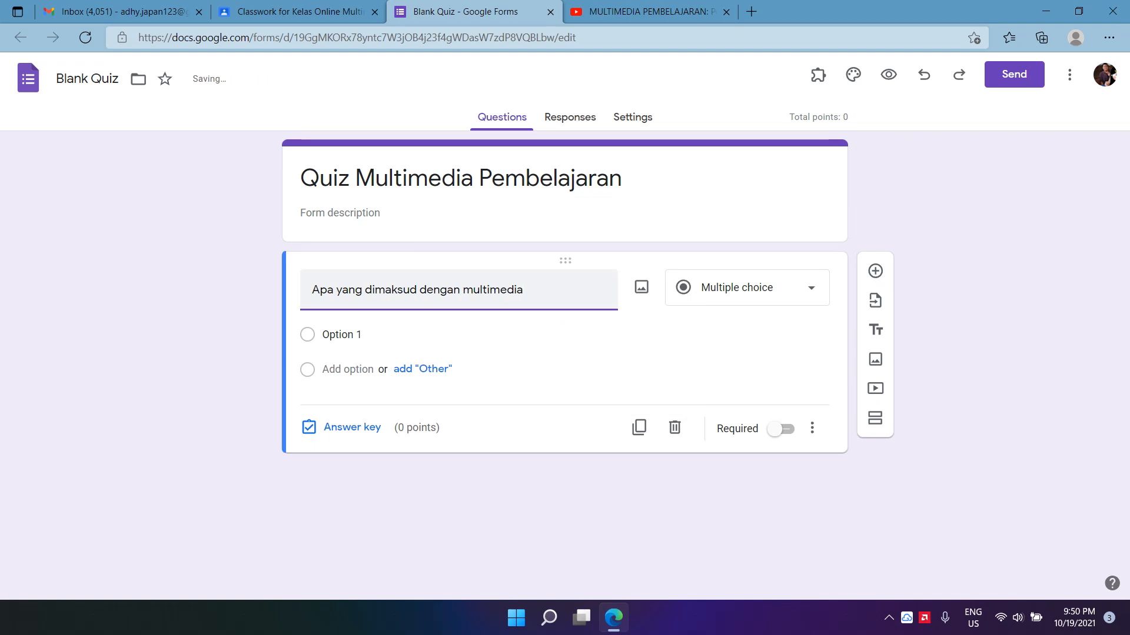
Give the question the answer options "Apa hayo", "Multimedia adalah blablalbla" and "Hayoo apa", and make it required
{"action": "left_click", "coordinate": [344, 335]}
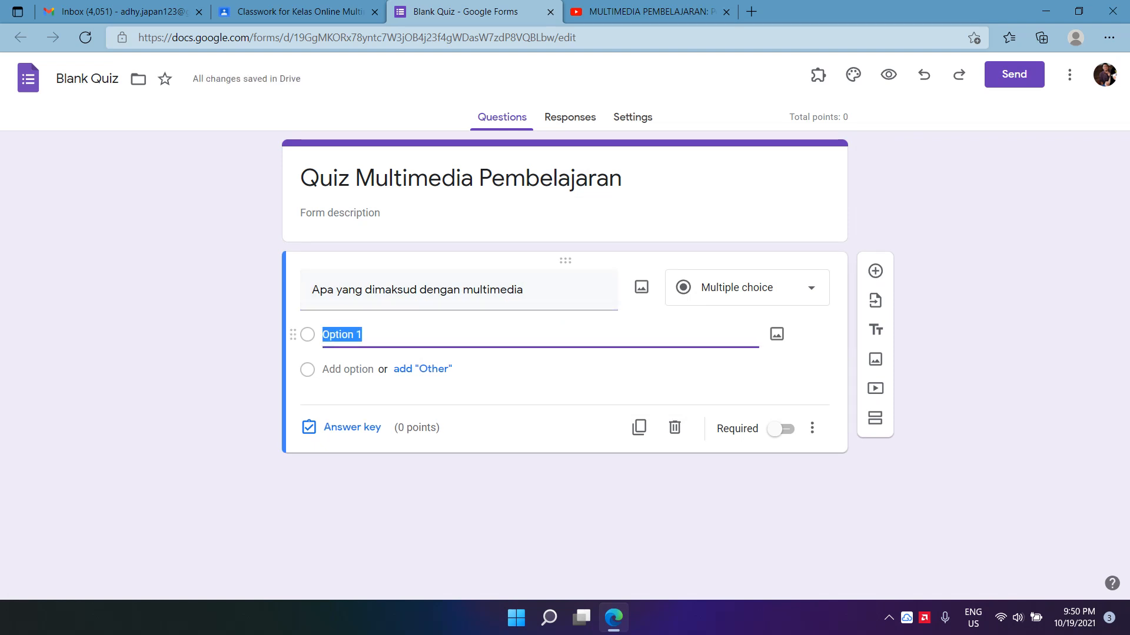
{"action": "type", "text": "Apa hayo"}
{"action": "key", "text": "Return"}
{"action": "type", "text": "M"}
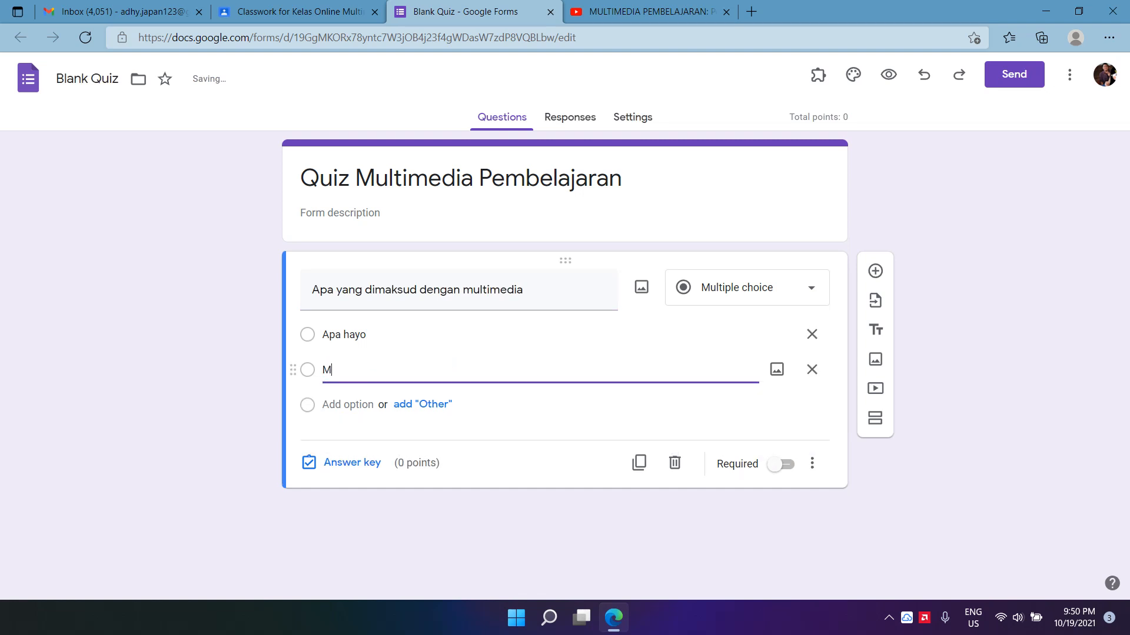
{"action": "type", "text": "ultimedia adala"}
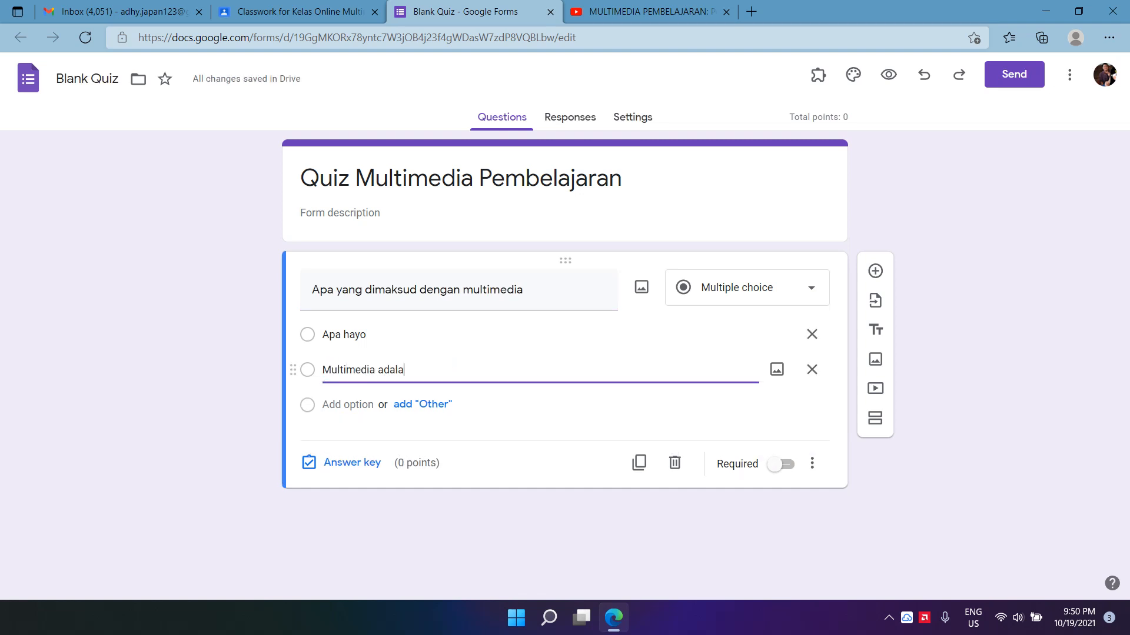
{"action": "type", "text": "h blablalbla"}
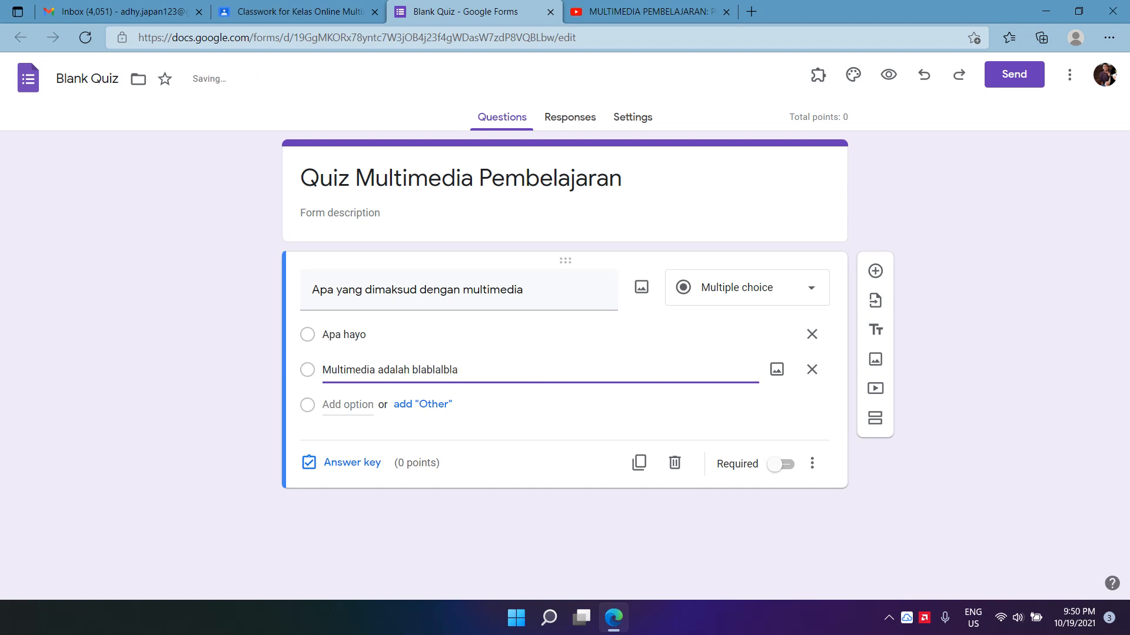
{"action": "key", "text": "Return"}
{"action": "type", "text": "Hayoo apa"}
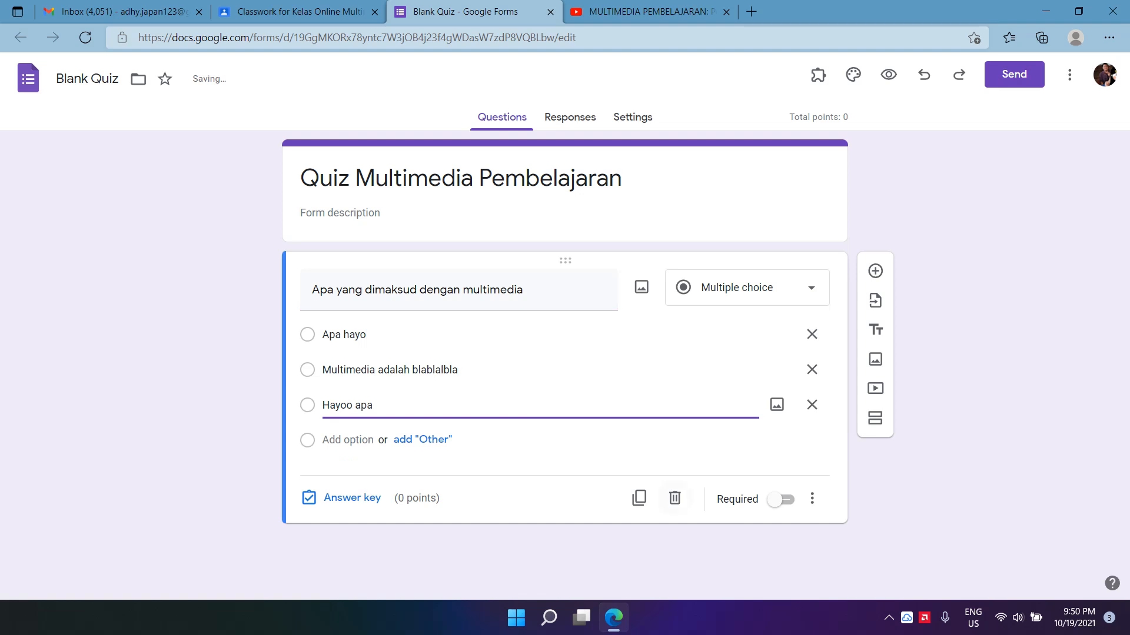
{"action": "left_click", "coordinate": [780, 499]}
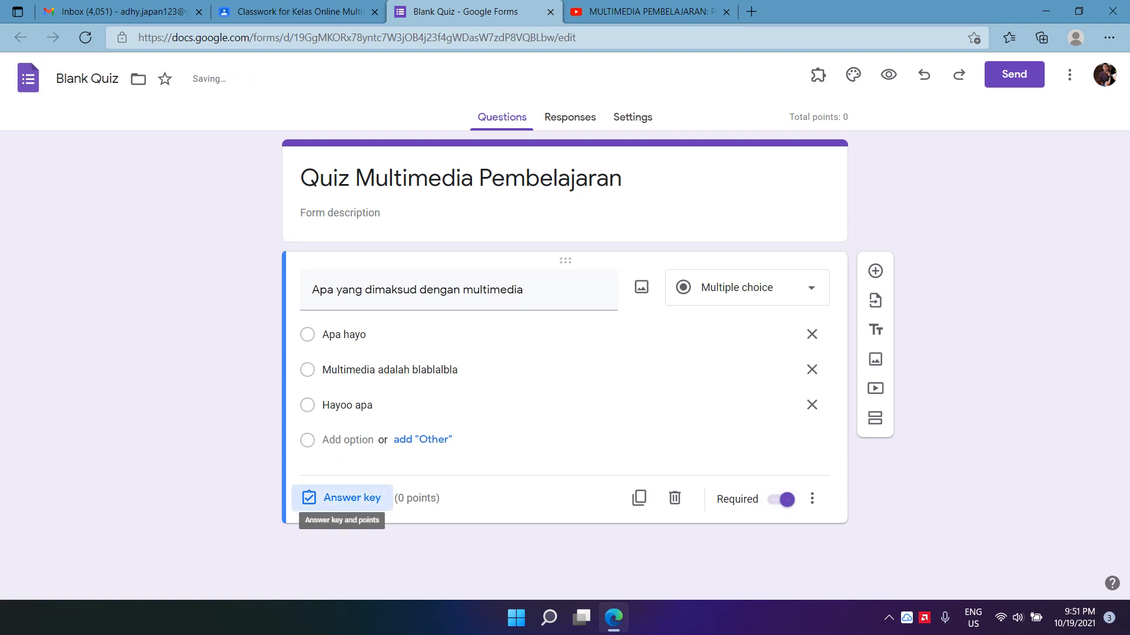
Set the question's answer key to "Multimedia adalah blablalbla" as the correct answer, worth 10 points
{"action": "left_click", "coordinate": [348, 497]}
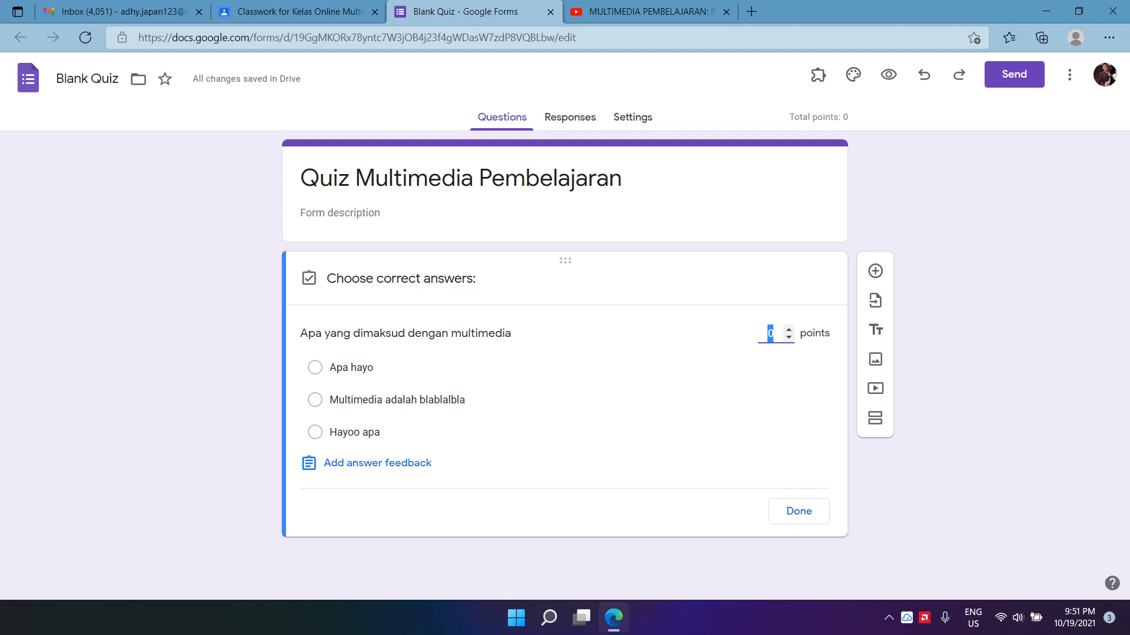
{"action": "left_click", "coordinate": [315, 400]}
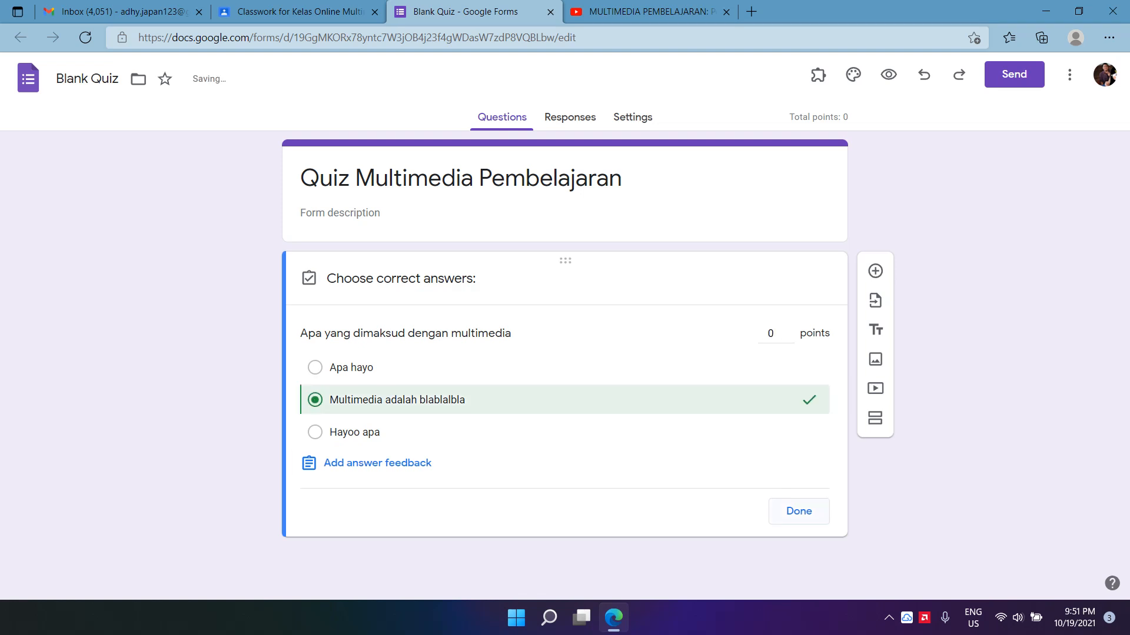
{"action": "left_click", "coordinate": [769, 333]}
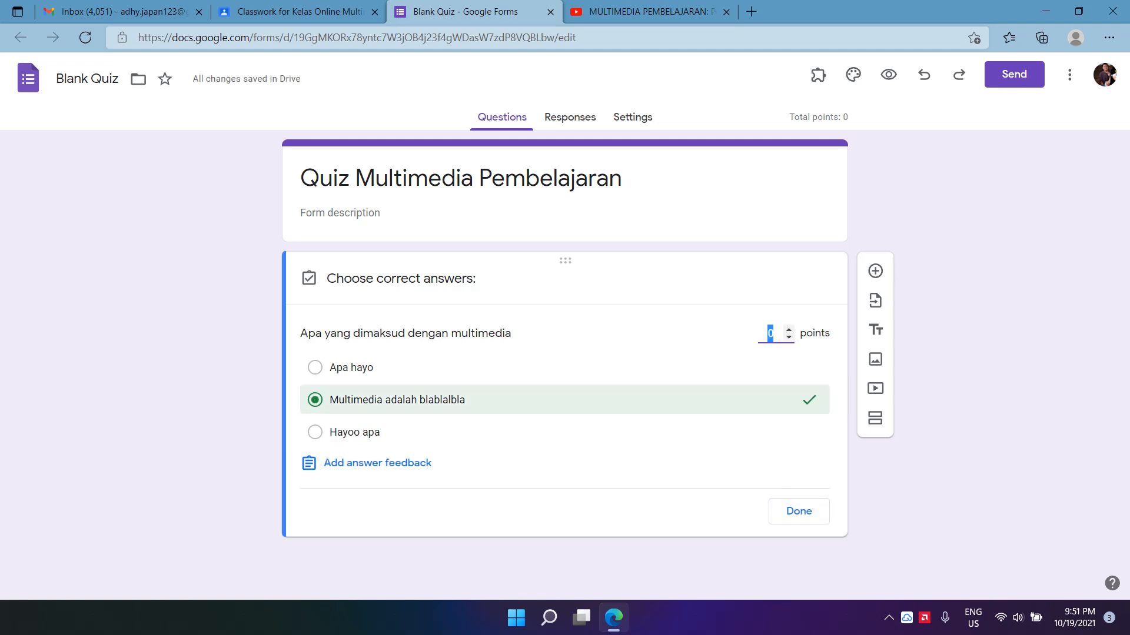
{"action": "type", "text": "100"}
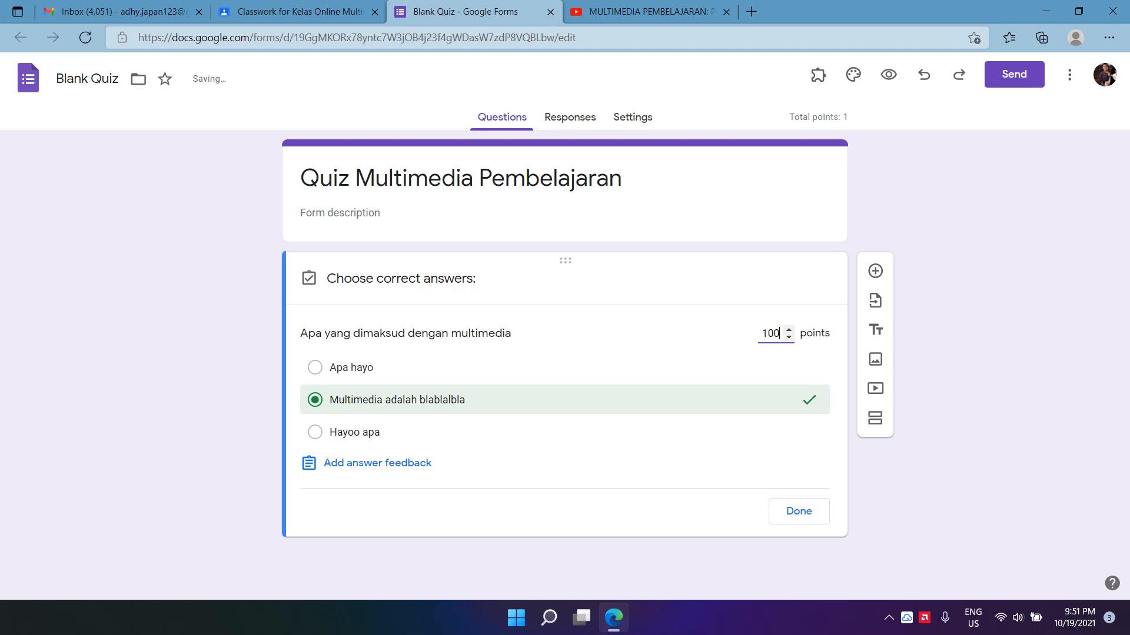
{"action": "key", "text": "BackSpace"}
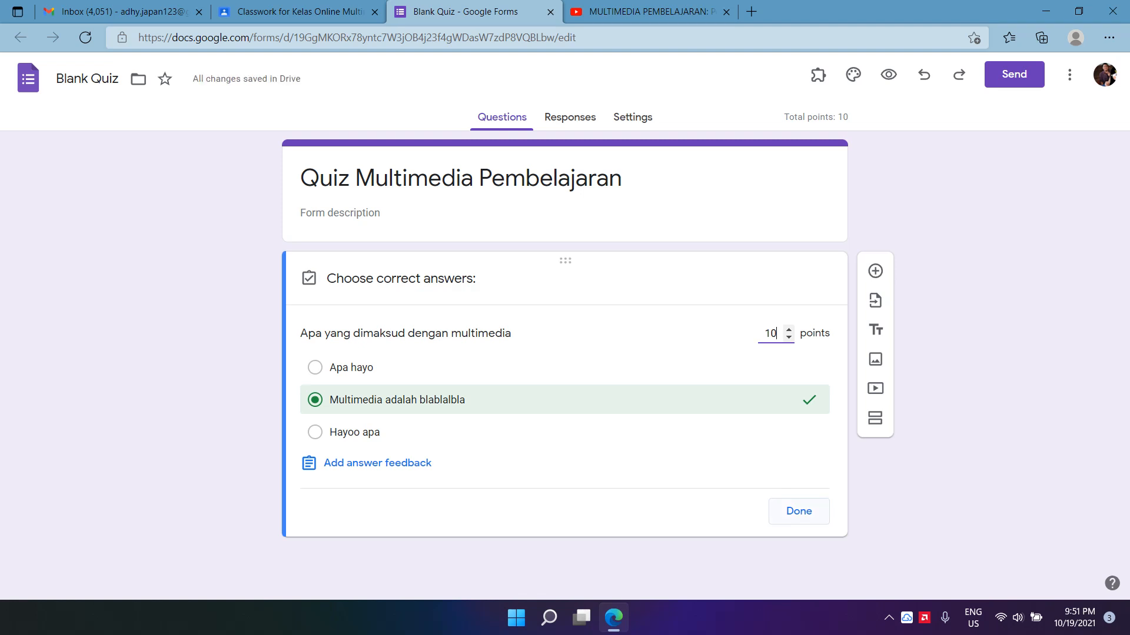
{"action": "left_click", "coordinate": [799, 510]}
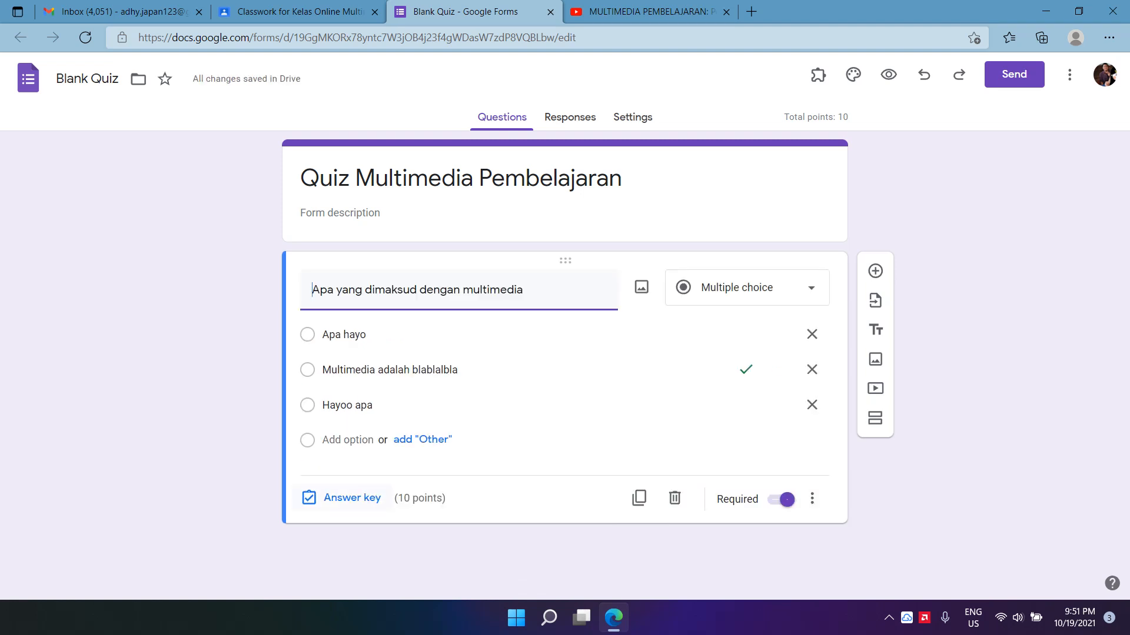
{"action": "left_click", "coordinate": [352, 498]}
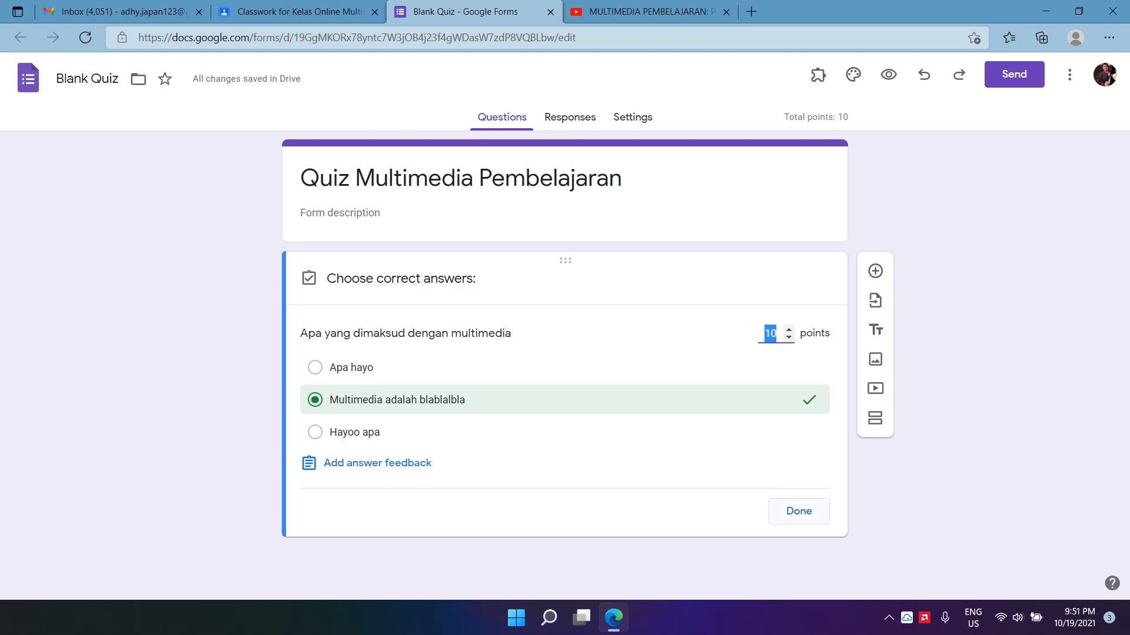
{"action": "left_click", "coordinate": [798, 511]}
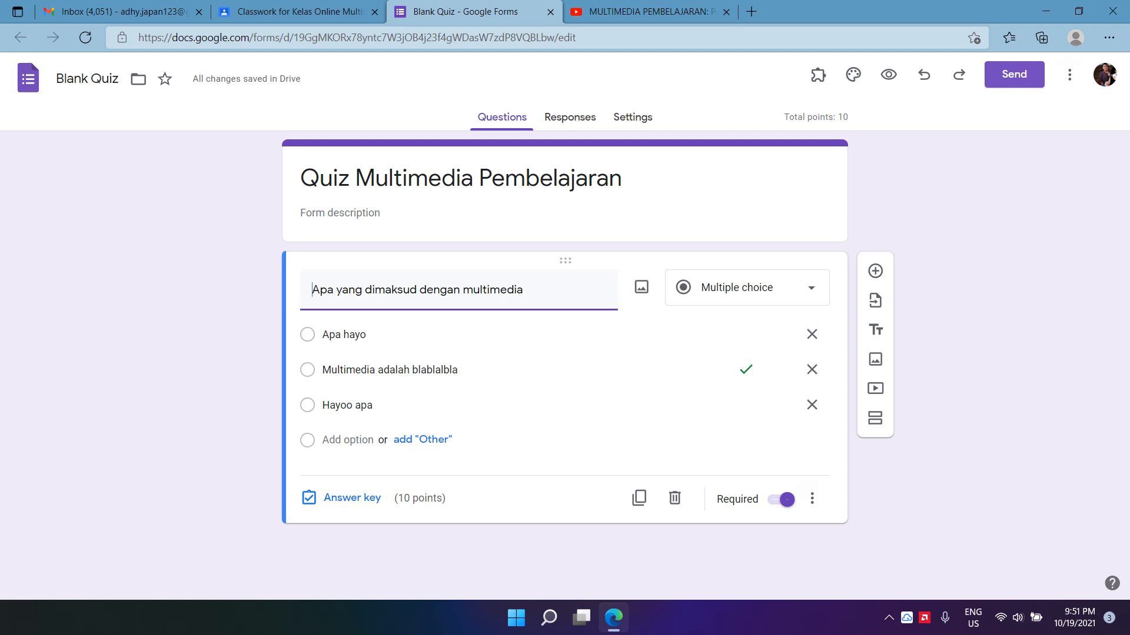
Copy the quiz form's sharing link as a shortened URL
{"action": "left_click", "coordinate": [1013, 74]}
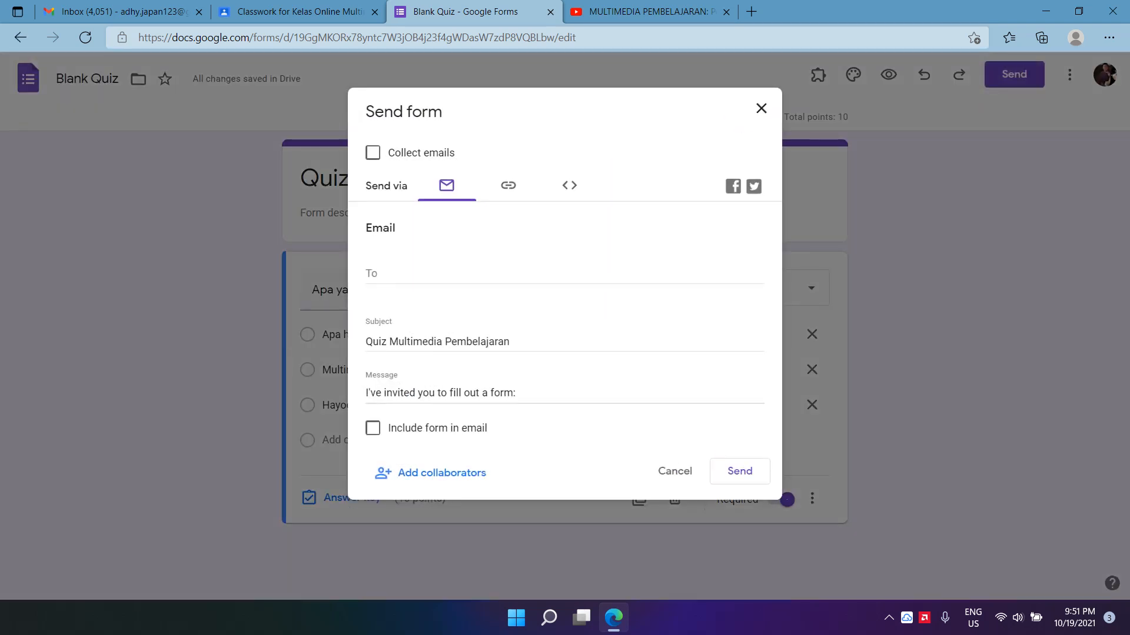
{"action": "left_click", "coordinate": [508, 185]}
{"action": "left_click", "coordinate": [372, 279]}
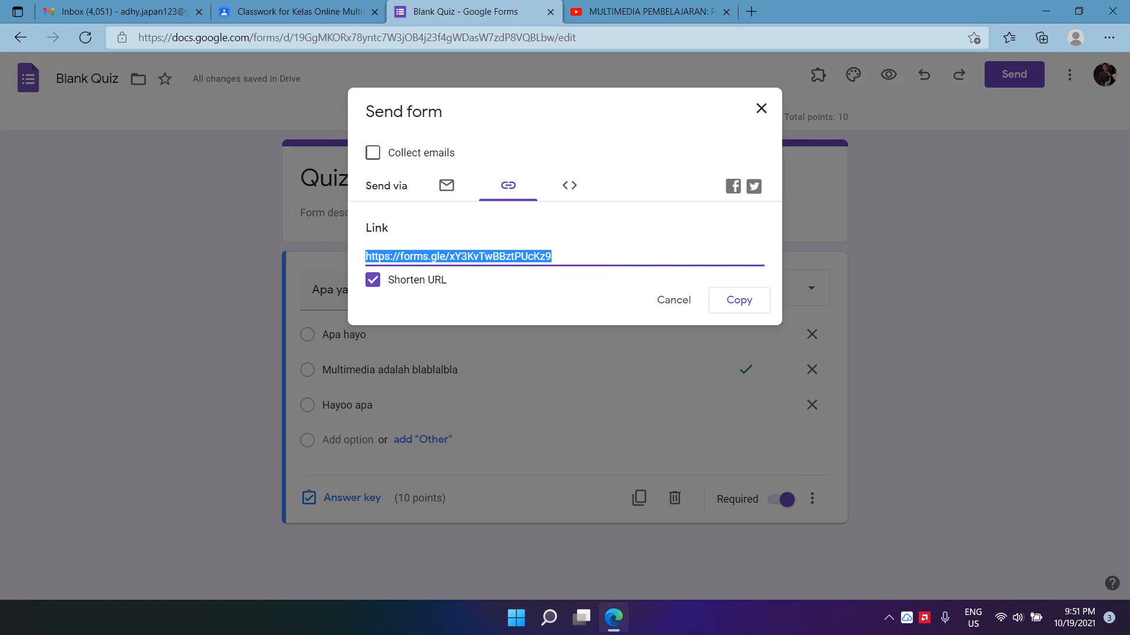
{"action": "left_click", "coordinate": [739, 300]}
Switch back to Google Classroom, assign the quiz assignment to the class, and view the class's grades page
{"action": "left_click", "coordinate": [297, 11]}
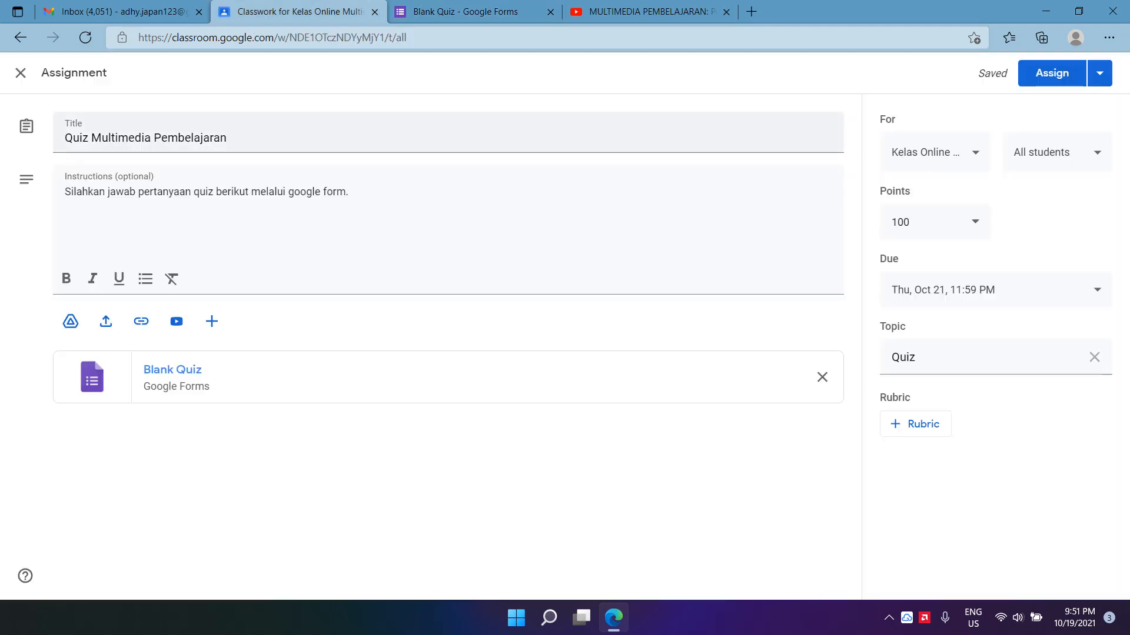
{"action": "left_click", "coordinate": [1052, 73]}
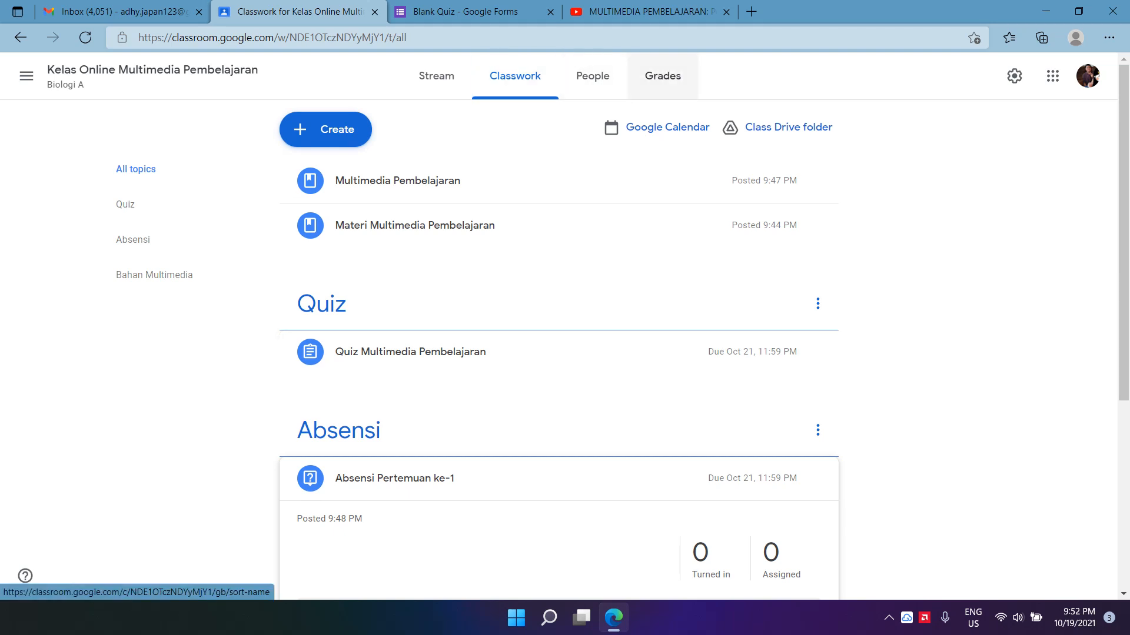
{"action": "left_click", "coordinate": [663, 75]}
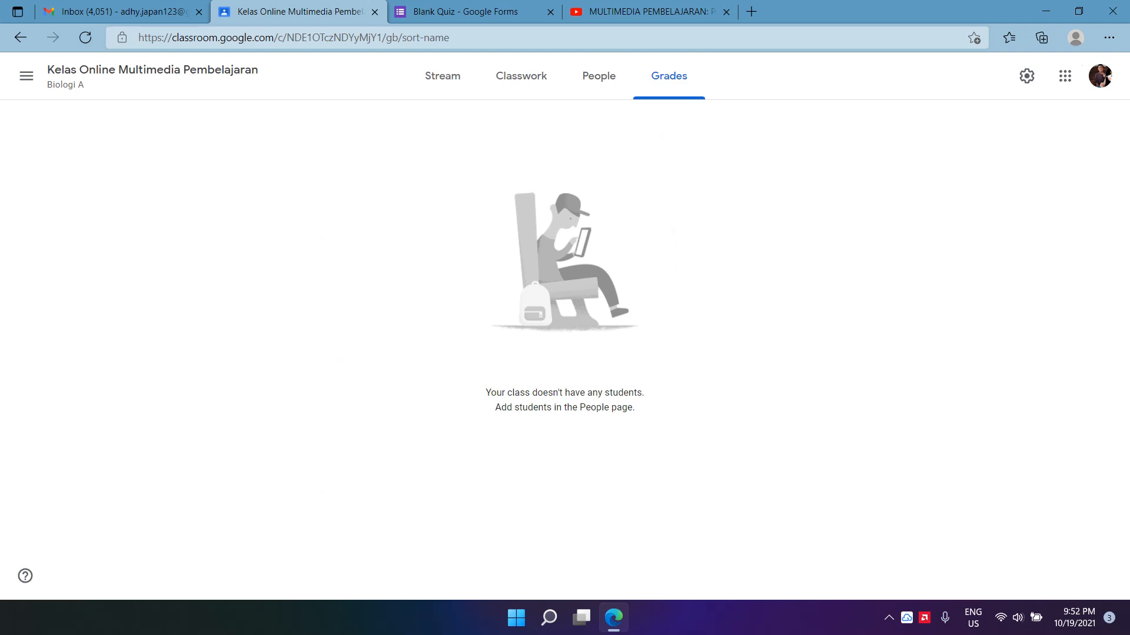
{"action": "left_click", "coordinate": [889, 618]}
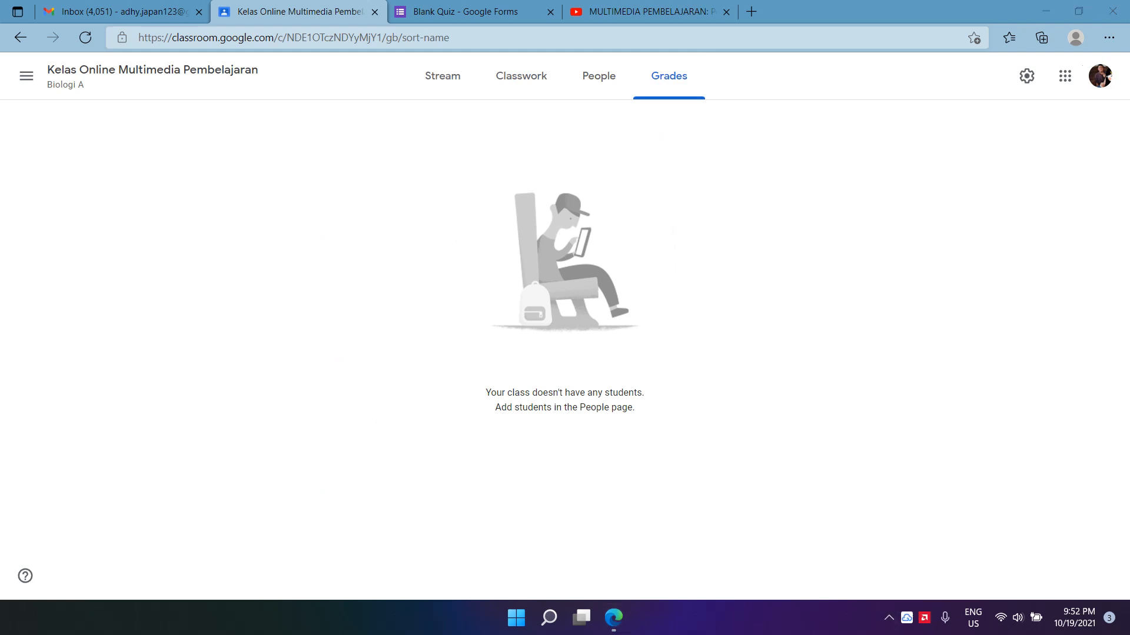